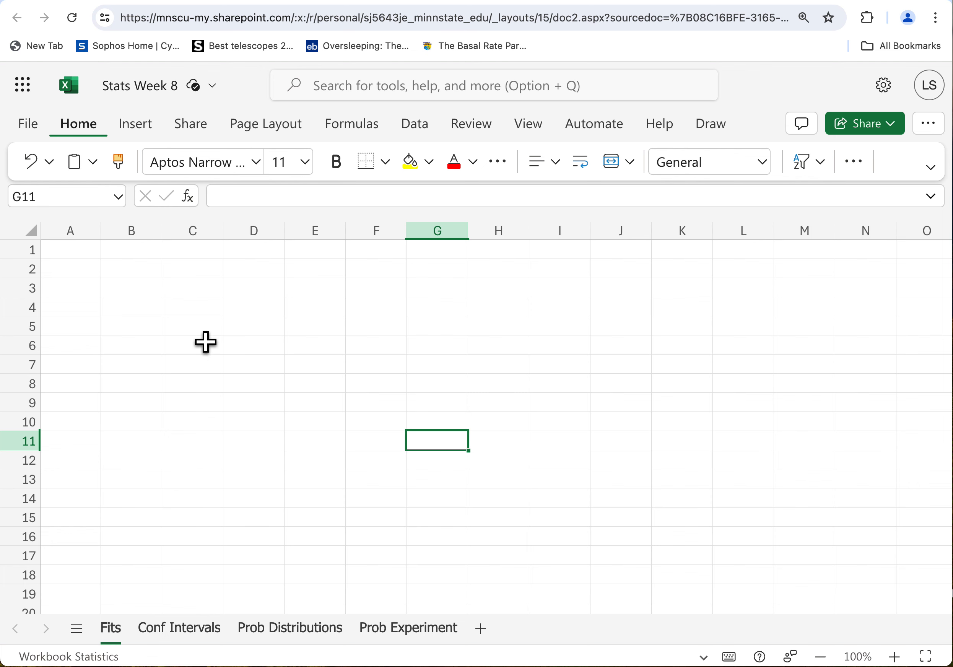
- Enter the title "Twin Cities Seasonal Snowfall (inches)" in cell A1 of the Fits sheet
{"action": "left_click", "coordinate": [397, 351]}
{"action": "scroll", "coordinate": [58, 281], "scroll_direction": "down", "scroll_amount": 1}
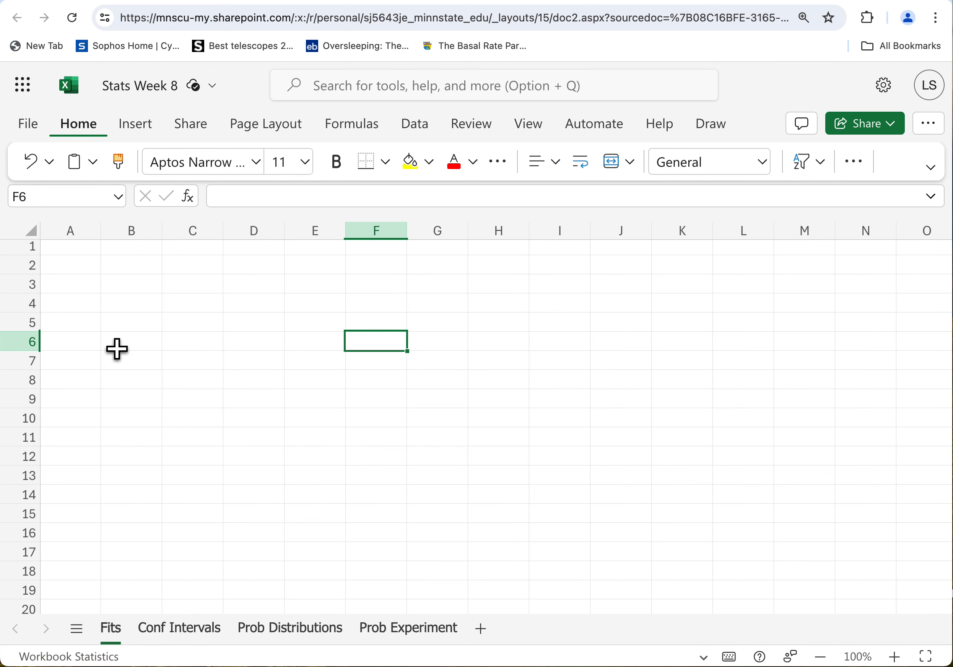
{"action": "left_click", "coordinate": [80, 251]}
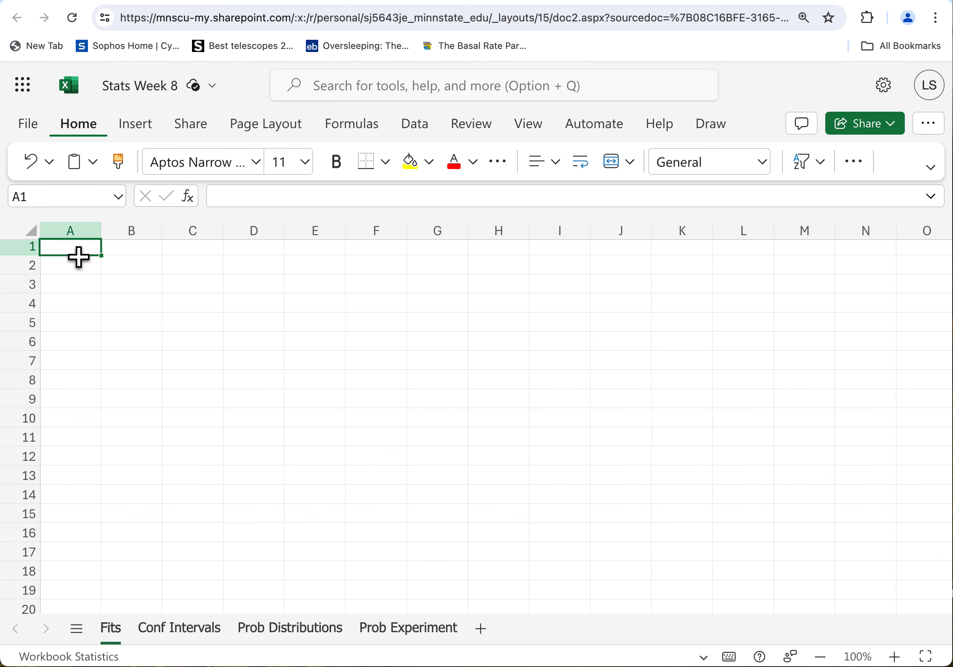
{"action": "type", "text": "Tw"}
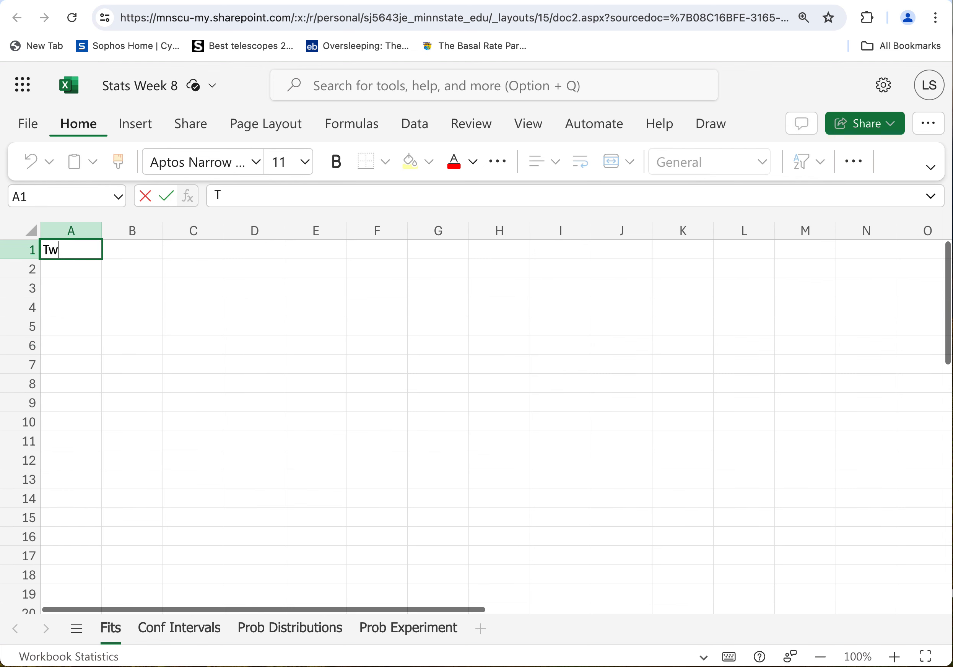
{"action": "type", "text": "in Cities "}
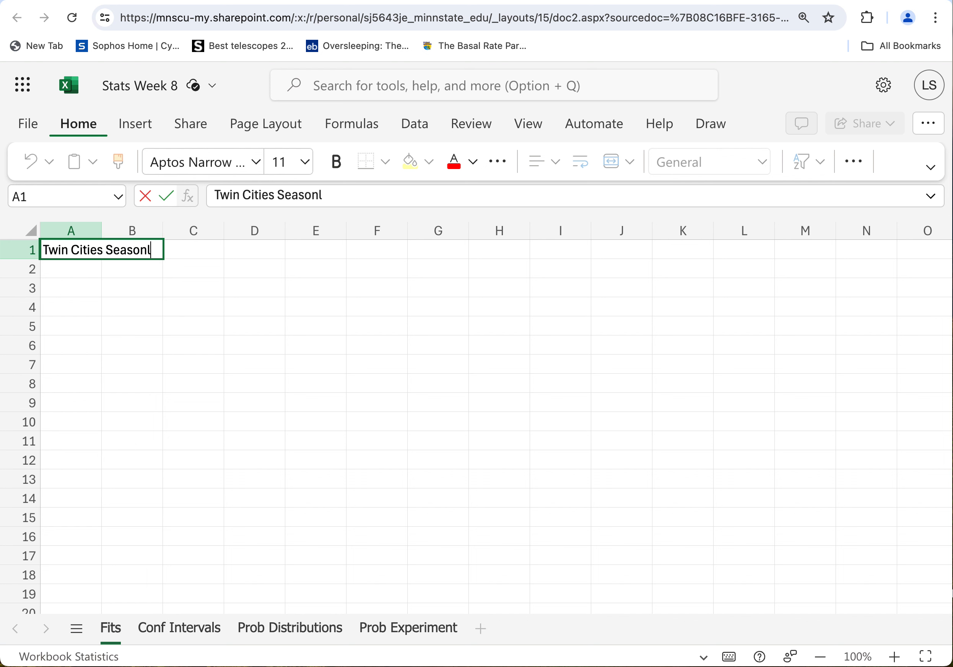
{"action": "type", "text": "Seasonal Snowfal"}
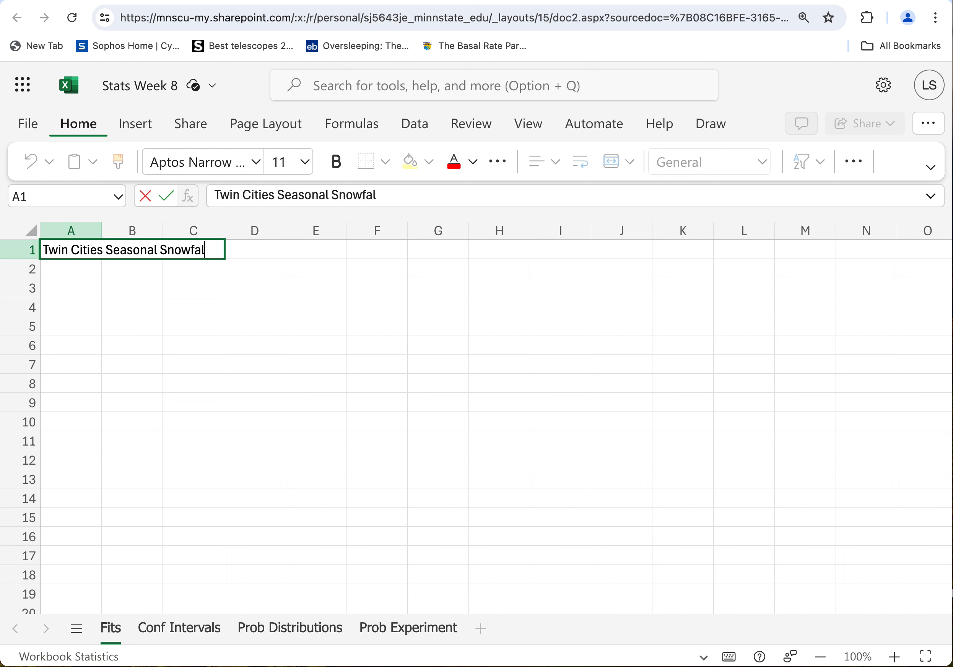
{"action": "type", "text": "l (inches"}
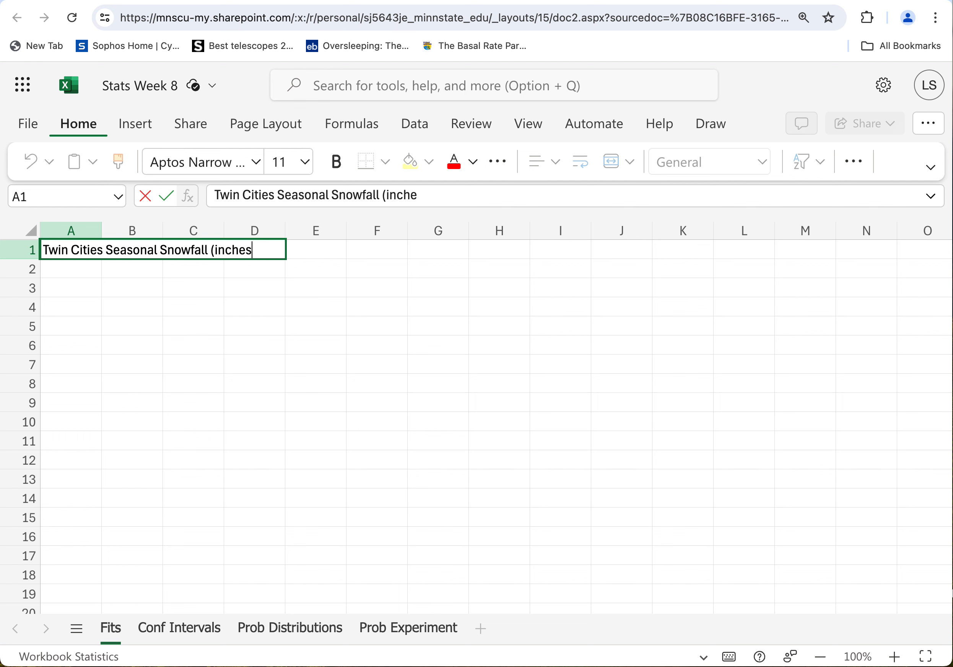
{"action": "type", "text": ")"}
{"action": "left_click", "coordinate": [364, 323]}
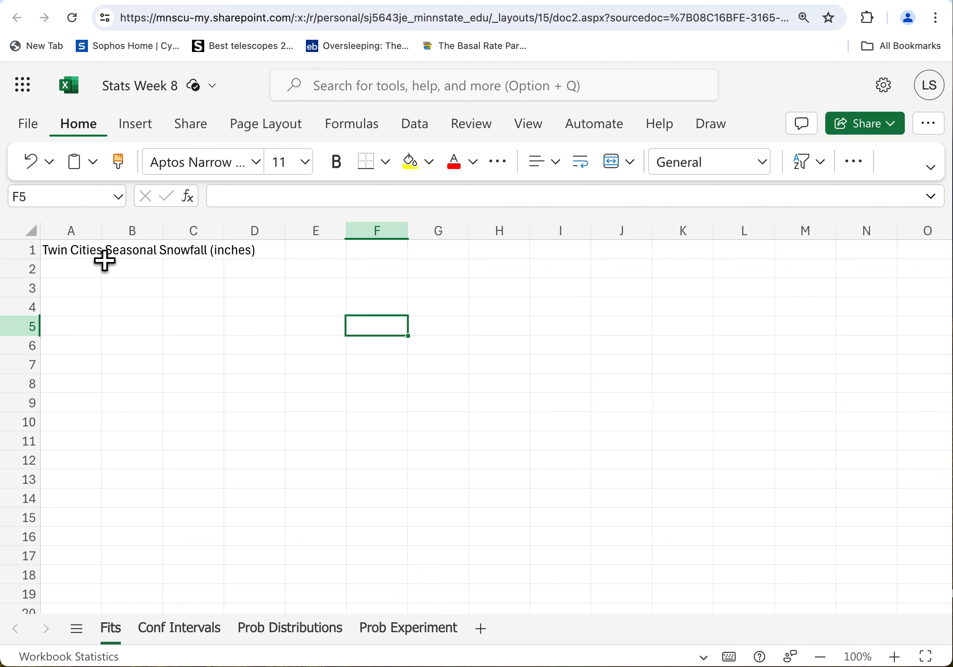
{"action": "left_click", "coordinate": [76, 254]}
{"action": "scroll", "coordinate": [275, 263], "scroll_direction": "right", "scroll_amount": 1}
{"action": "left_click", "coordinate": [270, 267]}
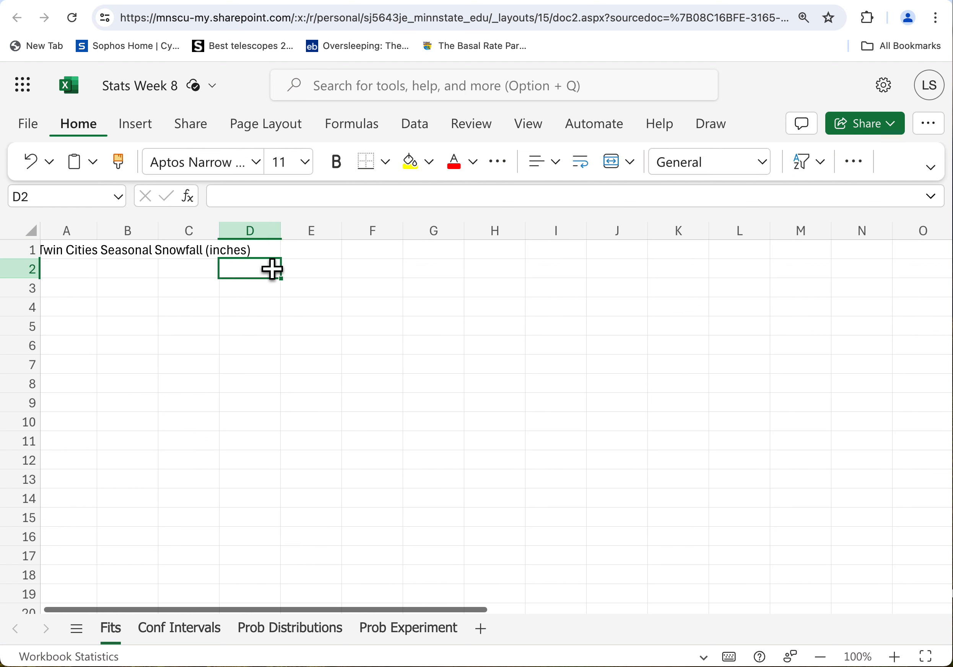
- Enter the column headers "Lead Year" in A2 and "Inches" in B2
{"action": "left_click", "coordinate": [72, 273]}
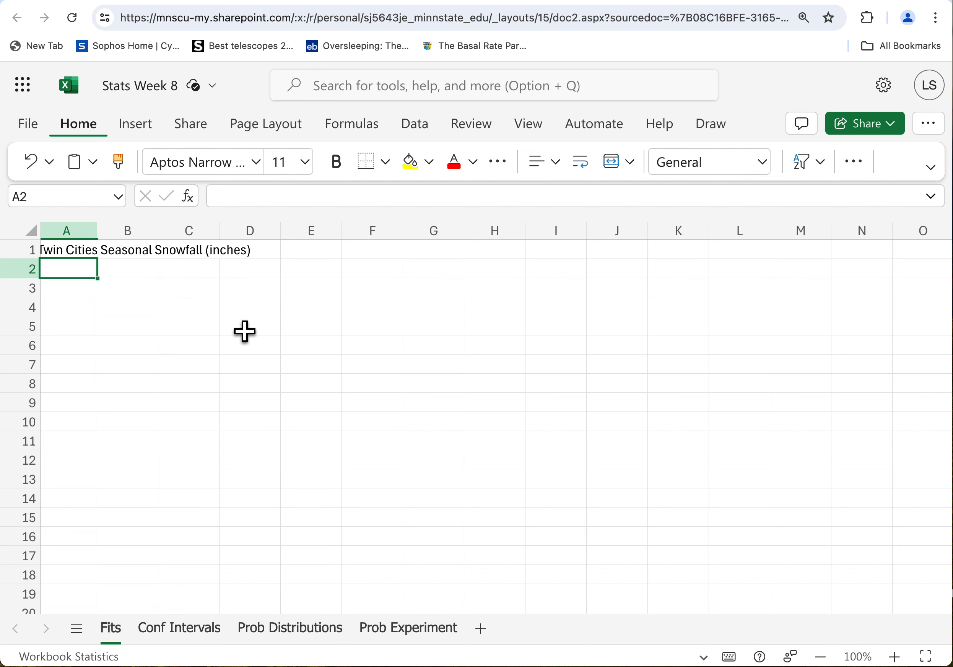
{"action": "type", "text": "Year"}
{"action": "key", "text": "Tab"}
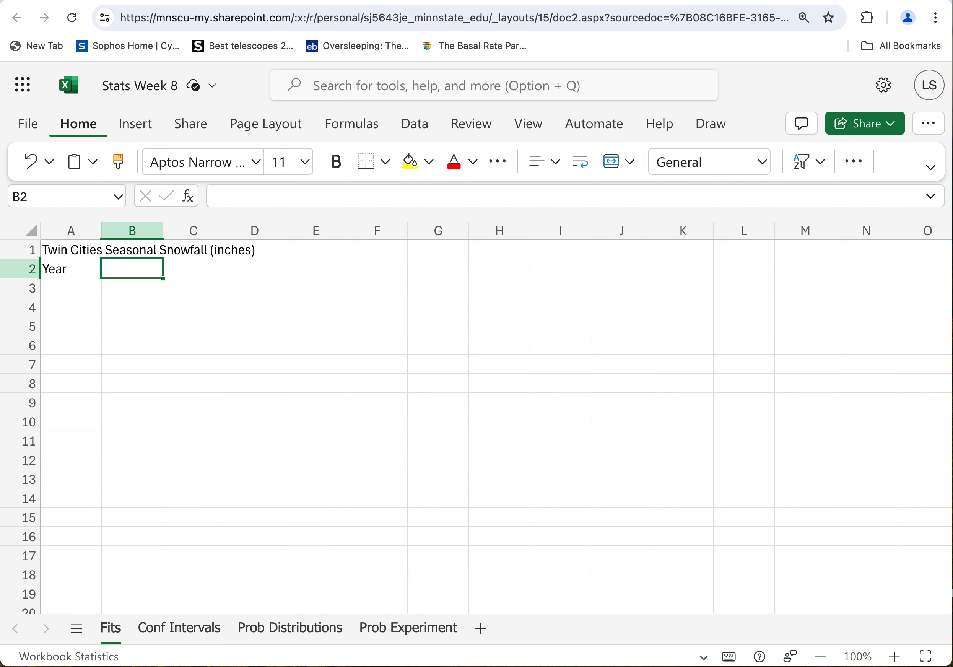
{"action": "left_click", "coordinate": [71, 270]}
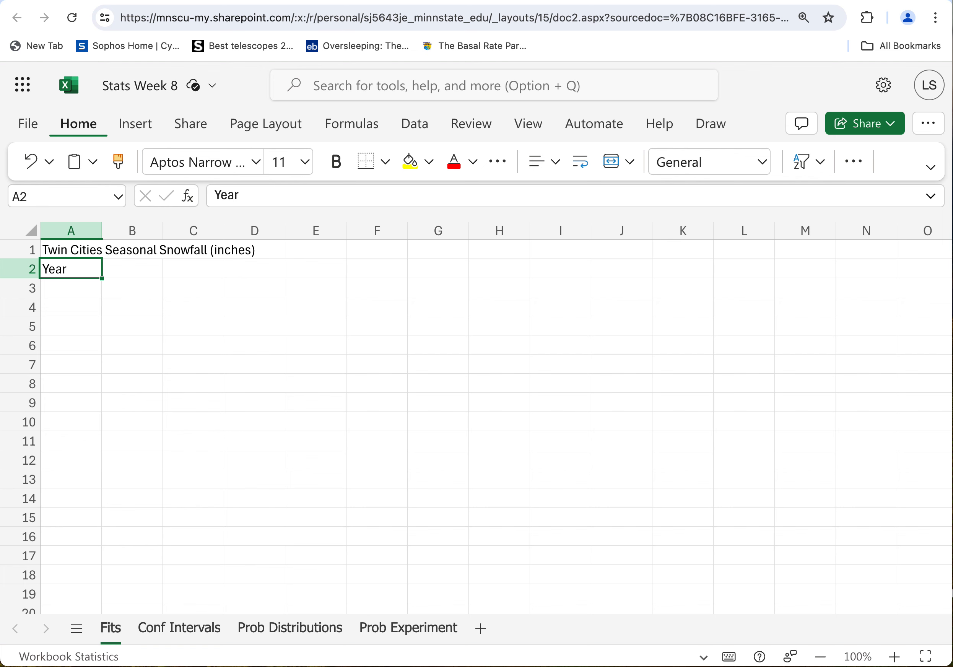
{"action": "type", "text": "Lead"}
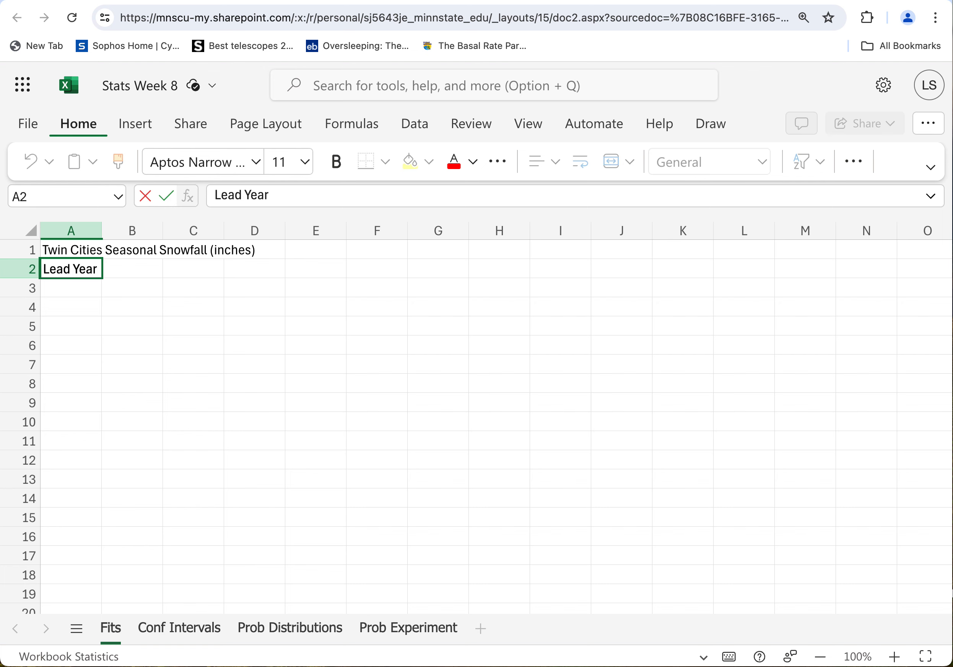
{"action": "left_click", "coordinate": [128, 277]}
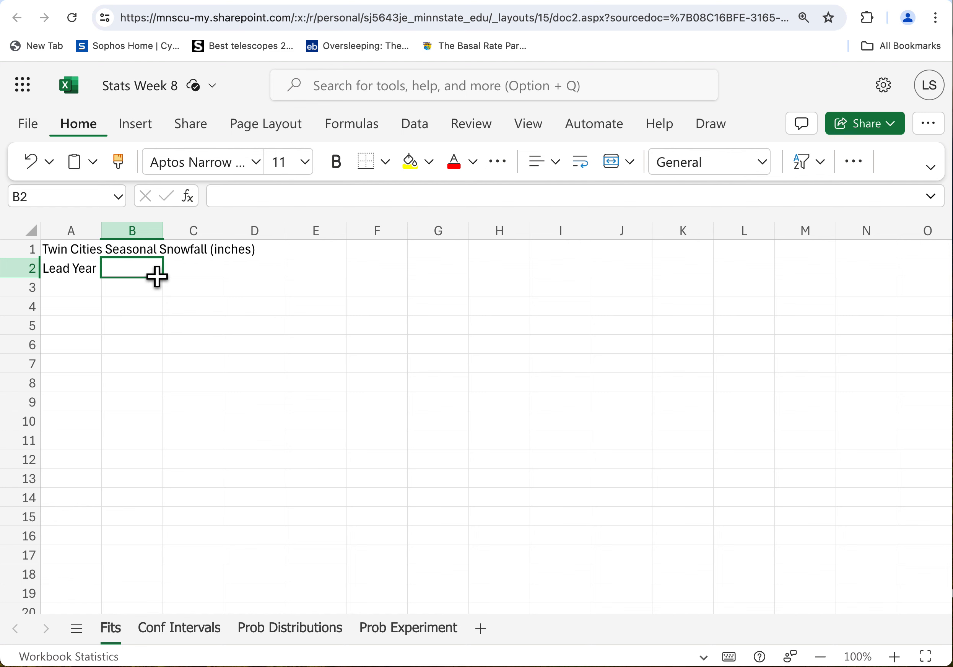
{"action": "type", "text": "nches"}
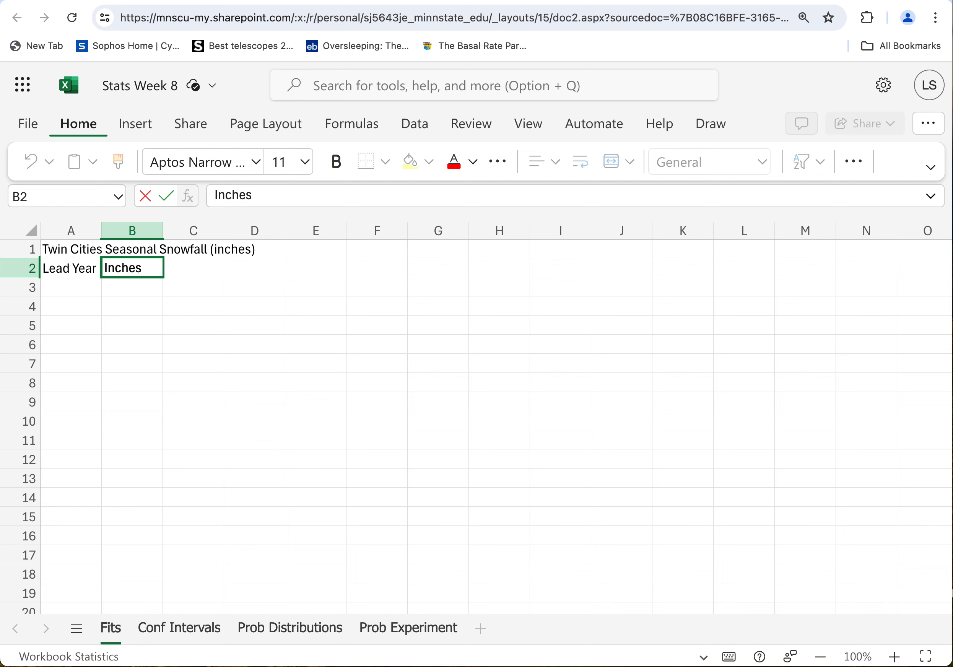
- Examine the contents of A1 and B1 to check which cell holds the title text
{"action": "left_click", "coordinate": [90, 251]}
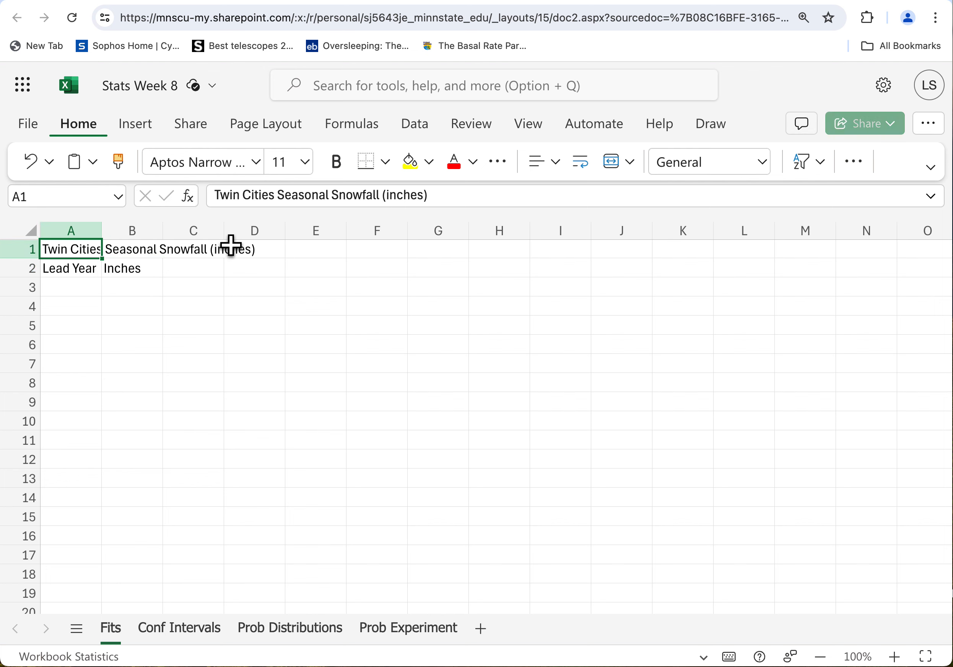
{"action": "left_click", "coordinate": [441, 195]}
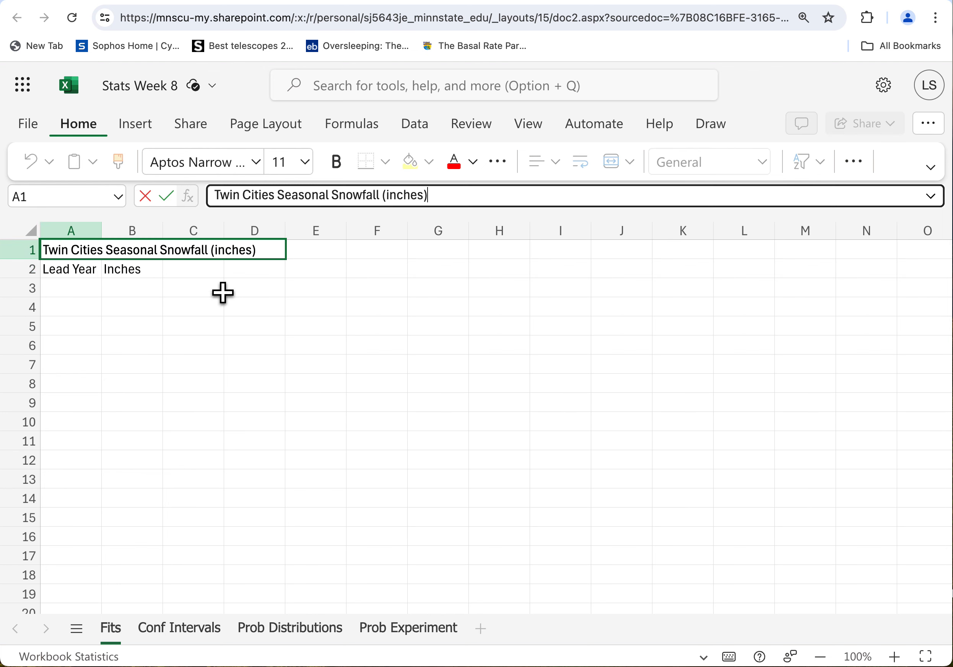
{"action": "left_click", "coordinate": [197, 326]}
{"action": "left_click", "coordinate": [105, 252]}
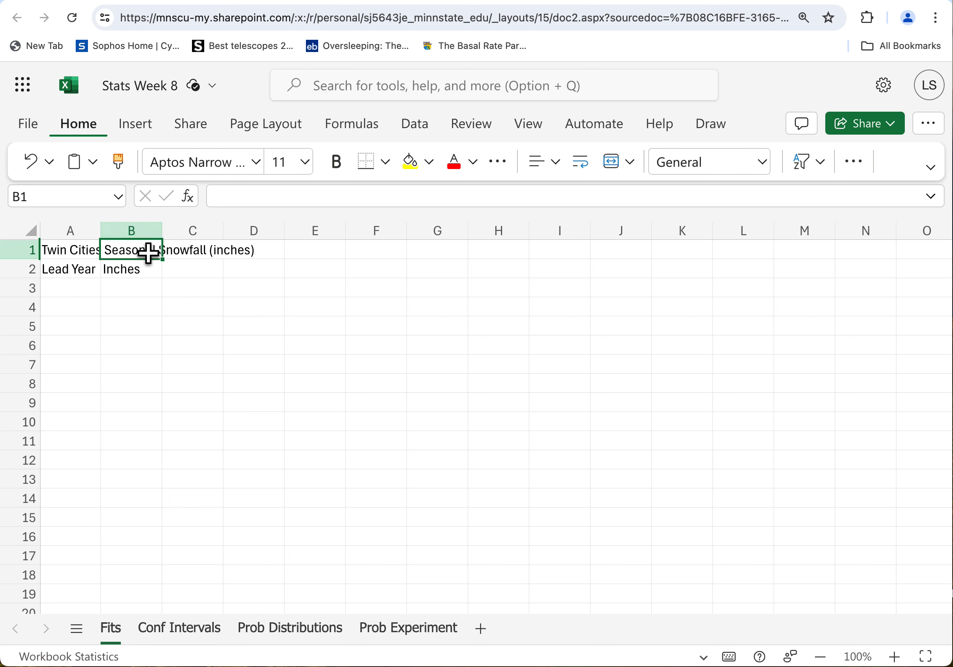
{"action": "left_click", "coordinate": [90, 256]}
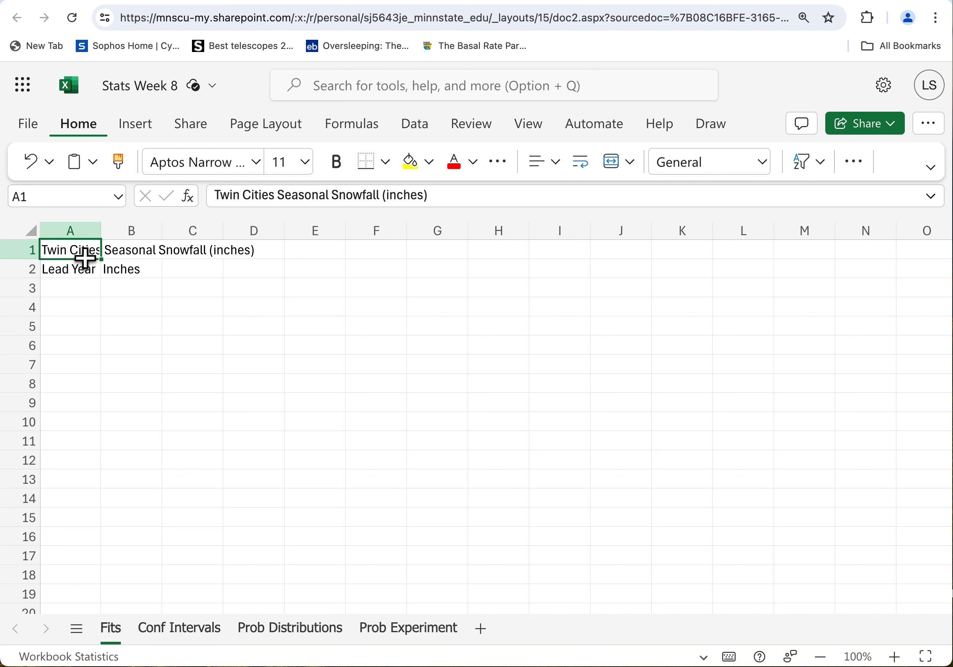
{"action": "left_click", "coordinate": [129, 251]}
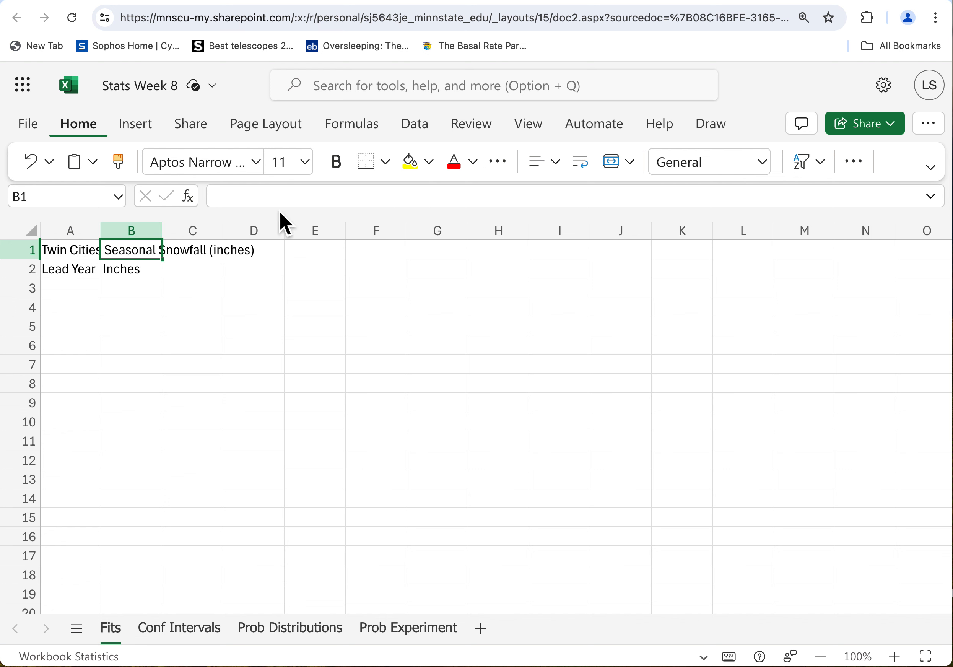
{"action": "left_click", "coordinate": [70, 256]}
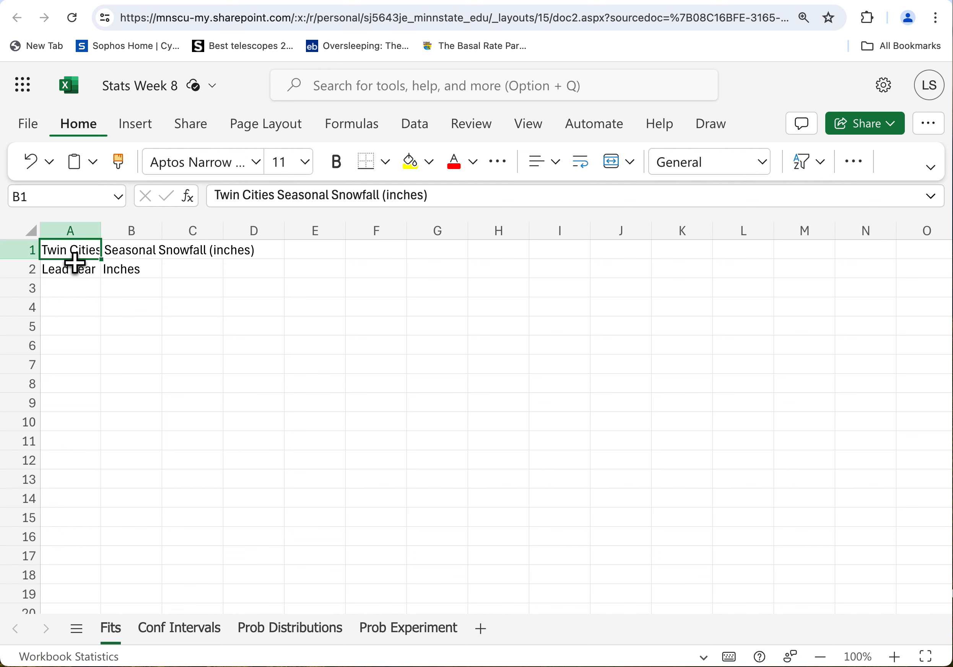
- Shorten the title in A1 to "Twin Cities Seasonal Snowfall" by removing the unit in parentheses
{"action": "left_click", "coordinate": [436, 201]}
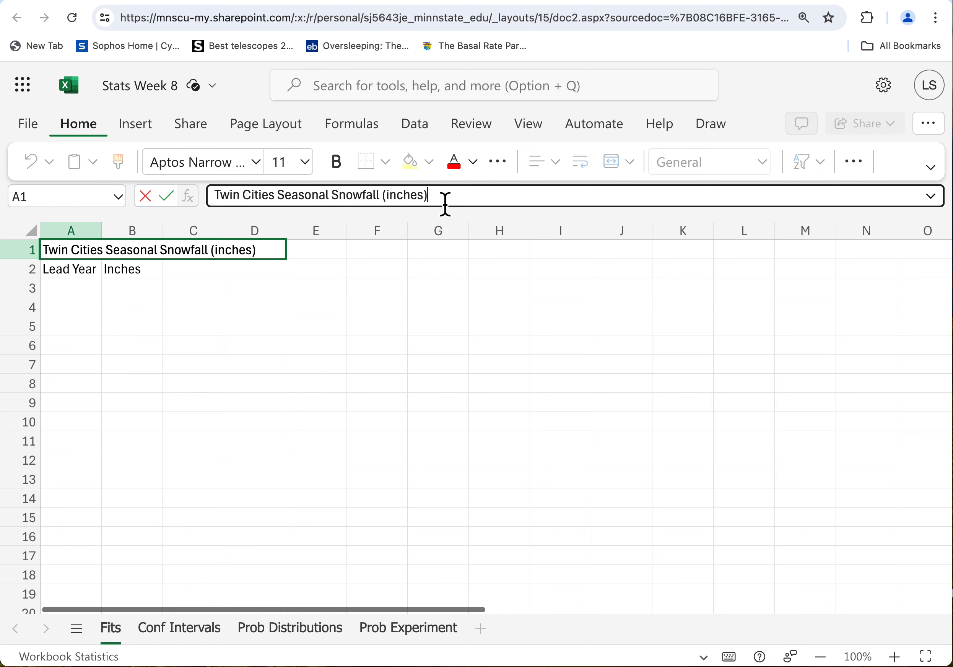
{"action": "key", "text": "BackSpace"}
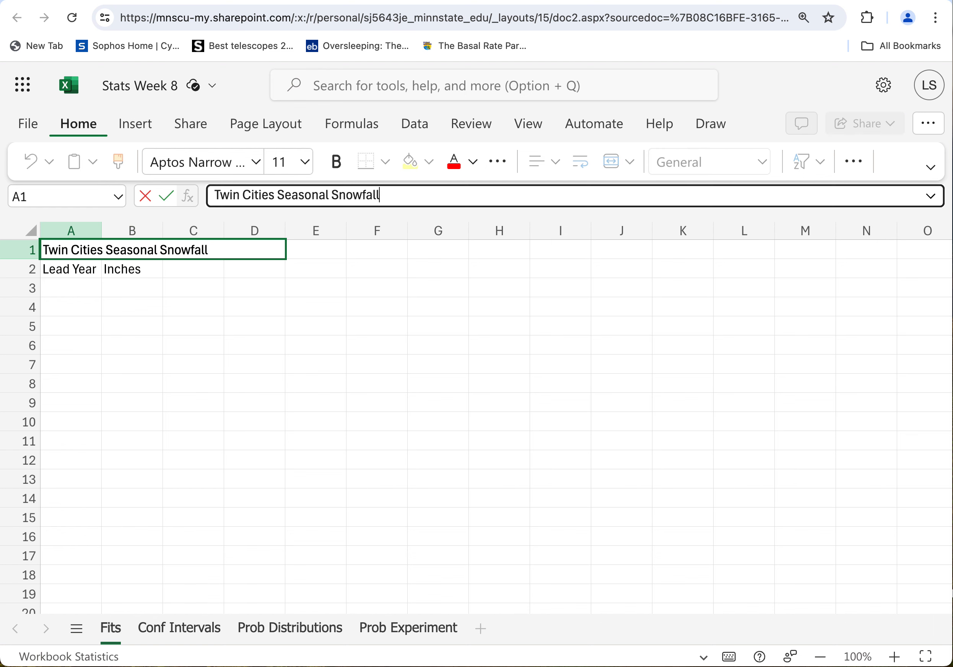
{"action": "key", "text": "Return"}
{"action": "left_click", "coordinate": [240, 330]}
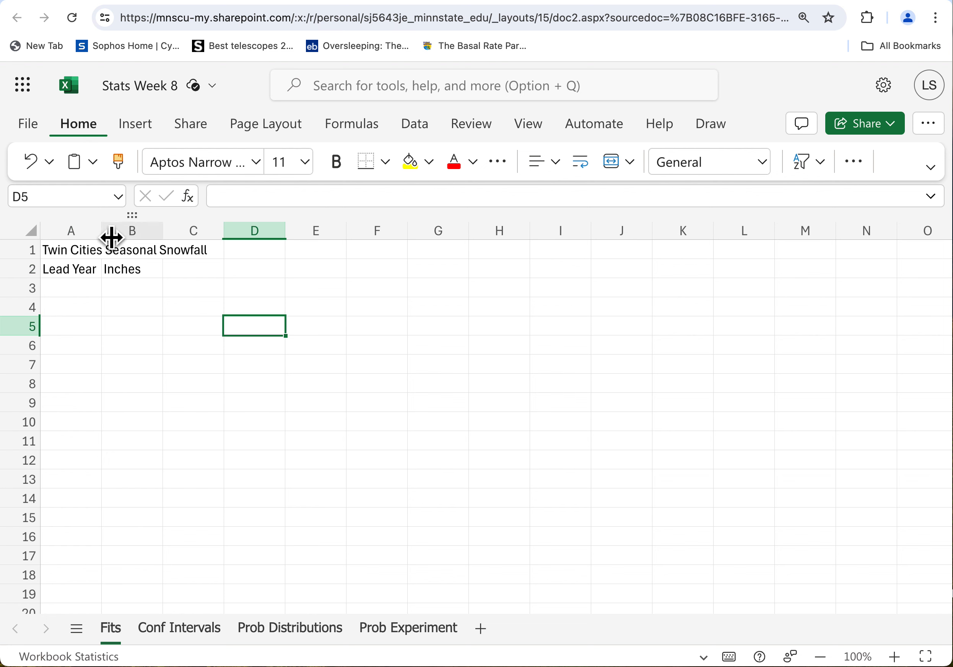
{"action": "left_click", "coordinate": [89, 292]}
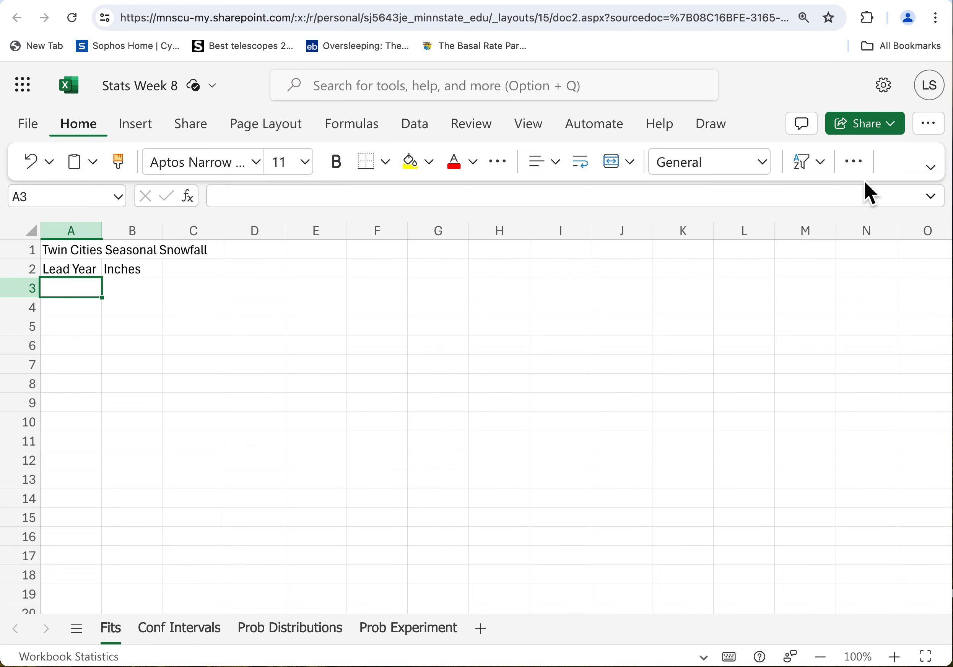
{"action": "left_click", "coordinate": [874, 171]}
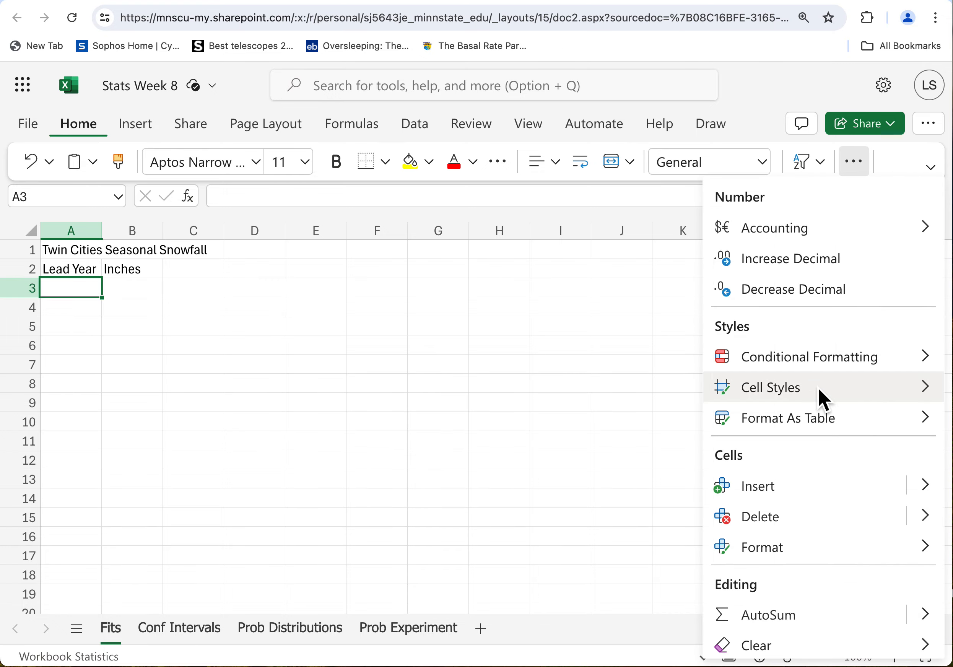
{"action": "mouse_move", "coordinate": [811, 401]}
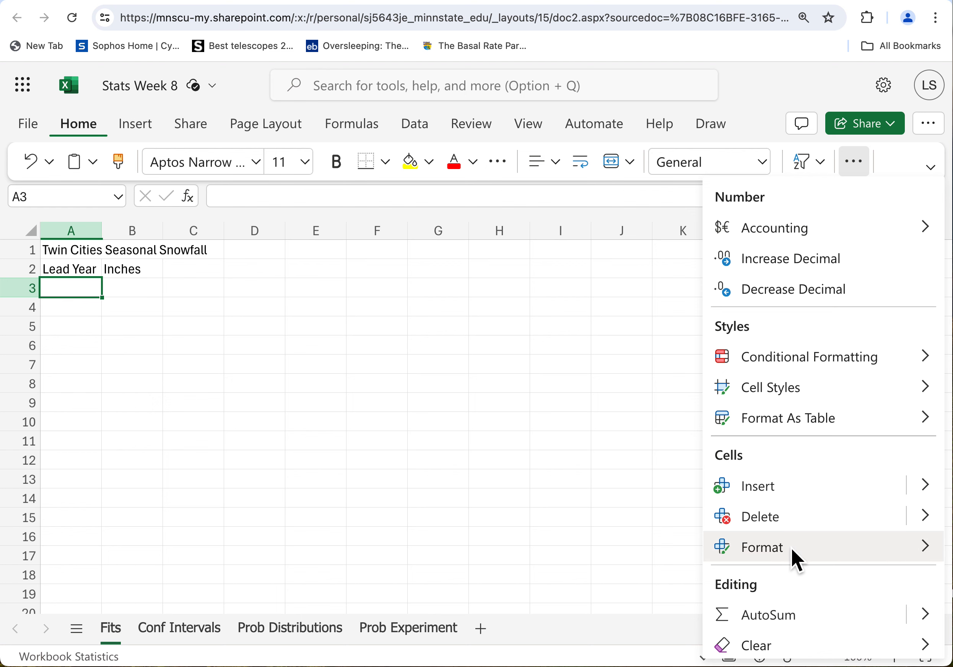
{"action": "mouse_move", "coordinate": [791, 548]}
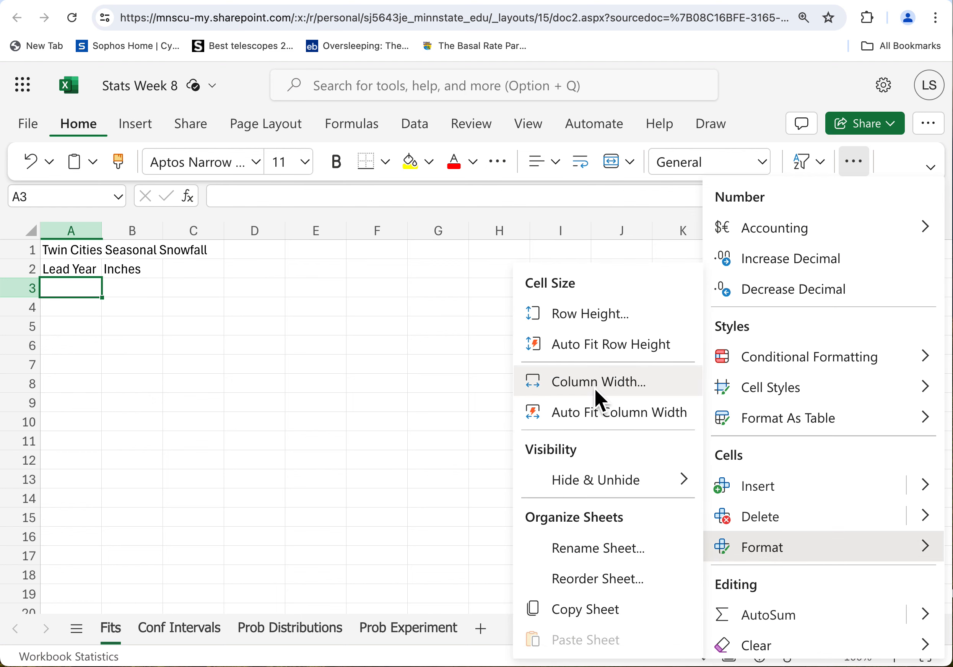
{"action": "left_click", "coordinate": [327, 396]}
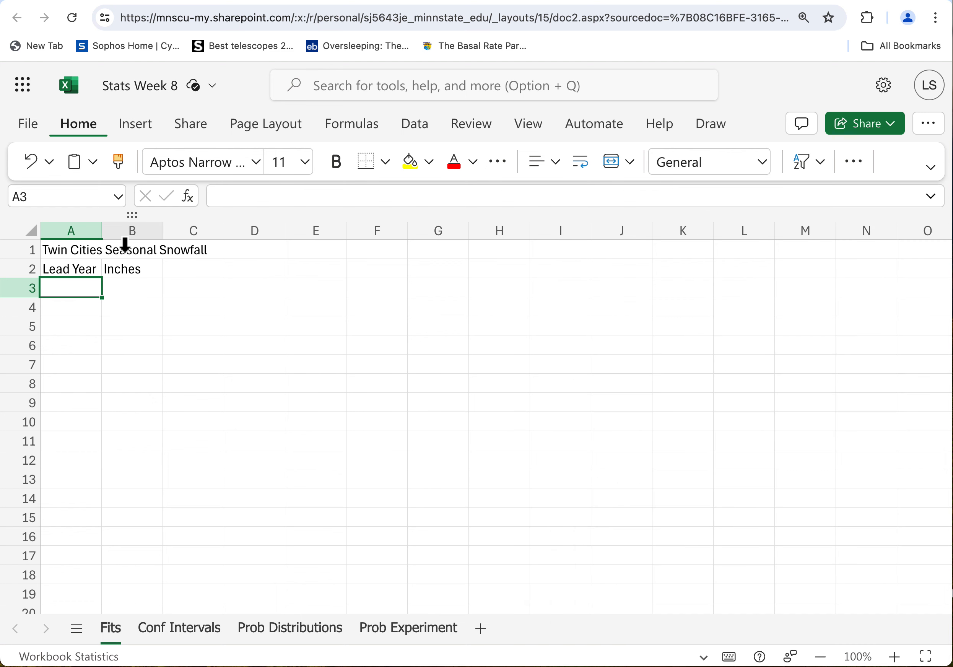
- Widen columns A and B to about twice the default column width
{"action": "left_click_drag", "start_coordinate": [111, 242], "coordinate": [165, 238]}
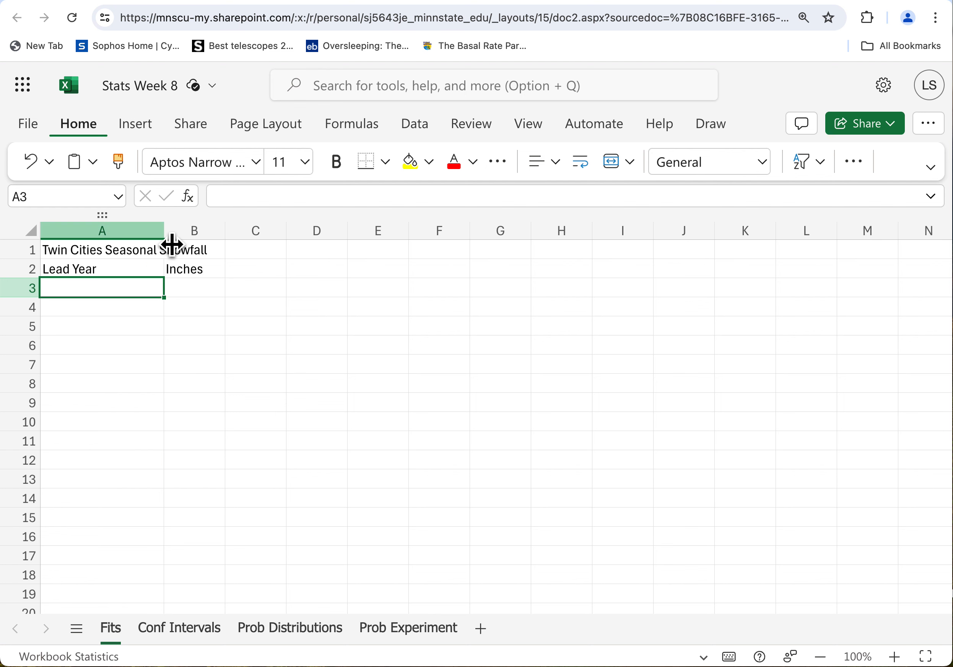
{"action": "left_click_drag", "start_coordinate": [234, 243], "coordinate": [291, 249]}
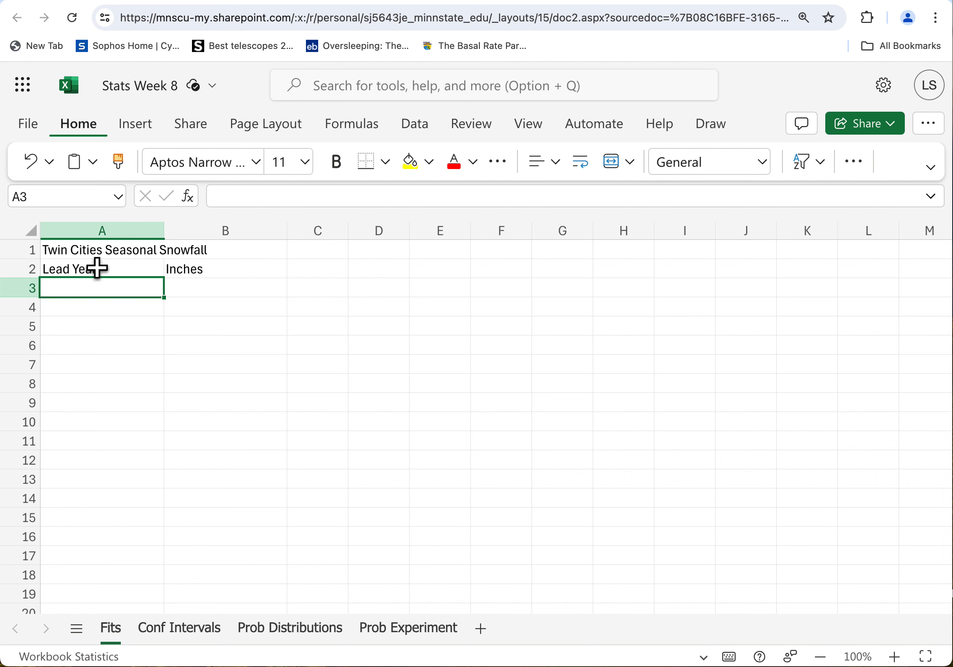
- Format the title as a merged, centred cell across A1:B1 with bold text and yellow fill
{"action": "left_click_drag", "start_coordinate": [80, 250], "coordinate": [238, 255]}
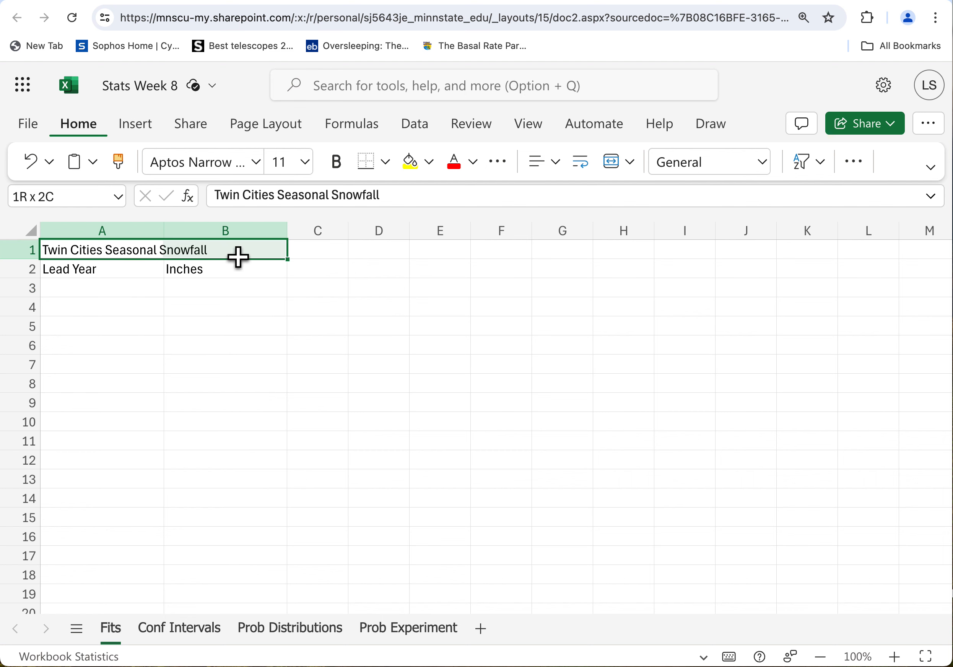
{"action": "right_click", "coordinate": [241, 259]}
{"action": "key", "text": "Escape"}
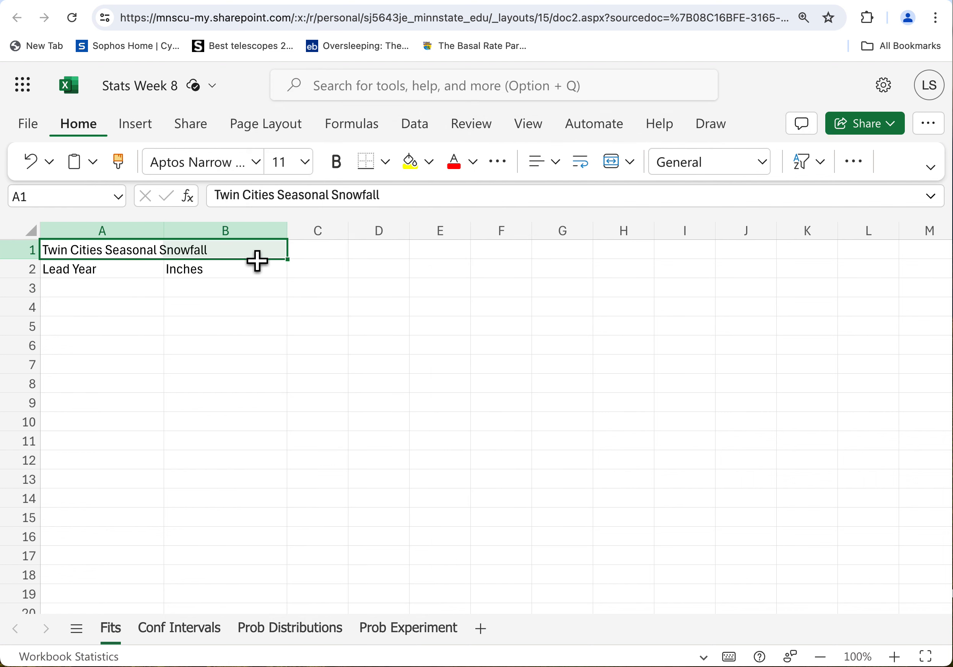
{"action": "left_click", "coordinate": [630, 174]}
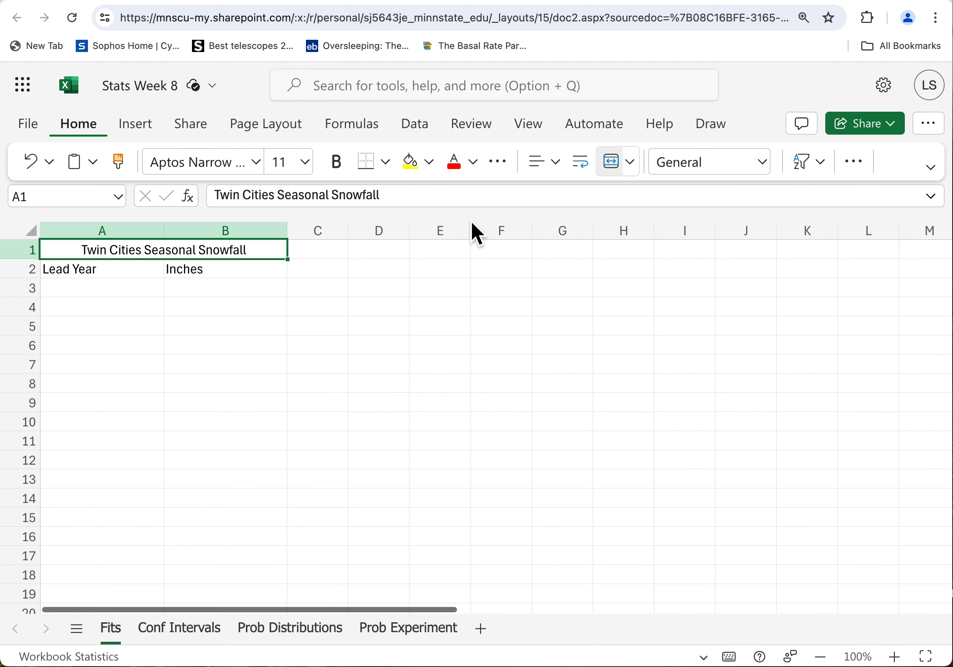
{"action": "left_click", "coordinate": [348, 171]}
{"action": "left_click", "coordinate": [411, 164]}
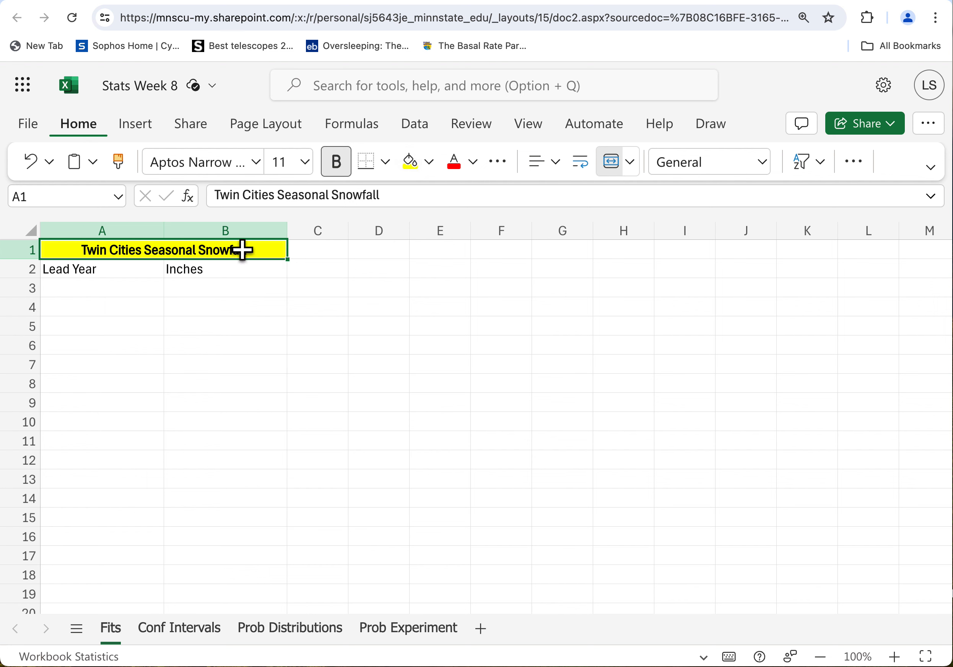
- Centre the contents of columns A and B horizontally, including the title and the Lead Year and Inches headers
{"action": "left_click_drag", "start_coordinate": [112, 278], "coordinate": [188, 272]}
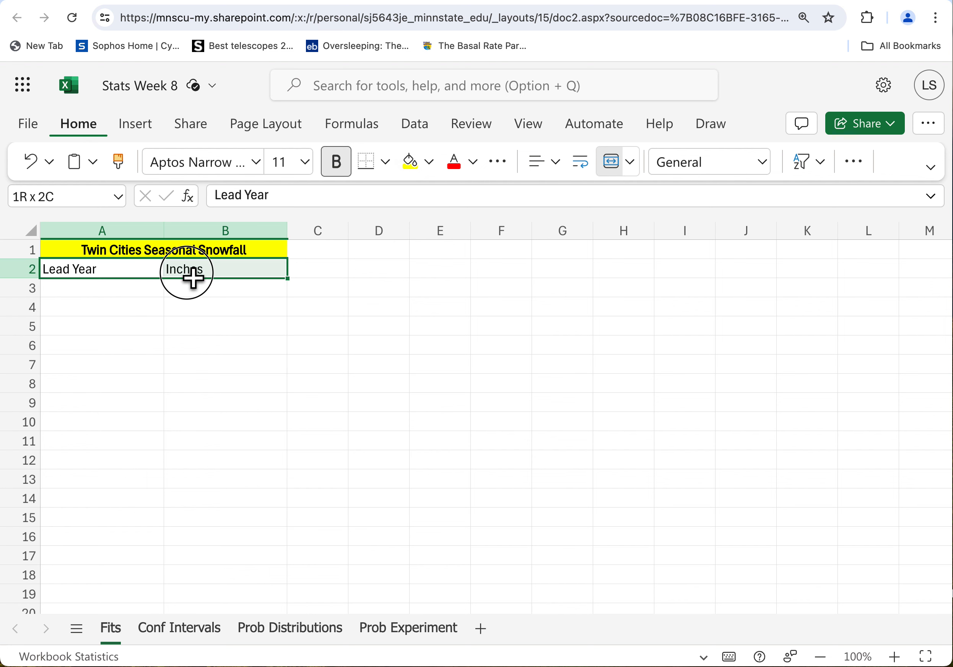
{"action": "left_click", "coordinate": [348, 329]}
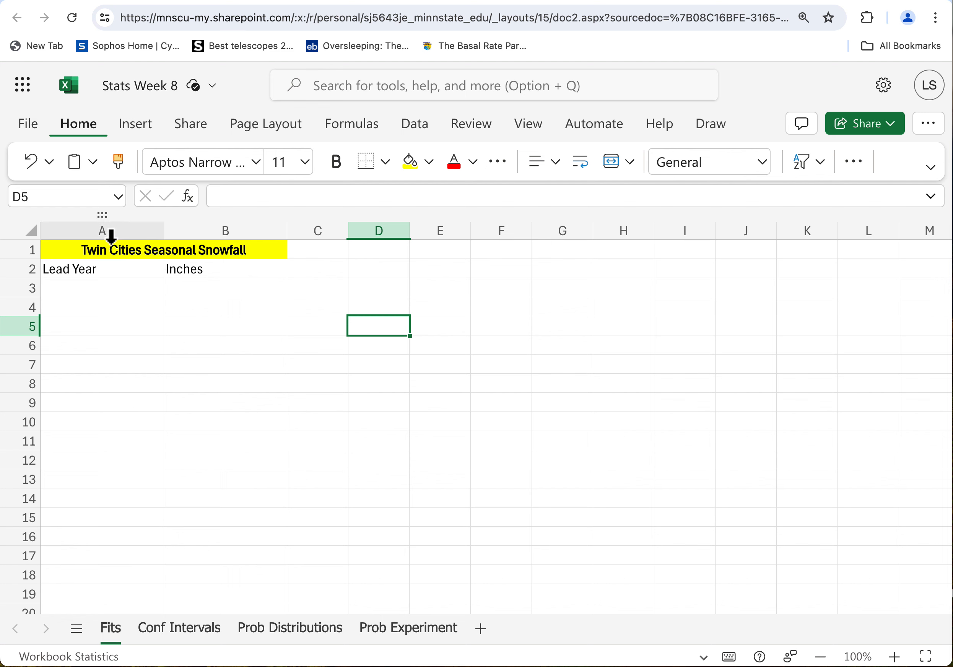
{"action": "left_click_drag", "start_coordinate": [135, 238], "coordinate": [215, 236]}
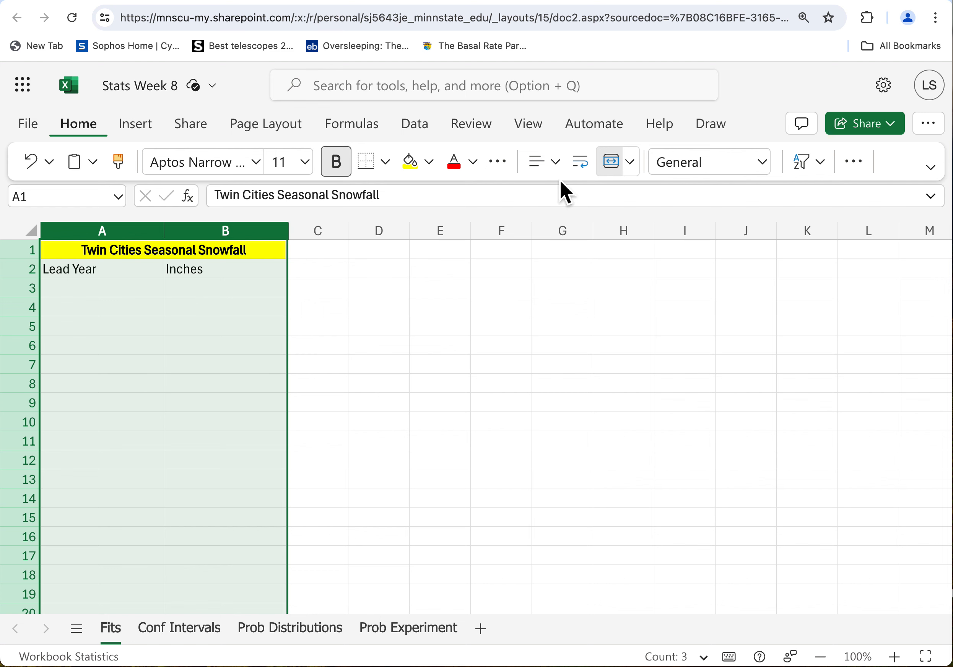
{"action": "left_click", "coordinate": [561, 165]}
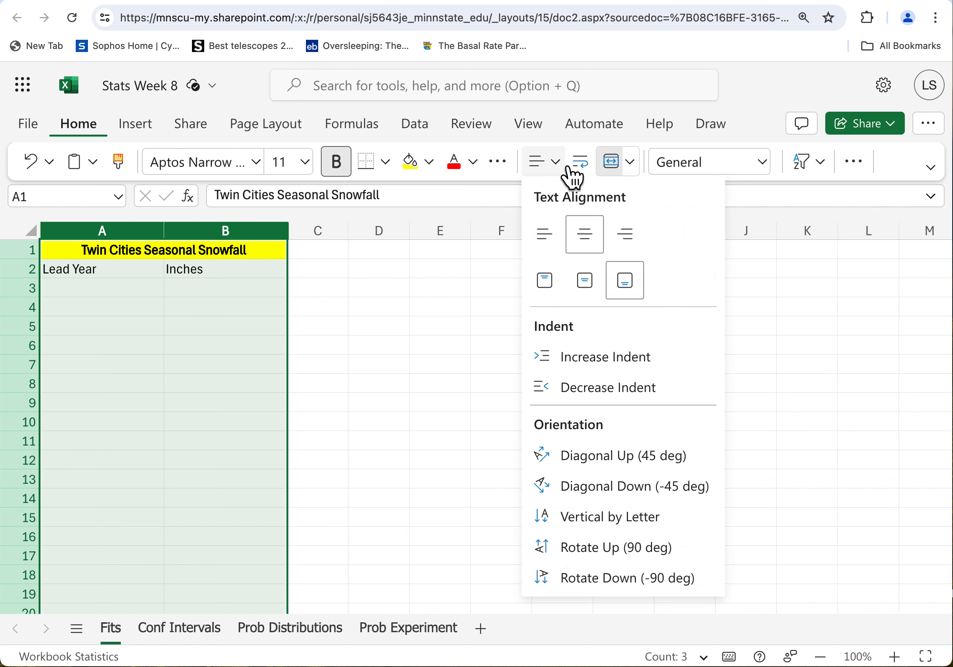
{"action": "left_click", "coordinate": [593, 247]}
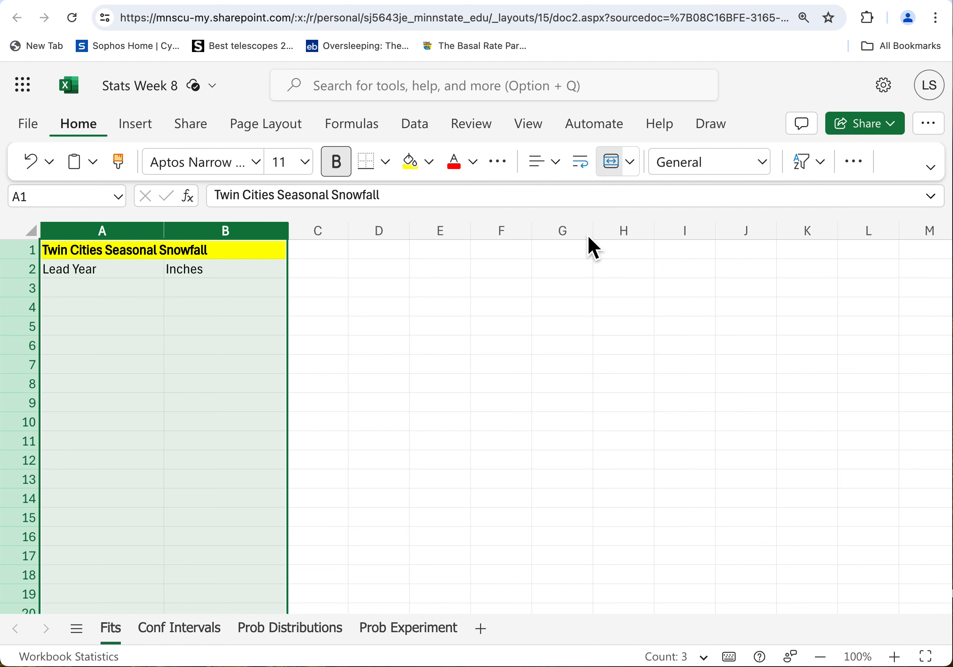
{"action": "left_click", "coordinate": [558, 165]}
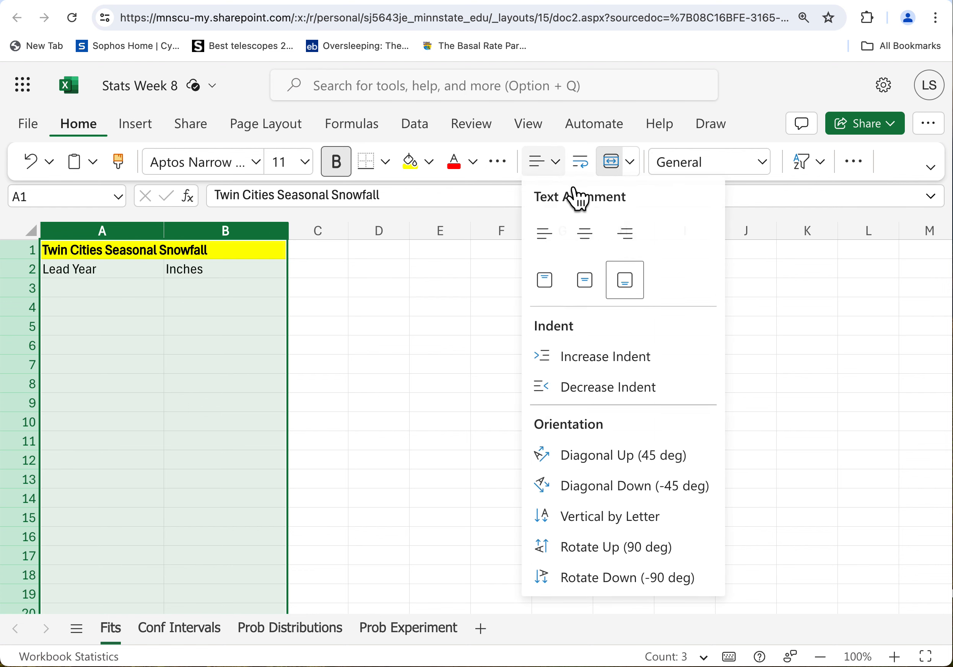
{"action": "left_click", "coordinate": [586, 234]}
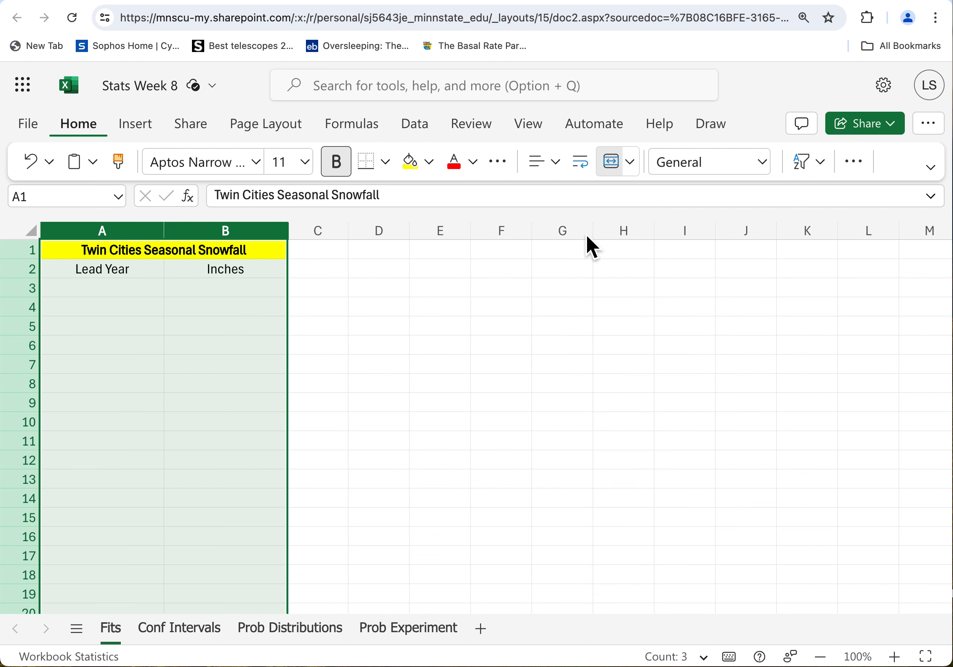
{"action": "left_click", "coordinate": [419, 389]}
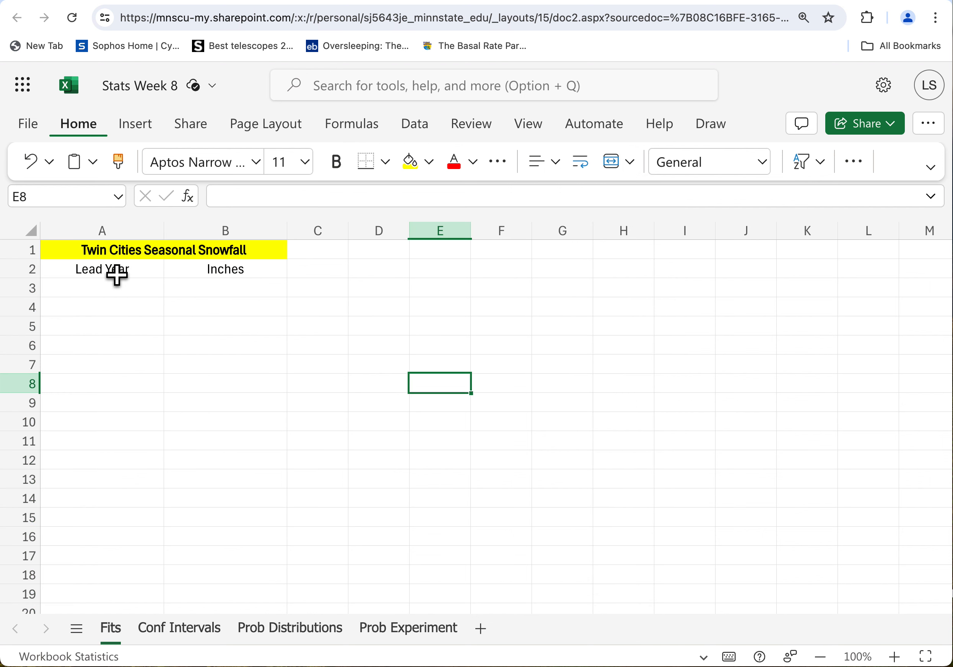
- Give the header cells A2:B2 a yellow fill and a bottom border
{"action": "left_click_drag", "start_coordinate": [117, 276], "coordinate": [229, 271]}
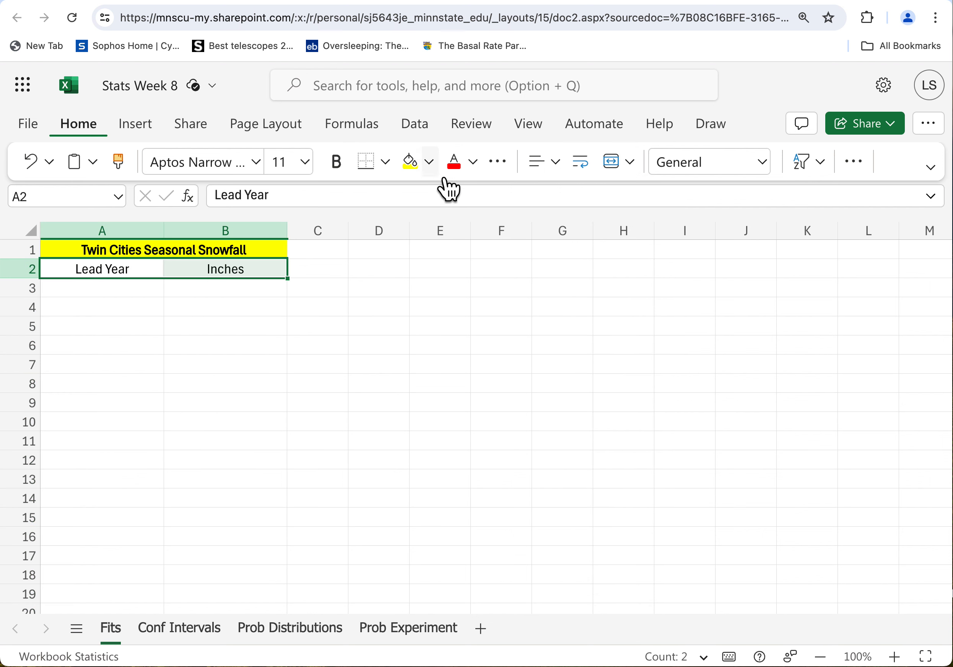
{"action": "left_click", "coordinate": [418, 172]}
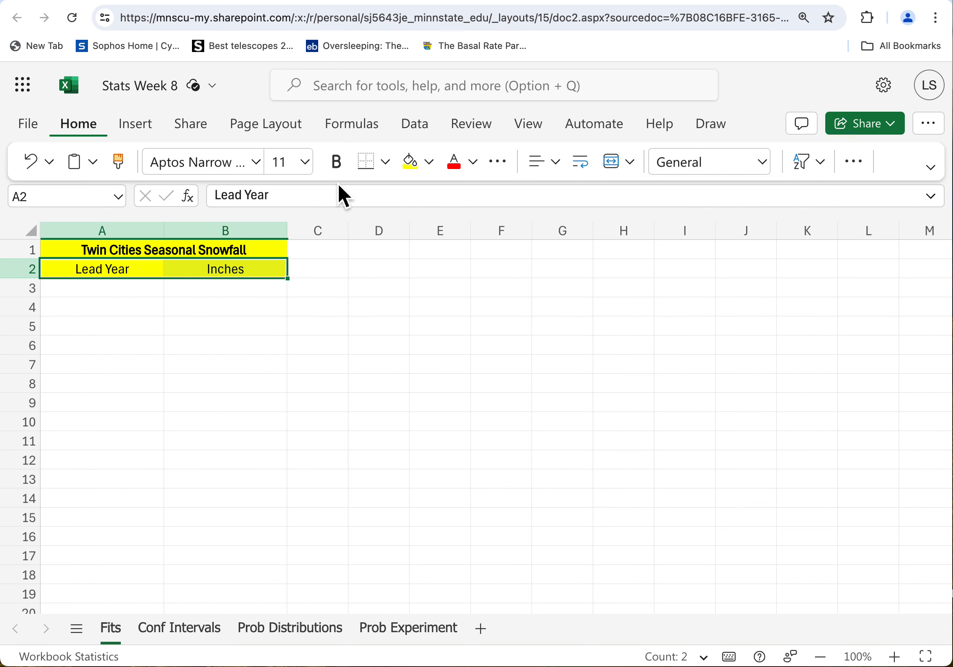
{"action": "left_click", "coordinate": [397, 283]}
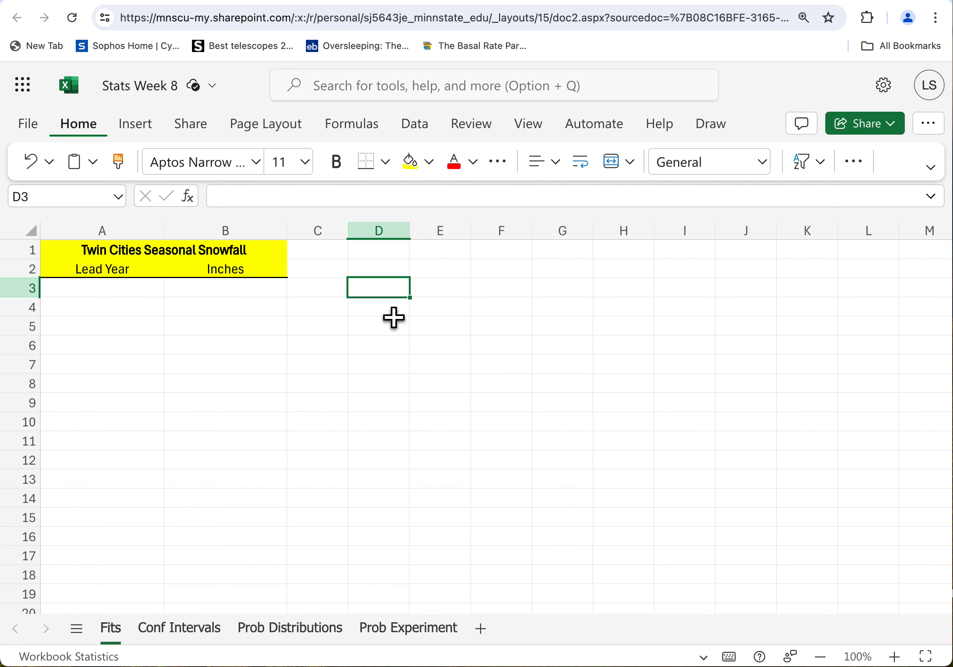
- Enter the lead years 1890, 1900, 1910 and 1920 in cells A3 to A6
{"action": "left_click", "coordinate": [135, 295]}
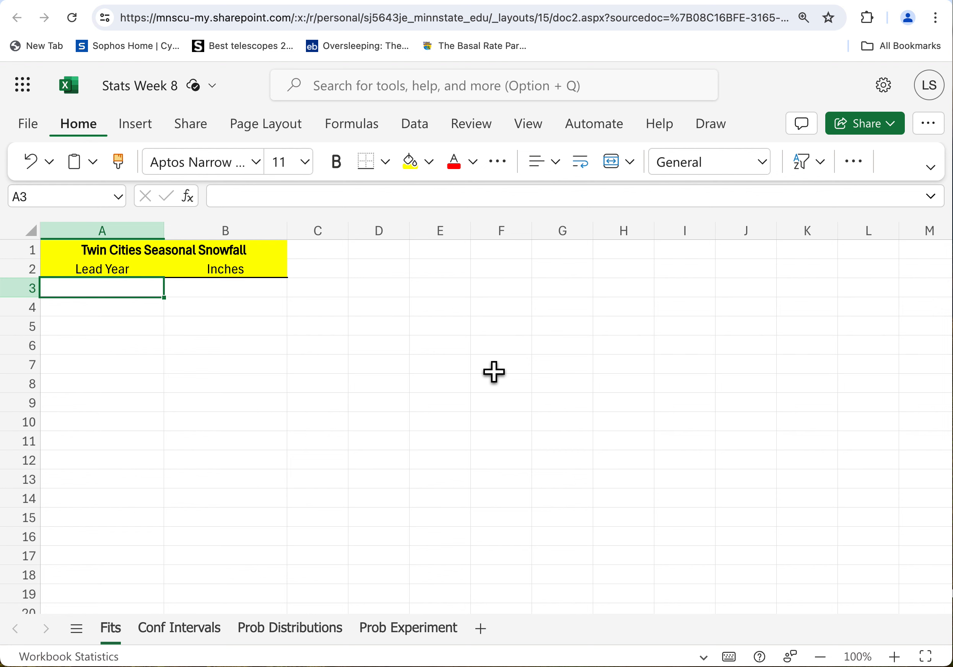
{"action": "type", "text": "1890"}
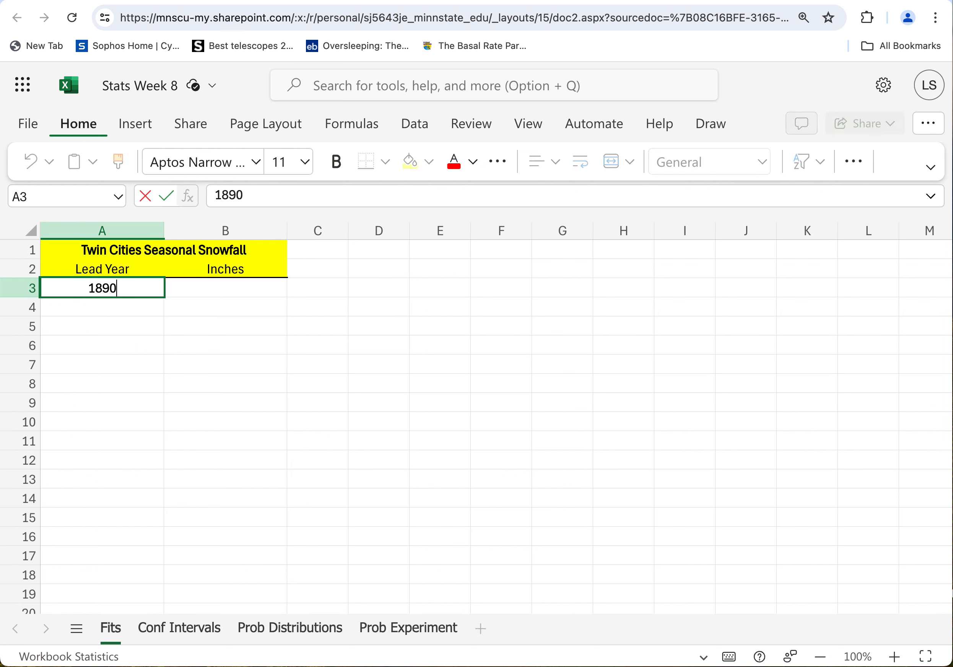
{"action": "key", "text": "Return"}
{"action": "type", "text": "1900"}
{"action": "key", "text": "Return"}
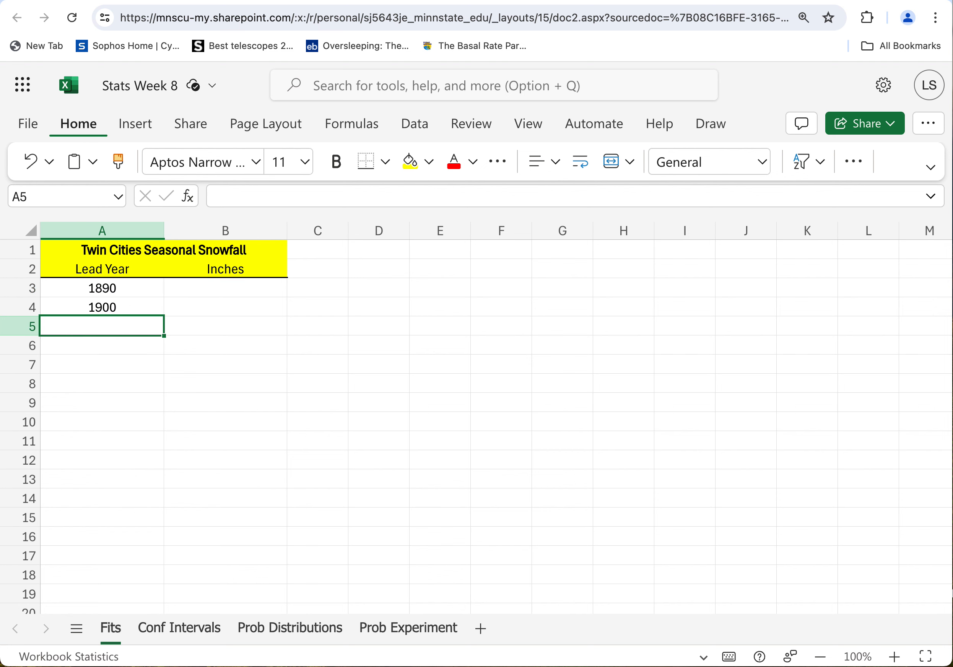
{"action": "type", "text": "1910"}
{"action": "key", "text": "Return"}
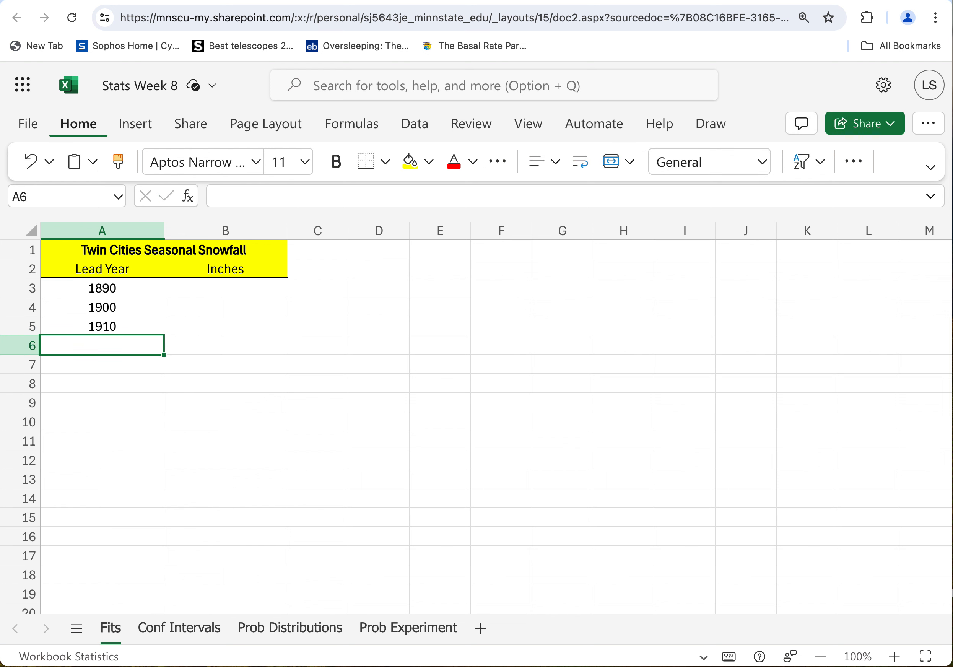
{"action": "type", "text": "1920"}
{"action": "key", "text": "Return"}
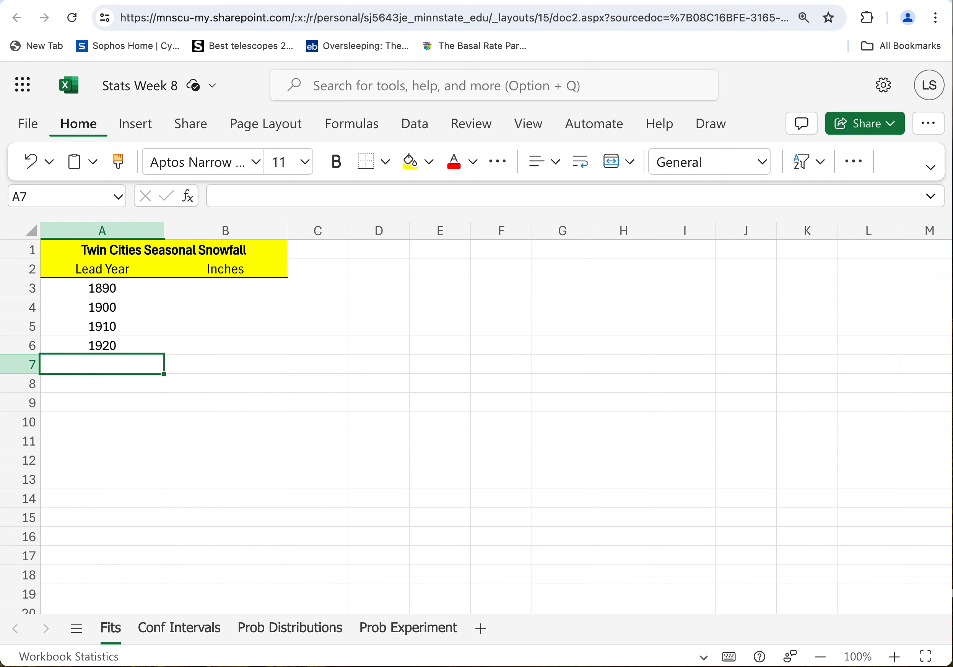
- Extend the ten-year series from A3:A6 down column A to 2020 in A16, clearing the surplus 2030 in A17
{"action": "left_click_drag", "start_coordinate": [133, 297], "coordinate": [128, 346]}
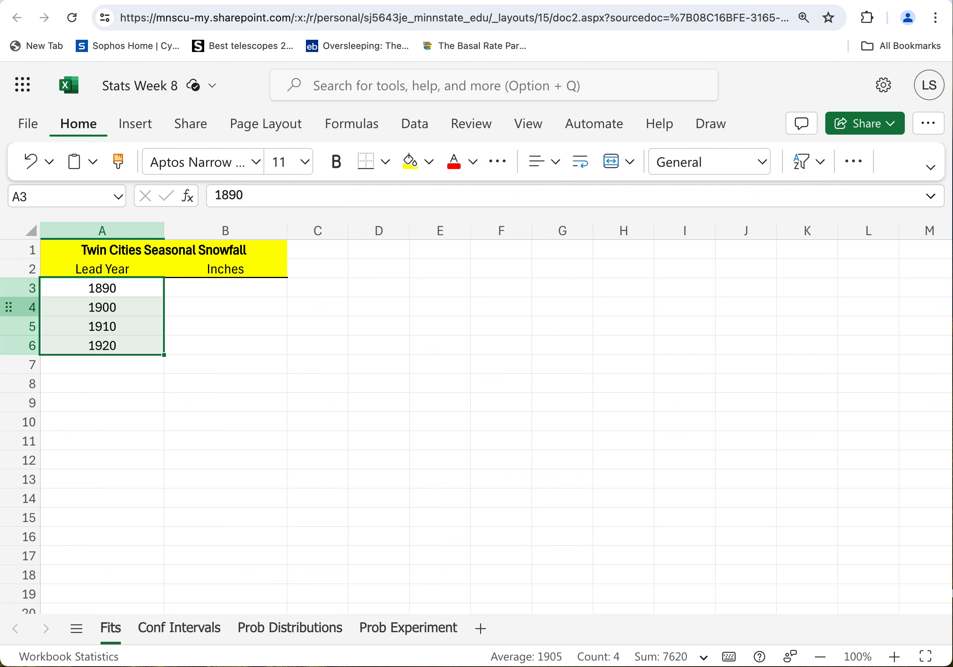
{"action": "left_click", "coordinate": [326, 334]}
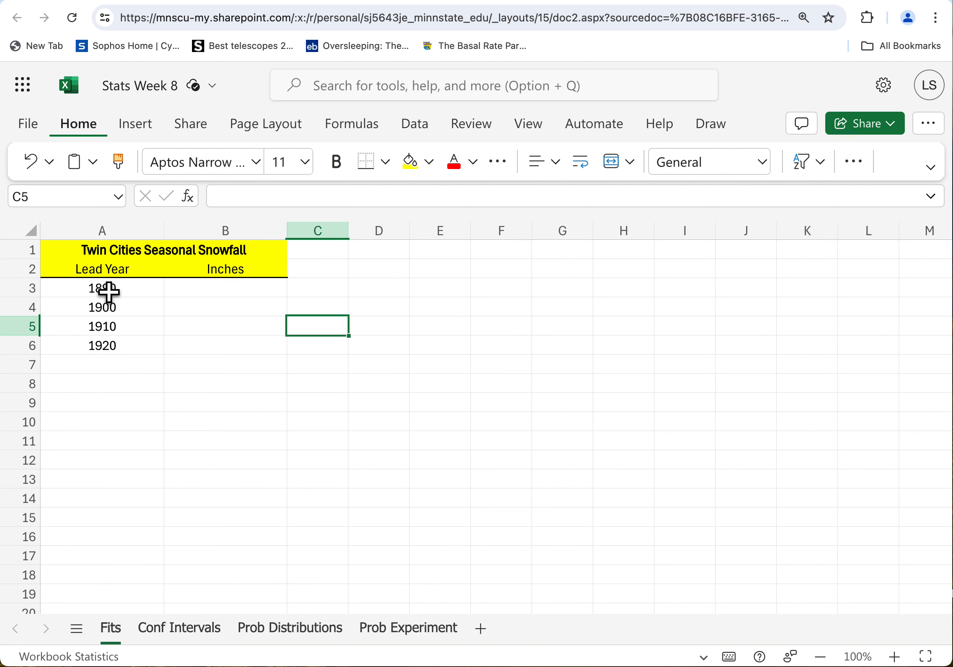
{"action": "left_click_drag", "start_coordinate": [103, 292], "coordinate": [102, 346]}
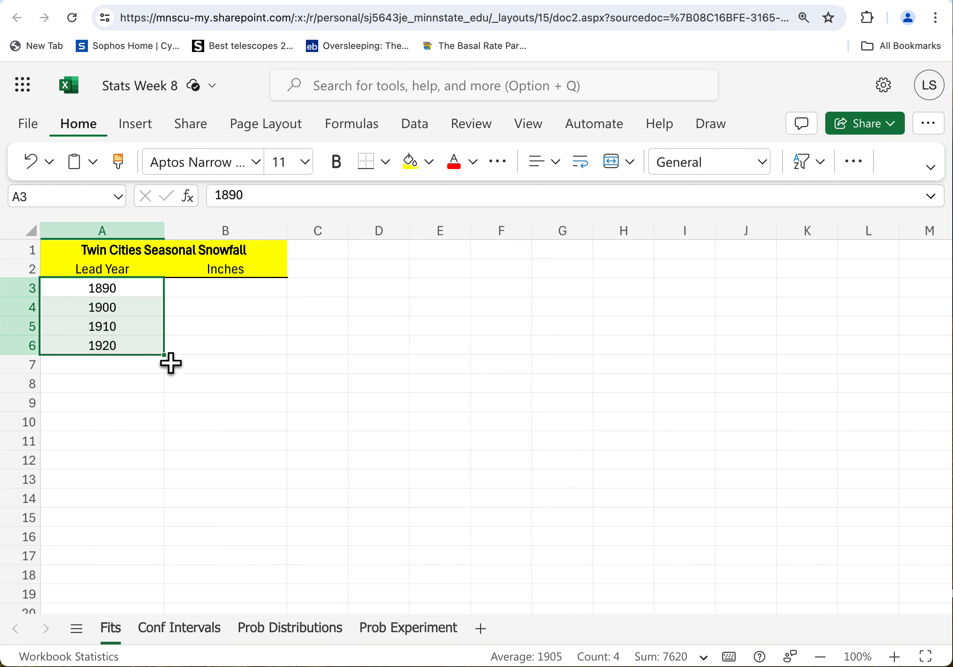
{"action": "left_click_drag", "start_coordinate": [161, 362], "coordinate": [141, 362]}
{"action": "left_click", "coordinate": [171, 422]}
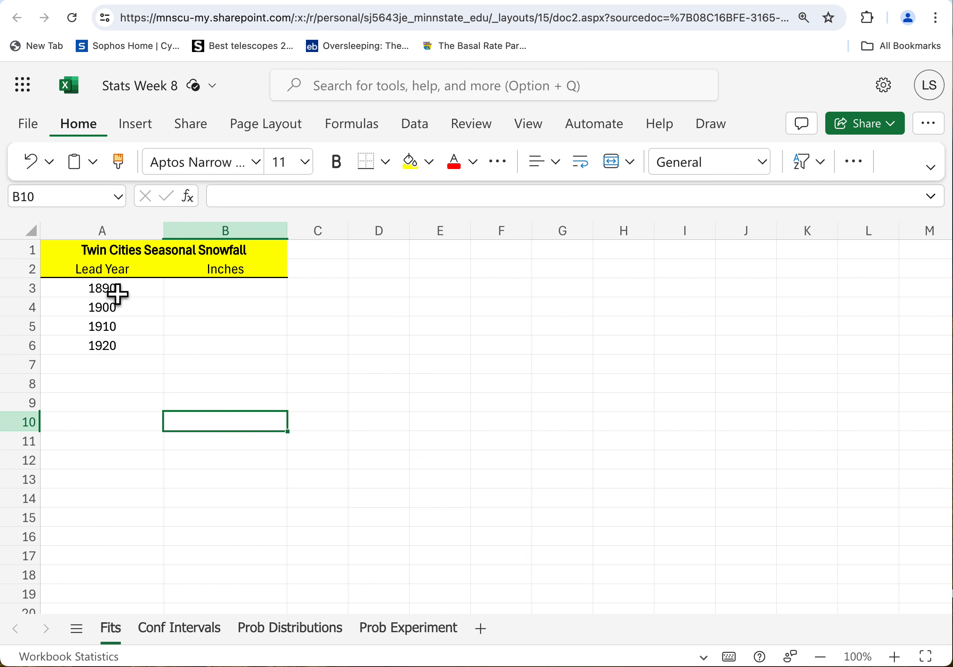
{"action": "left_click_drag", "start_coordinate": [110, 289], "coordinate": [159, 353]}
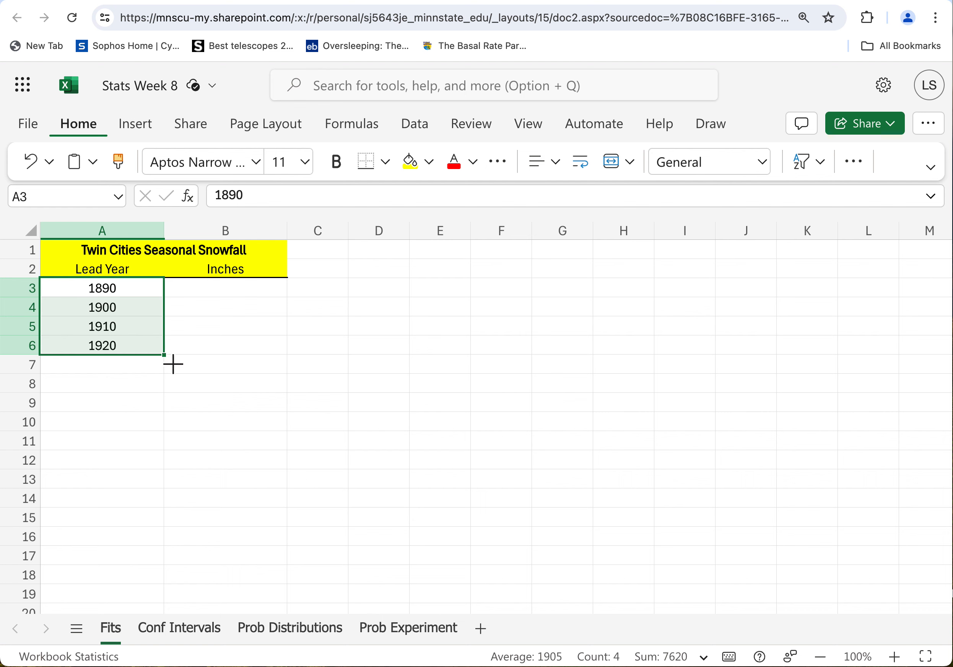
{"action": "left_click_drag", "start_coordinate": [173, 364], "coordinate": [153, 563]}
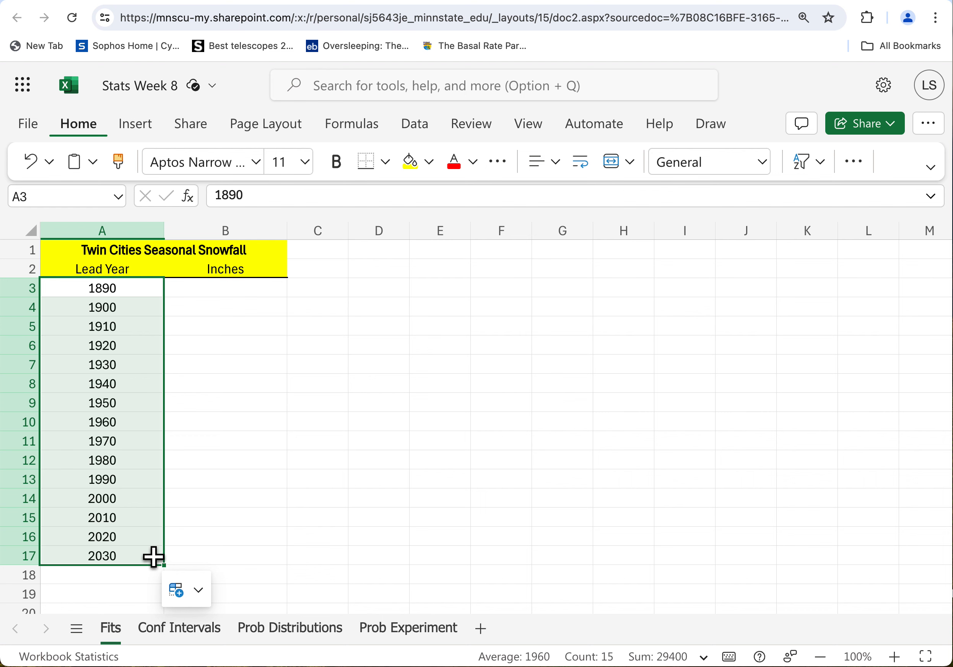
{"action": "left_click", "coordinate": [149, 559]}
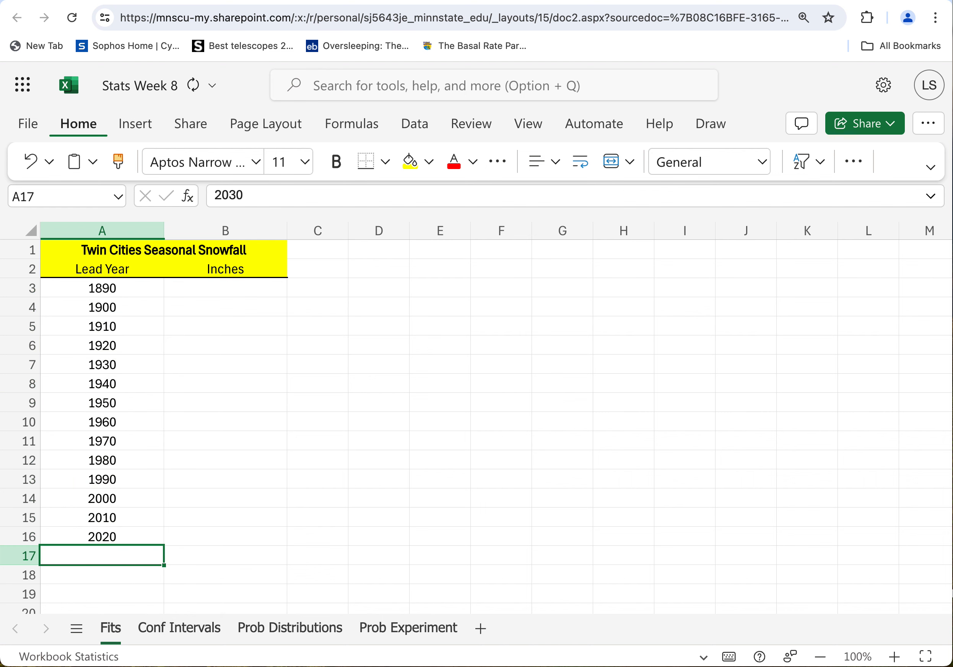
{"action": "left_click", "coordinate": [208, 481]}
- Enter the snowfall inches 33, 42, 37 and 21 in B3 to B6 for lead years 1890 to 1920
{"action": "left_click", "coordinate": [236, 293]}
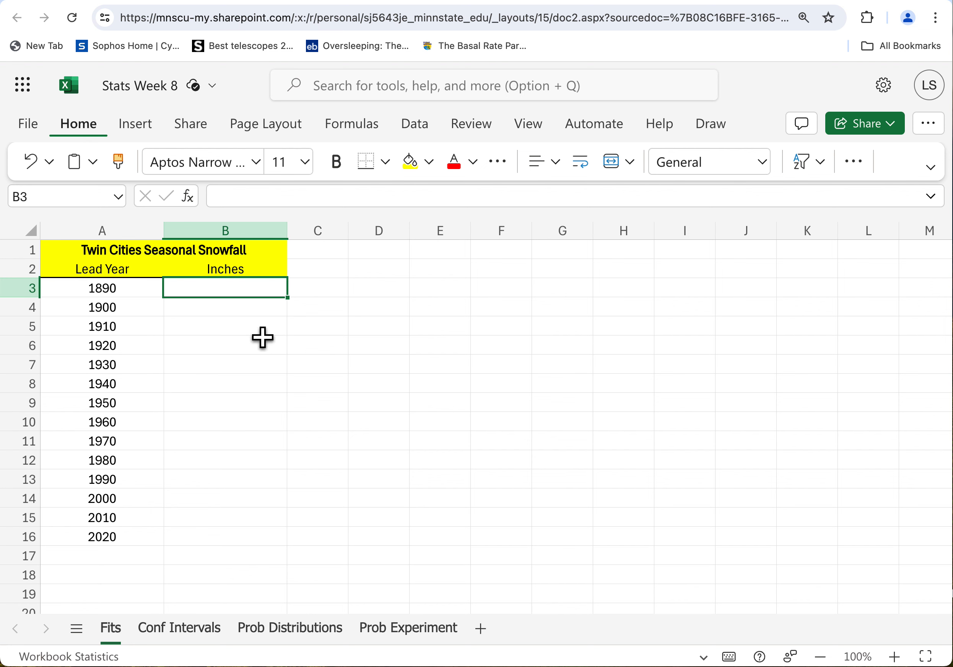
{"action": "type", "text": "33"}
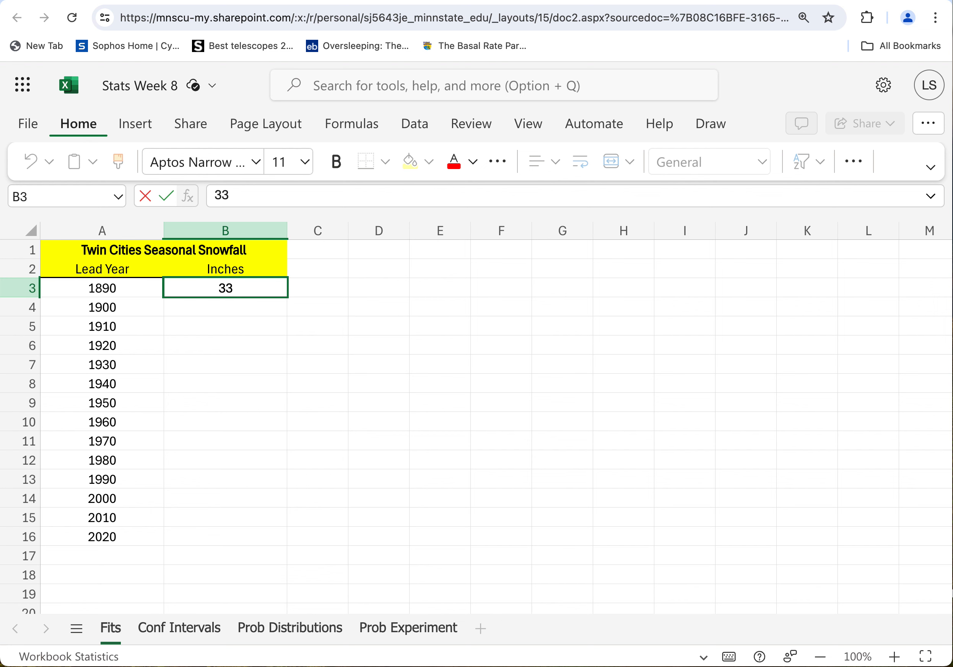
{"action": "key", "text": "Return"}
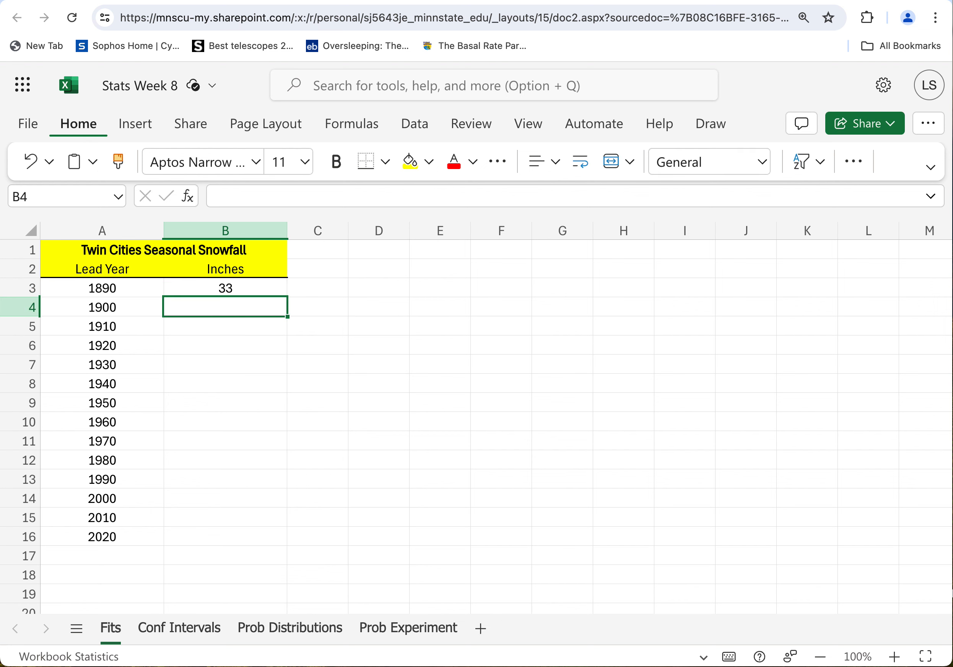
{"action": "type", "text": "42"}
{"action": "key", "text": "Return"}
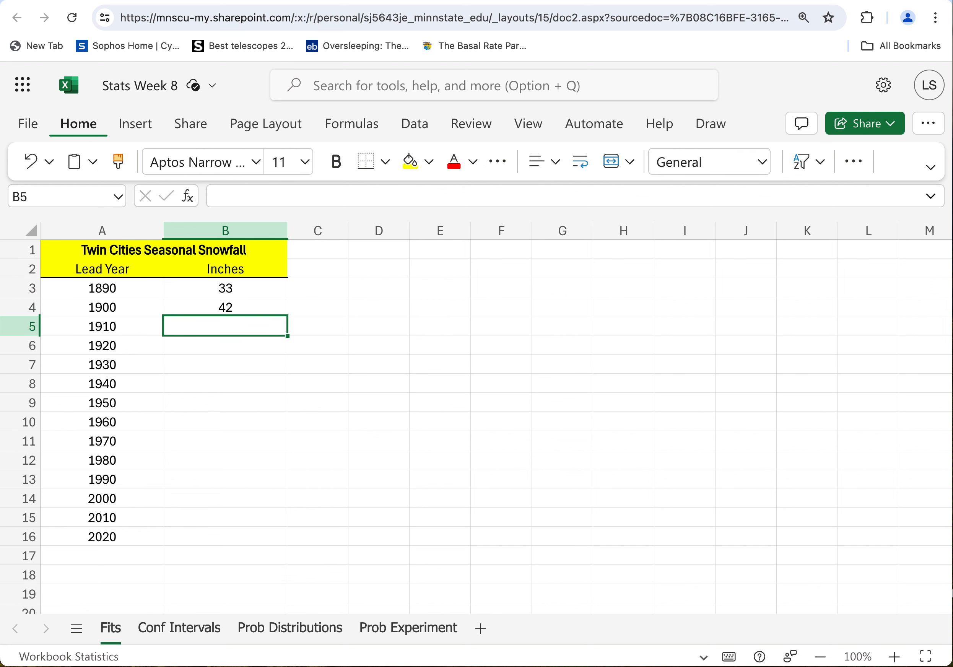
{"action": "type", "text": "37"}
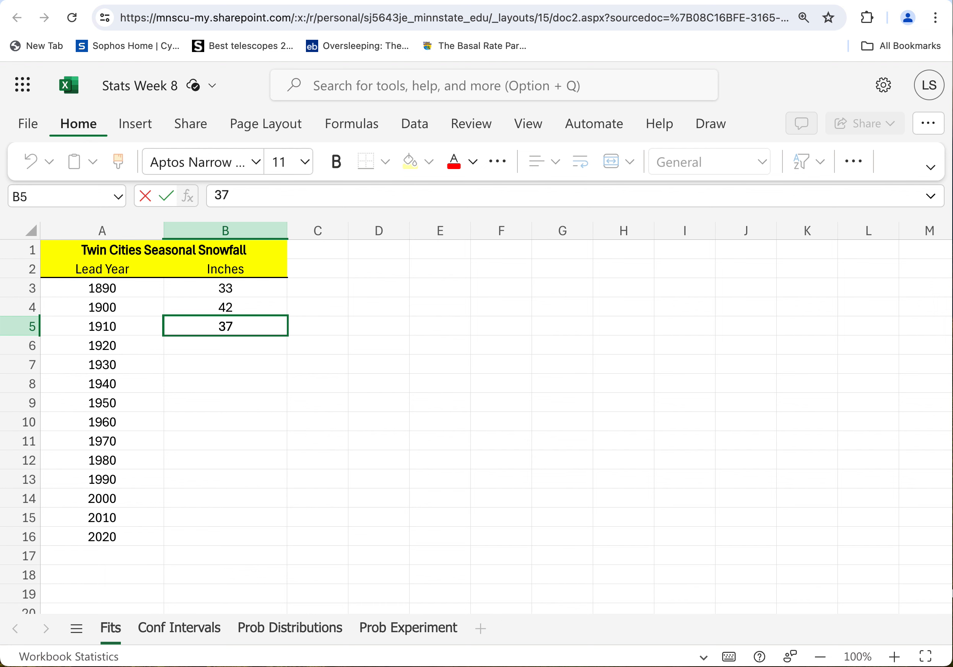
{"action": "key", "text": "Return"}
{"action": "type", "text": "21"}
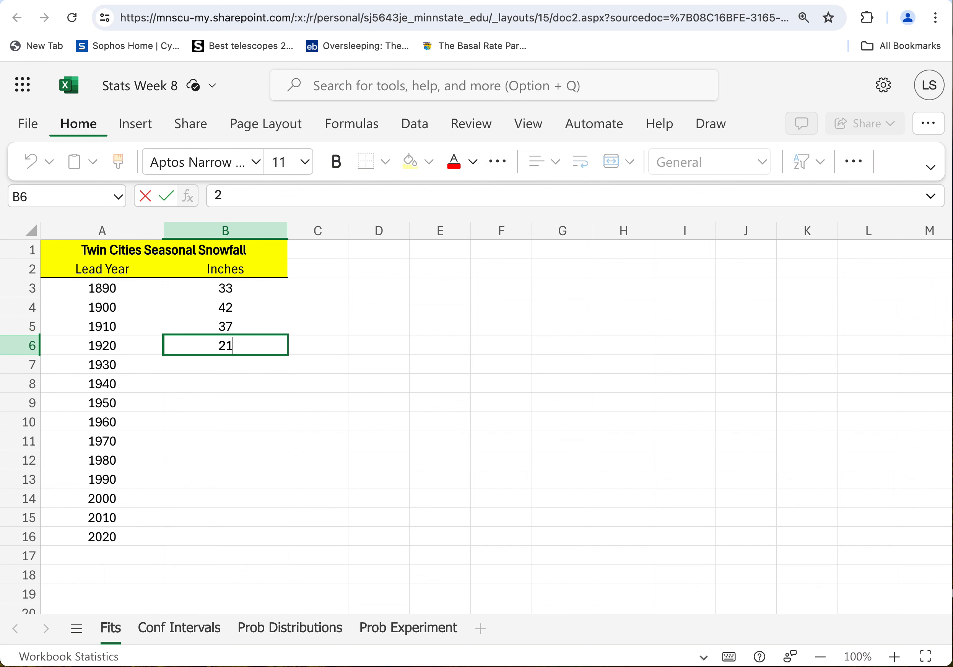
{"action": "key", "text": "Return"}
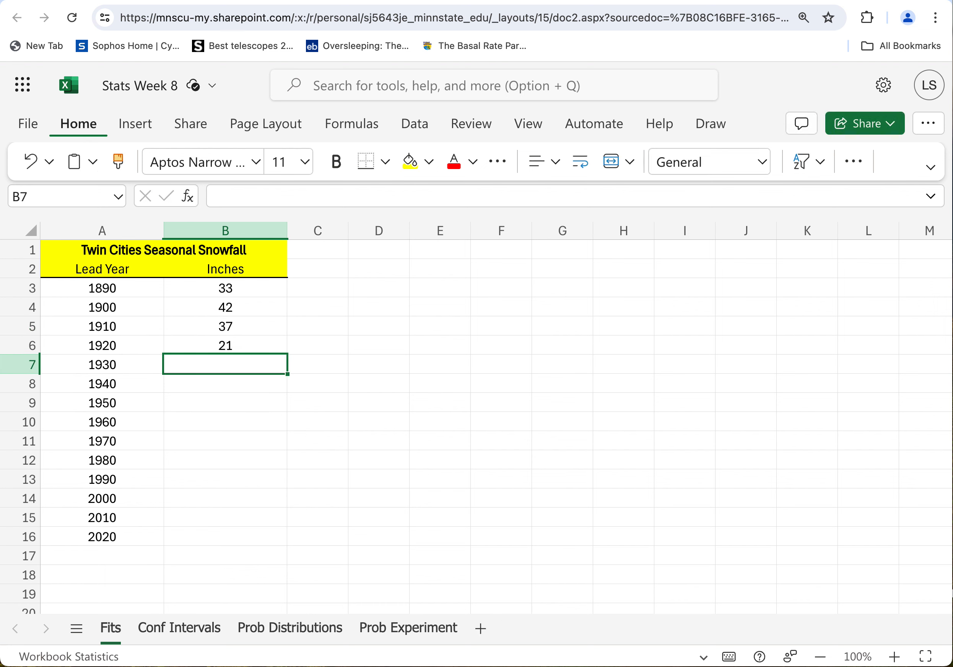
- Enter the snowfall inches 14, 53, 89 and 40 in B7 to B10 for lead years 1930 to 1960
{"action": "type", "text": "14"}
{"action": "key", "text": "Return"}
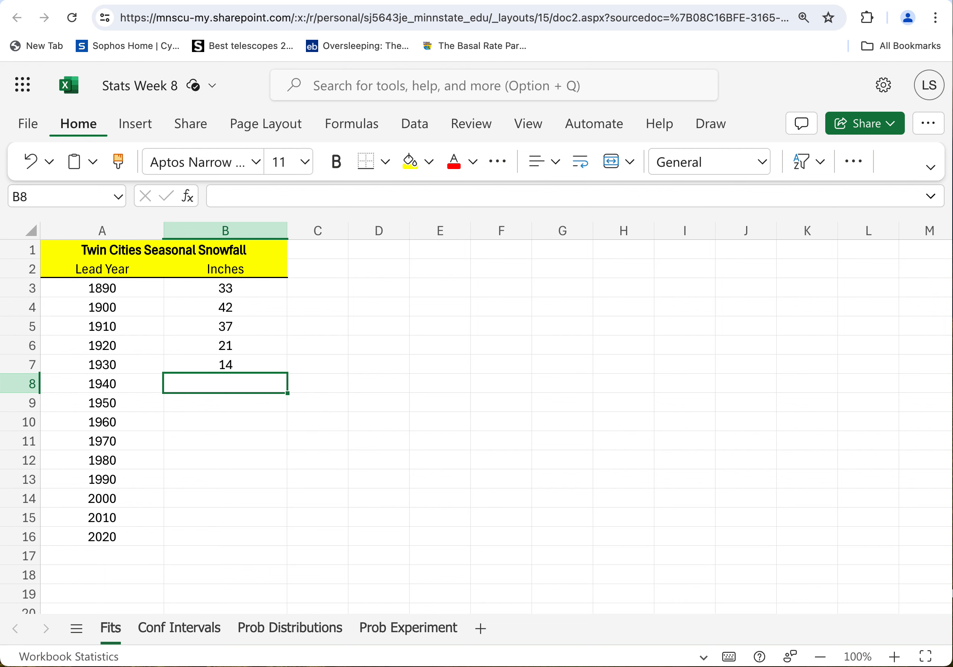
{"action": "type", "text": "53"}
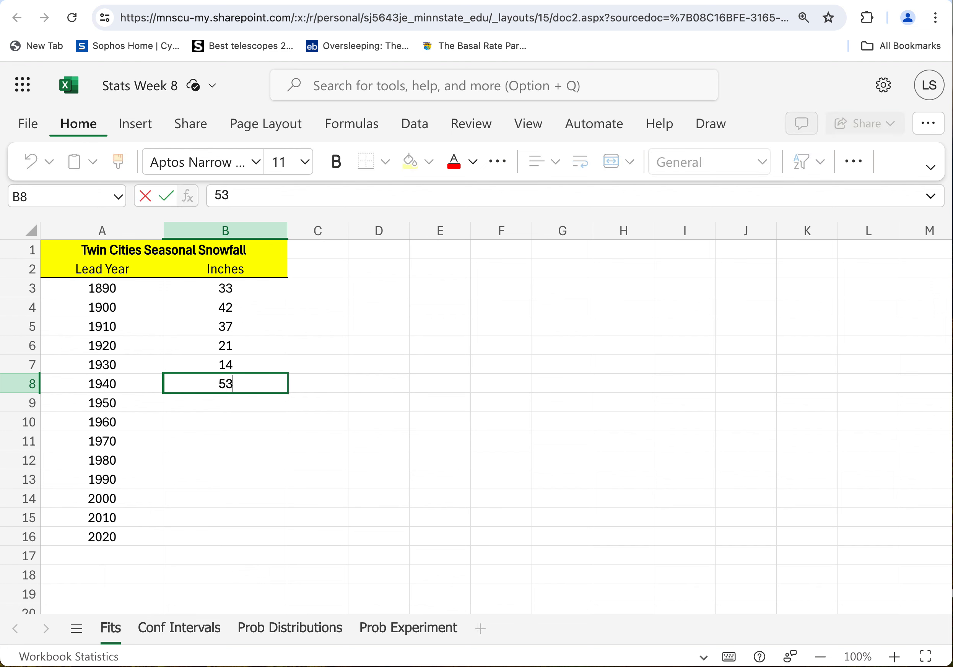
{"action": "key", "text": "Return"}
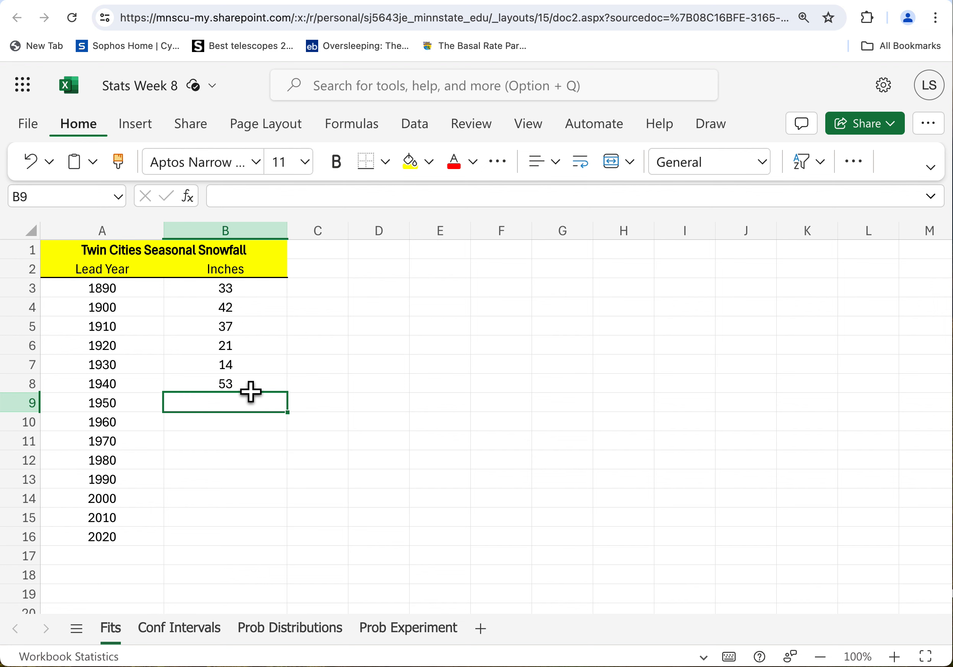
{"action": "type", "text": "89"}
{"action": "key", "text": "Return"}
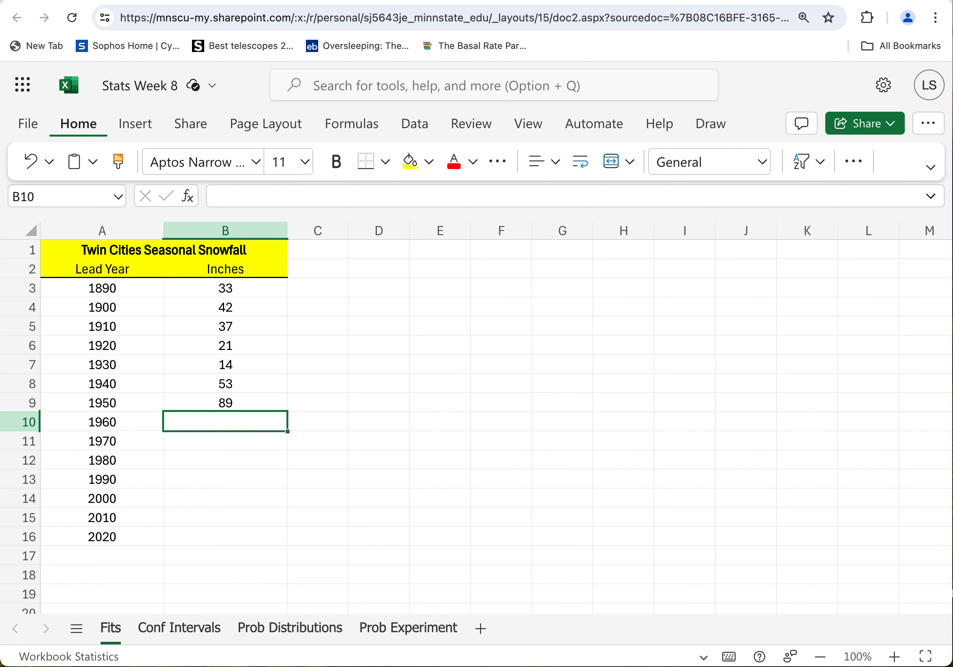
{"action": "type", "text": "40"}
{"action": "key", "text": "Return"}
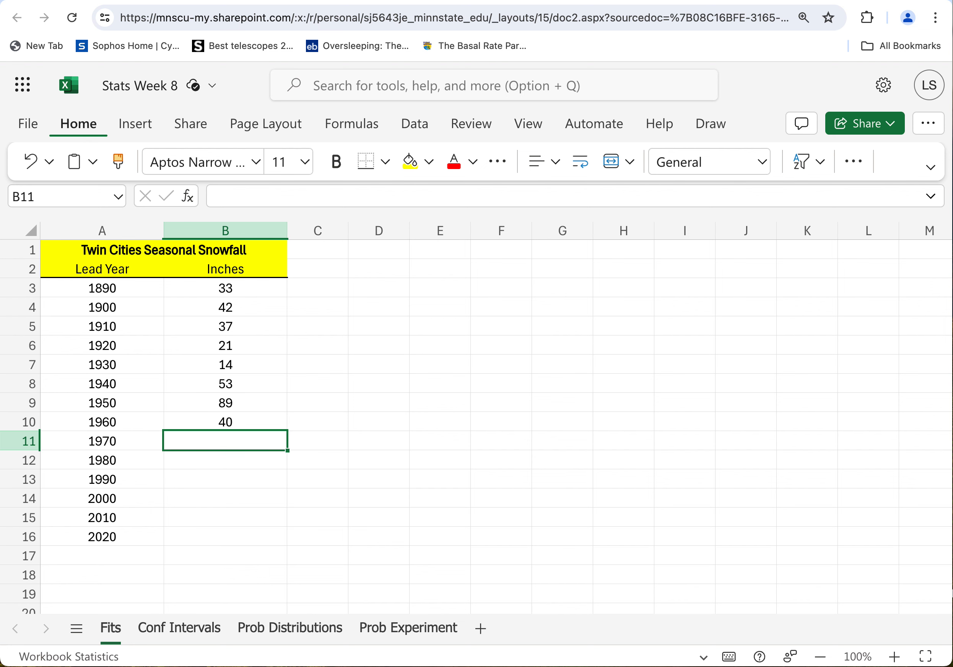
- Enter the snowfall inches 55, 21 and 44 in B11 to B13 for lead years 1970 to 1990
{"action": "type", "text": "55"}
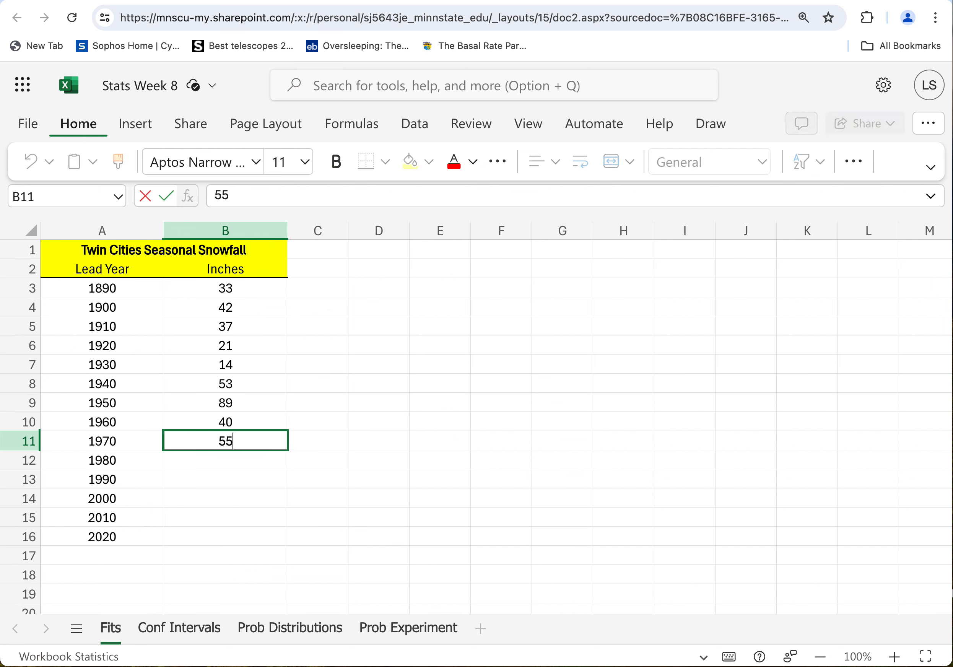
{"action": "key", "text": "Return"}
{"action": "type", "text": "21"}
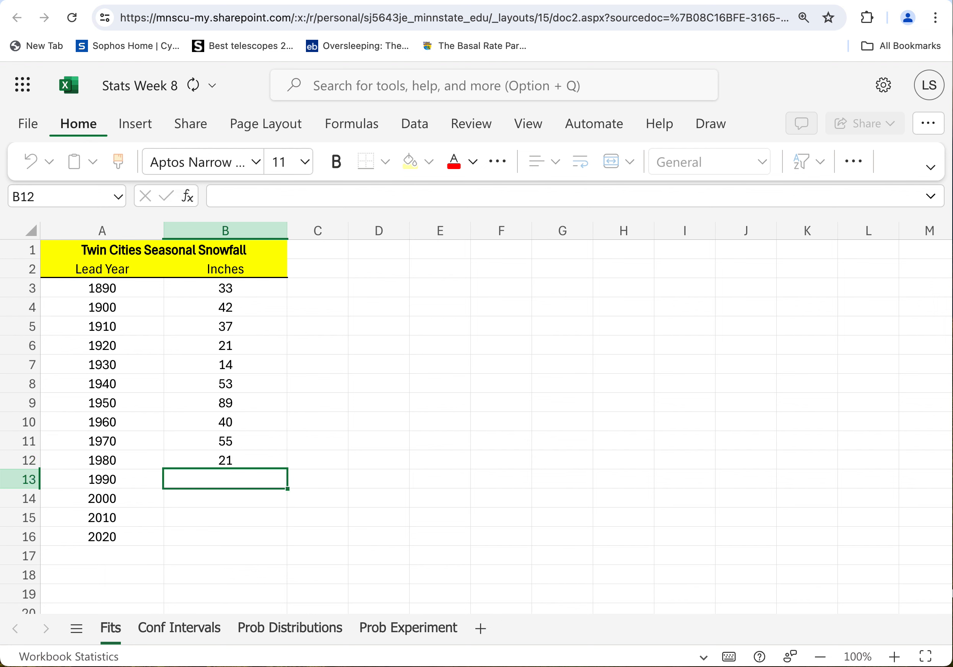
{"action": "key", "text": "Return"}
{"action": "type", "text": "44"}
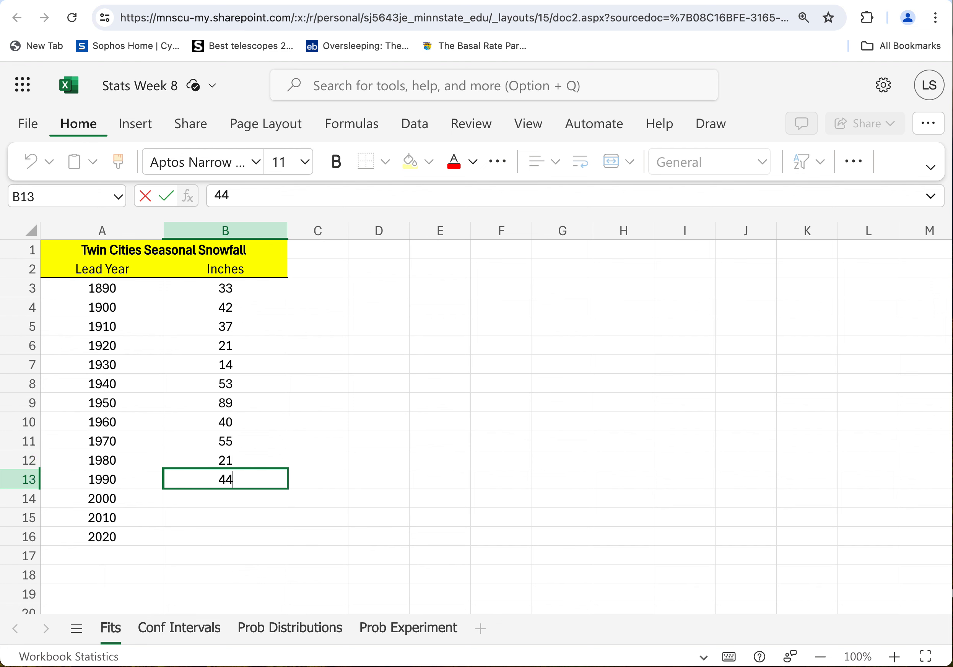
{"action": "key", "text": "Return"}
- Enter the snowfall inches 75, 85 and 47 in B14 to B16 for lead years 2000 to 2020
{"action": "type", "text": "75"}
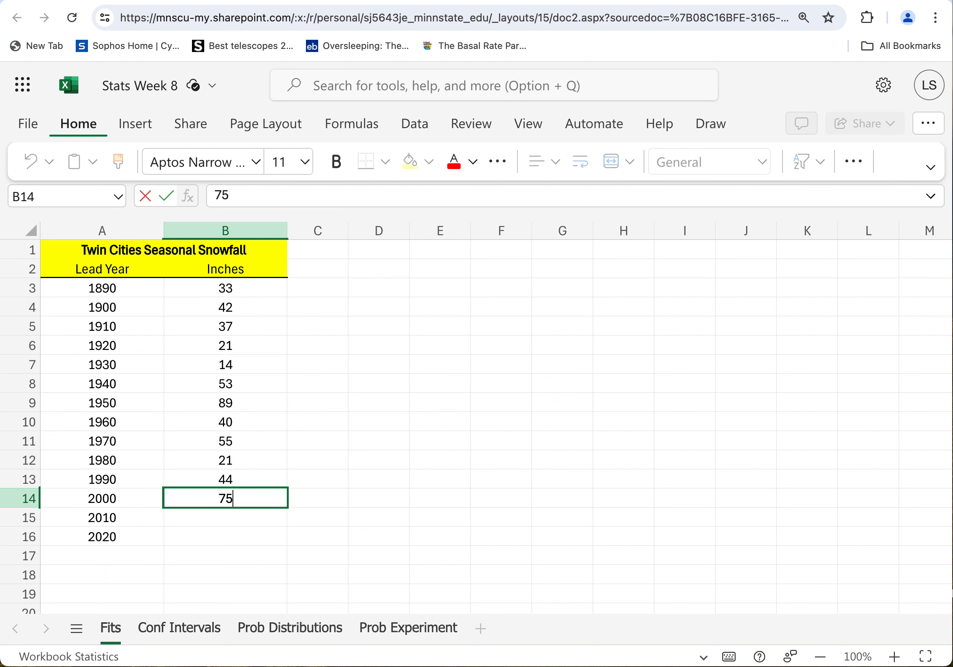
{"action": "key", "text": "Return"}
{"action": "type", "text": "85"}
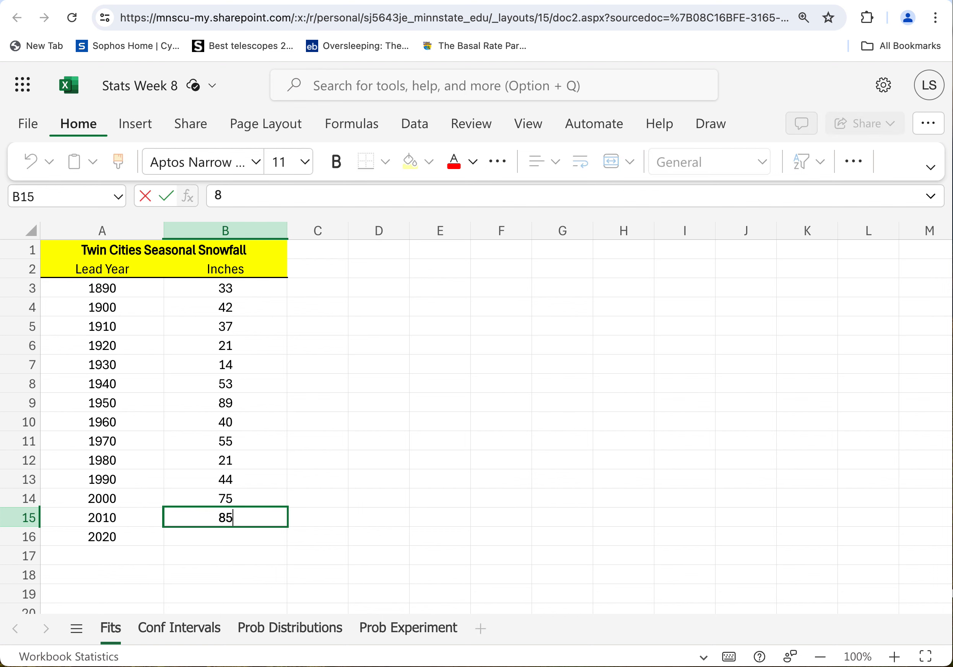
{"action": "key", "text": "Return"}
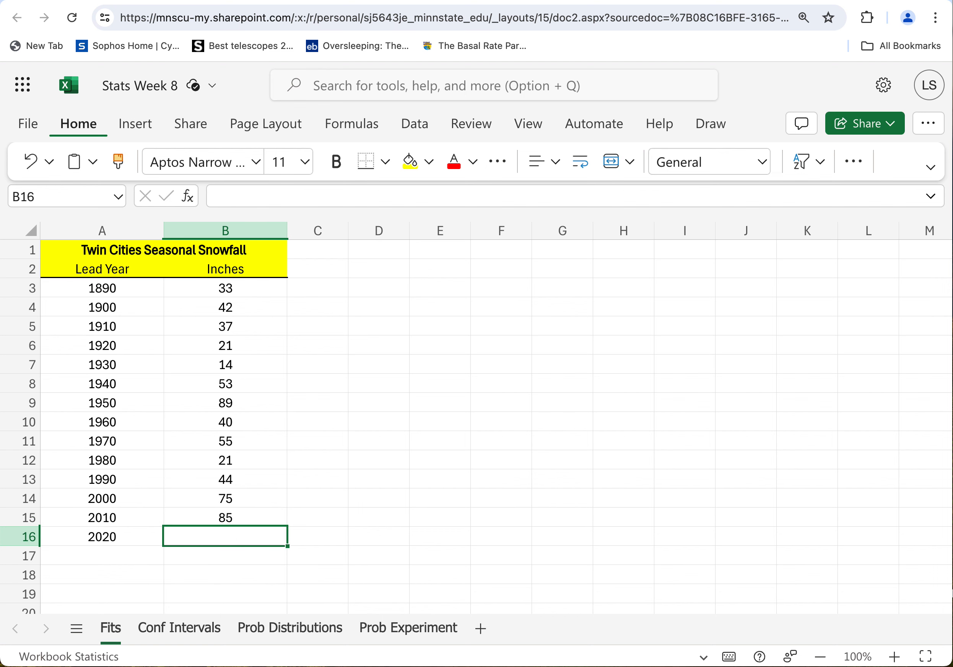
{"action": "type", "text": "47"}
{"action": "key", "text": "Return"}
- Label cells A18 and A19 below the snowfall table as "m =" and "b ="
{"action": "scroll", "coordinate": [219, 397], "scroll_direction": "right", "scroll_amount": 1}
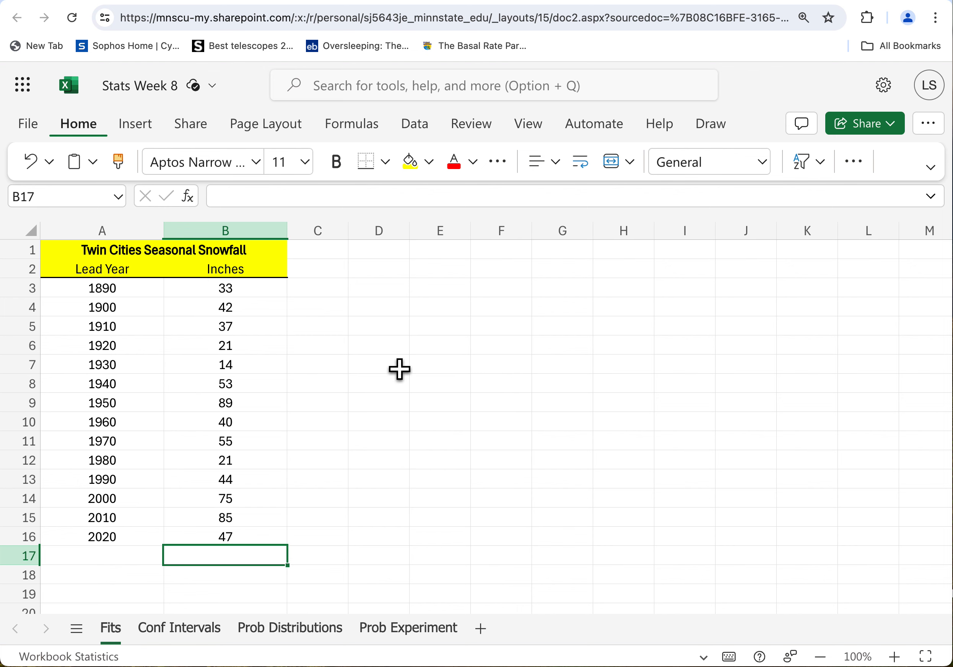
{"action": "scroll", "coordinate": [416, 374], "scroll_direction": "down", "scroll_amount": 1}
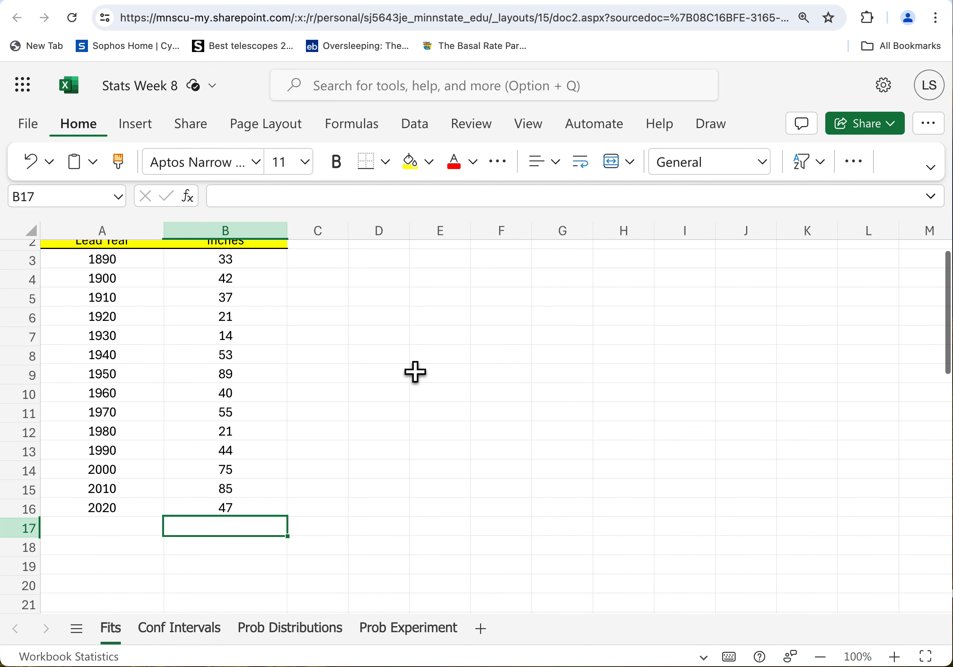
{"action": "scroll", "coordinate": [415, 372], "scroll_direction": "up", "scroll_amount": 1}
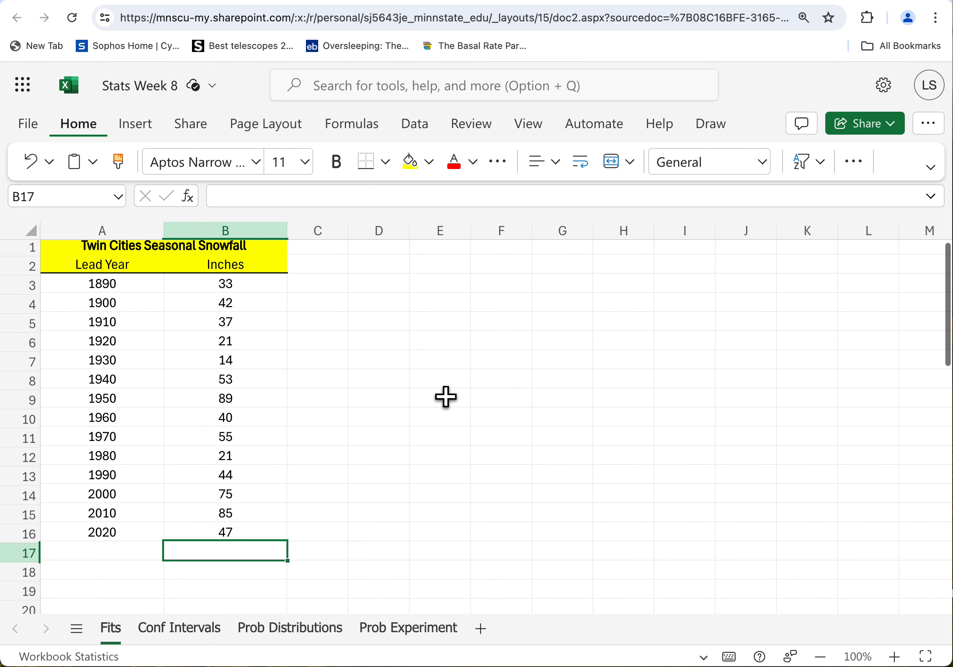
{"action": "scroll", "coordinate": [460, 497], "scroll_direction": "down", "scroll_amount": 1}
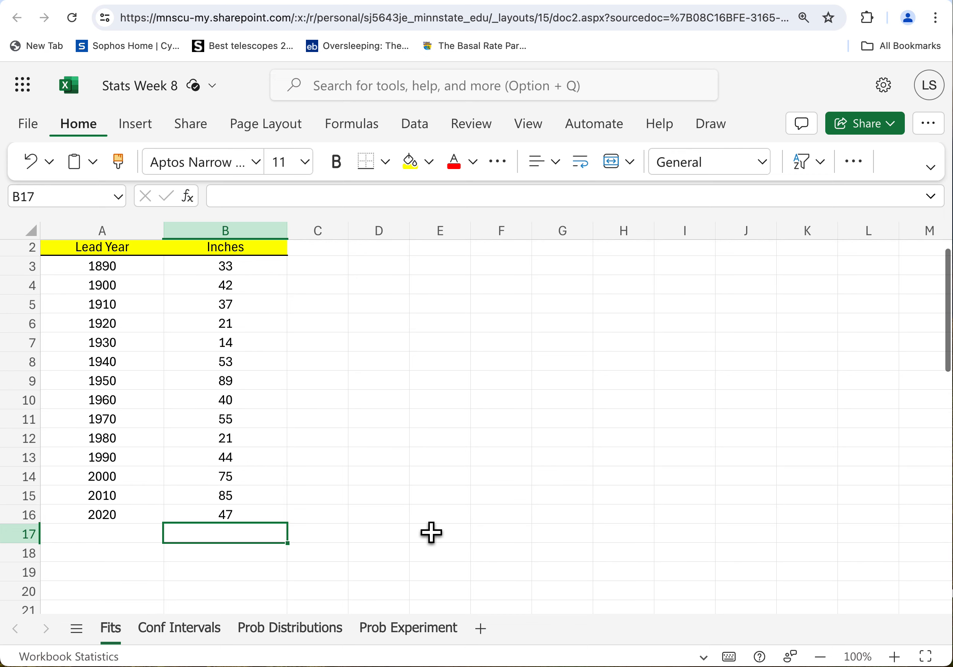
{"action": "left_click", "coordinate": [158, 560]}
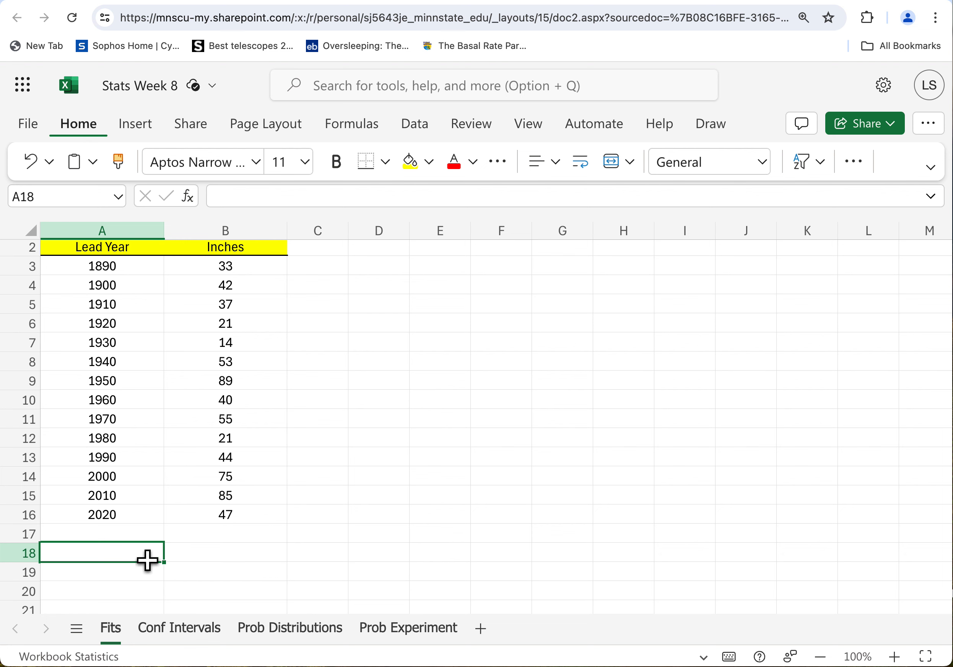
{"action": "type", "text": "m ="}
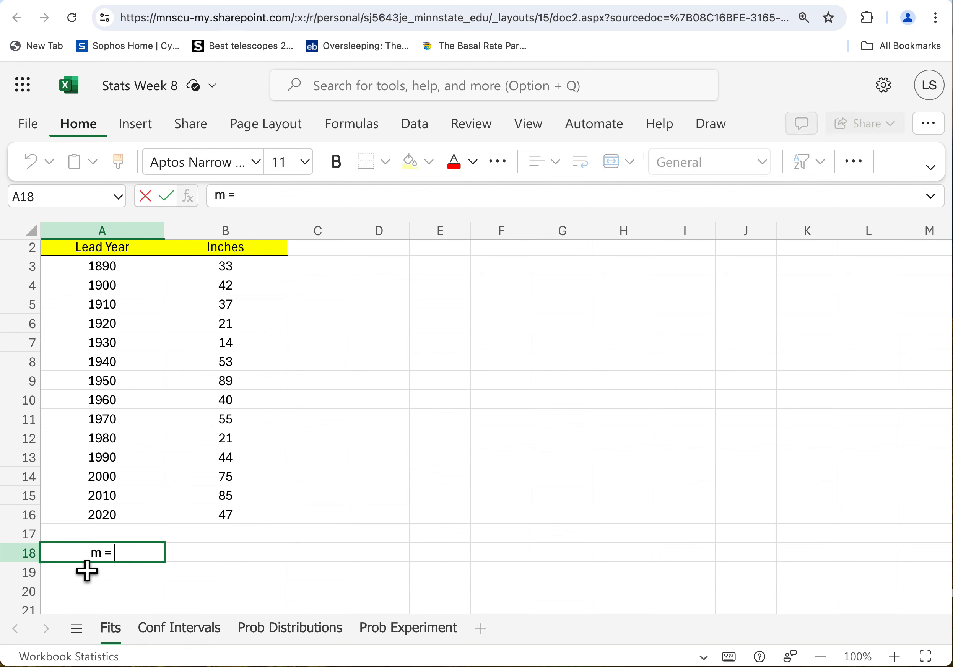
{"action": "left_click", "coordinate": [113, 575]}
{"action": "type", "text": "b ="}
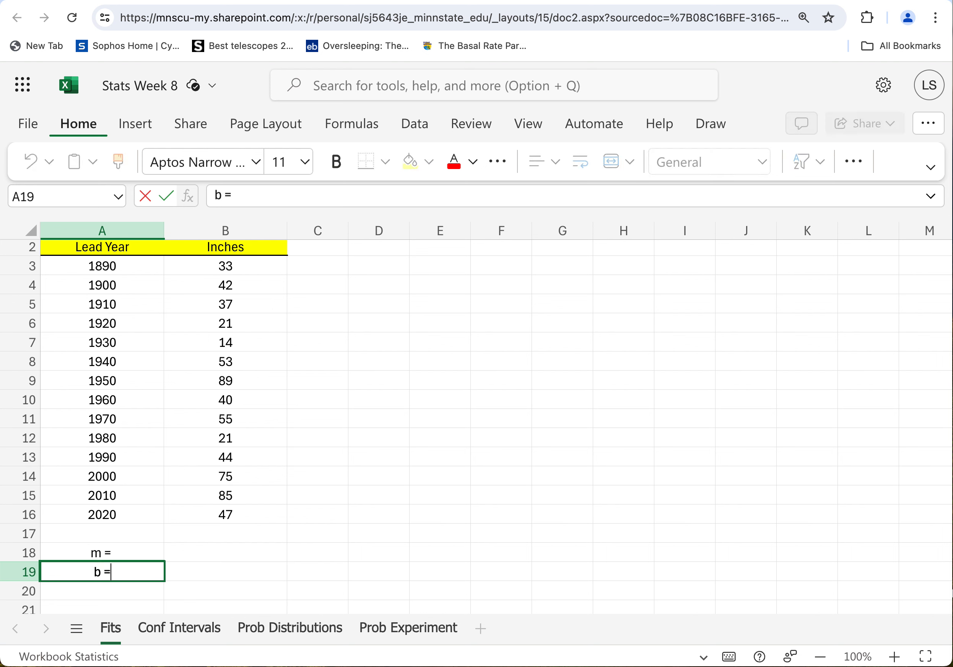
- Find the SLOPE function among the statistical functions for the m value in cell B18
{"action": "left_click", "coordinate": [241, 572]}
{"action": "left_click", "coordinate": [225, 560]}
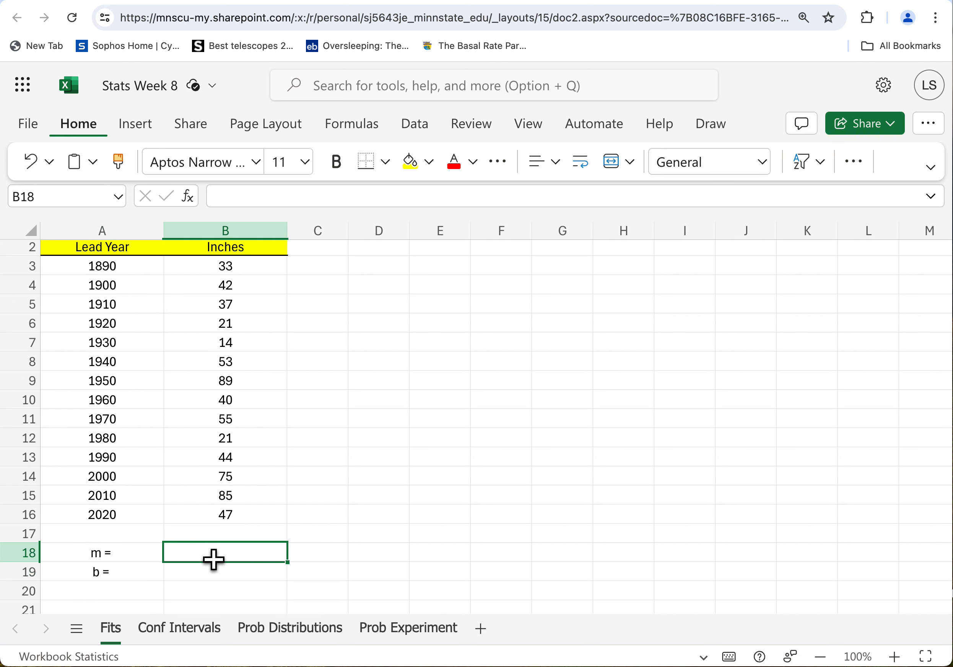
{"action": "left_click", "coordinate": [340, 127]}
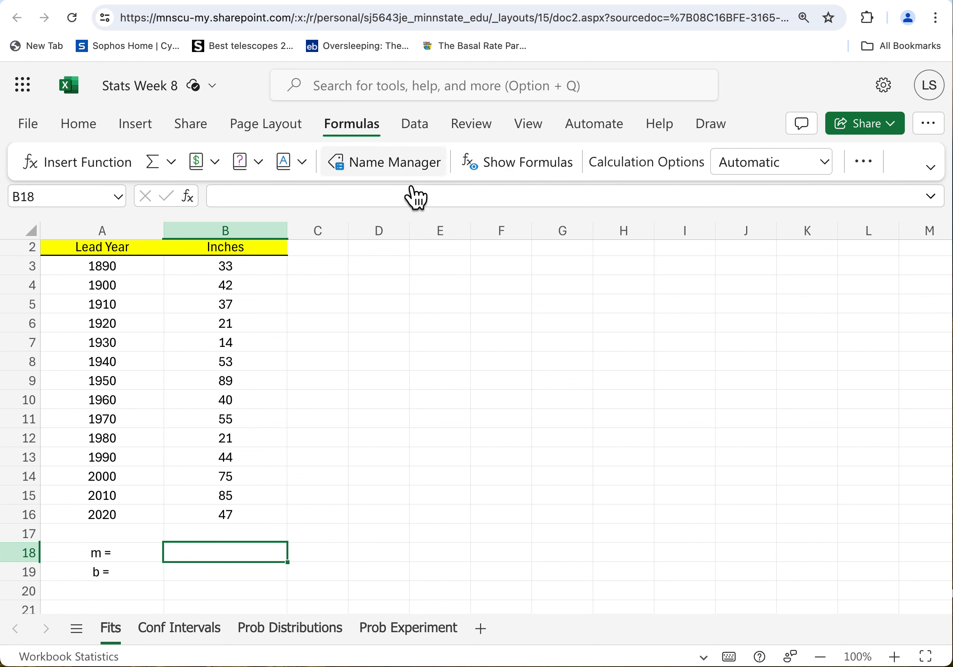
{"action": "left_click", "coordinate": [864, 164]}
{"action": "mouse_move", "coordinate": [822, 324]}
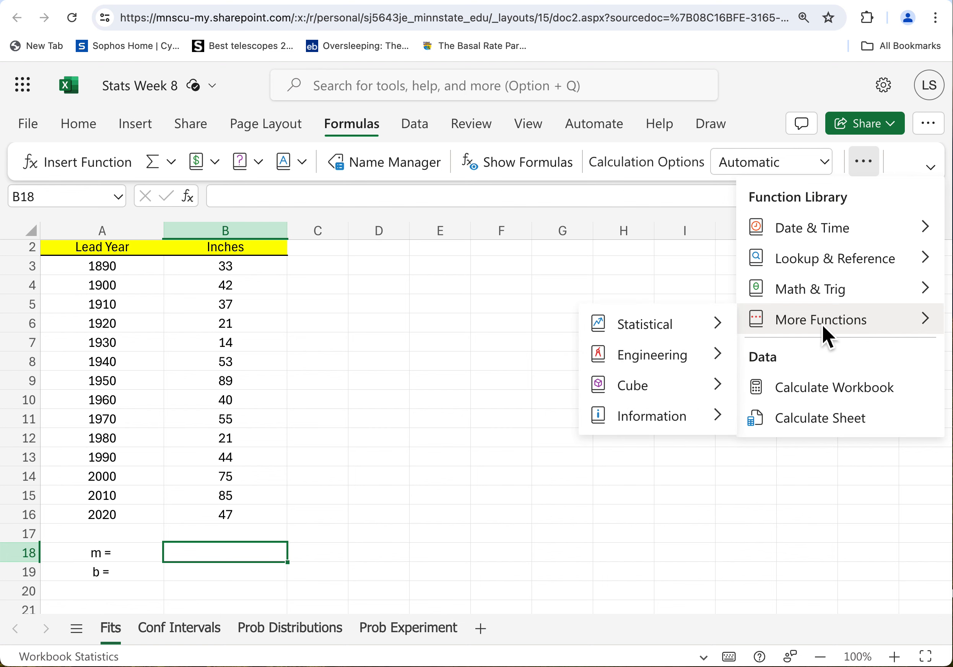
{"action": "mouse_move", "coordinate": [652, 325]}
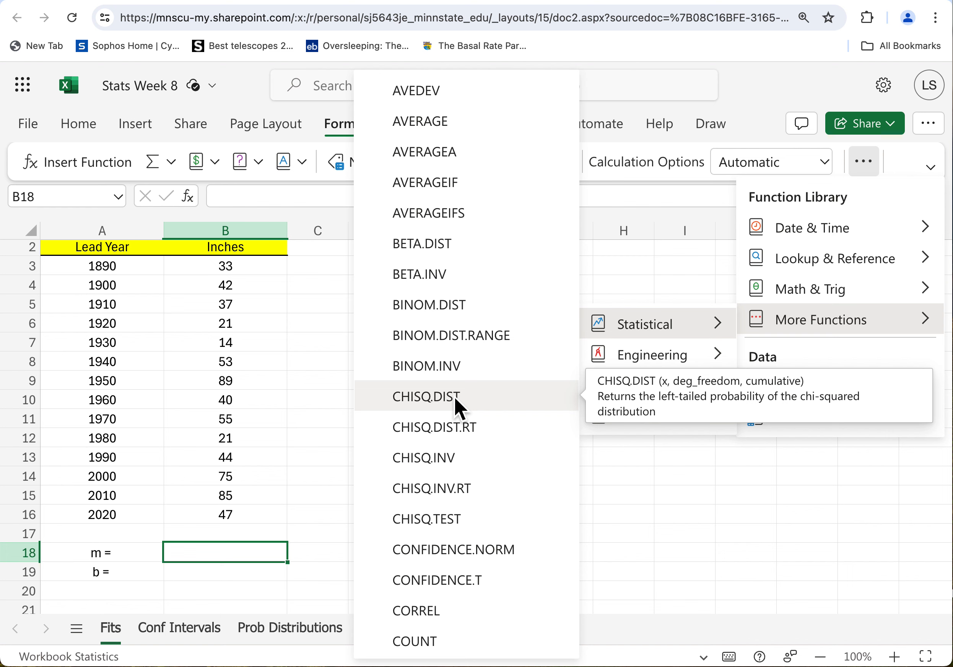
{"action": "scroll", "coordinate": [455, 396], "scroll_direction": "down", "scroll_amount": 8}
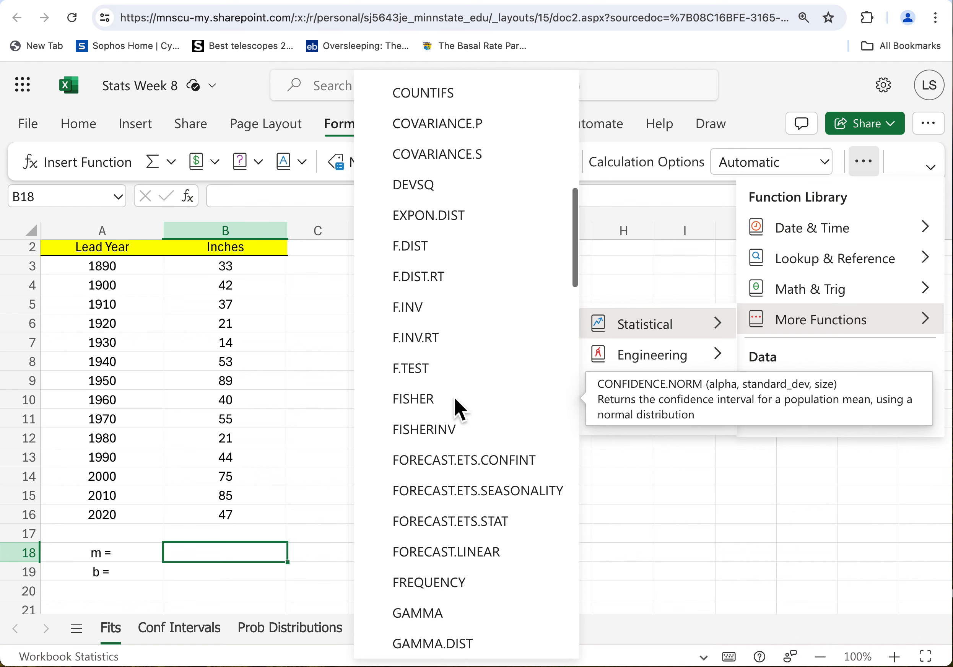
{"action": "scroll", "coordinate": [455, 396], "scroll_direction": "down", "scroll_amount": 15}
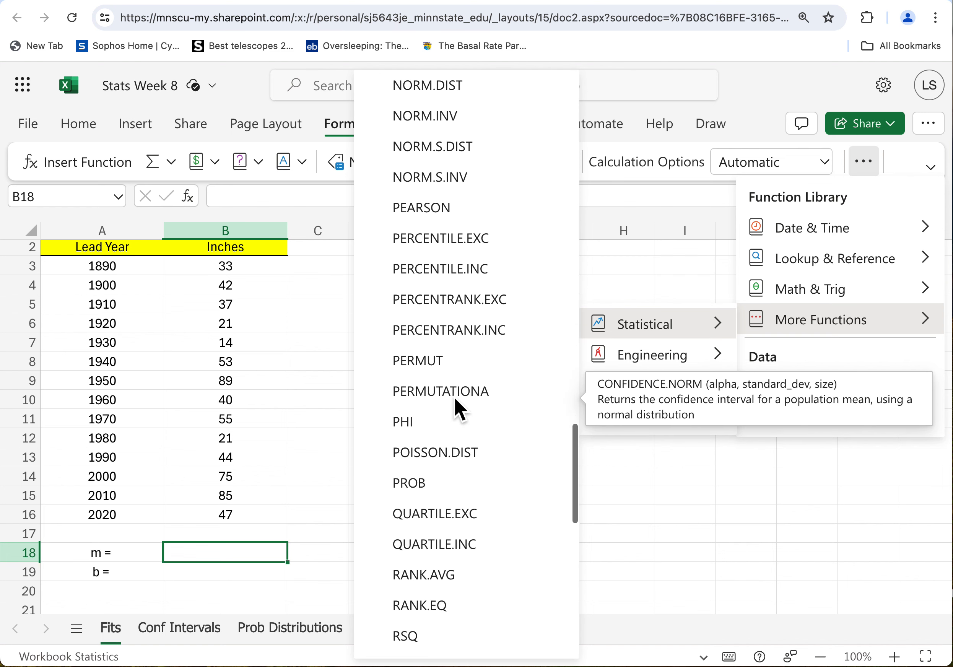
{"action": "scroll", "coordinate": [454, 396], "scroll_direction": "down", "scroll_amount": 10}
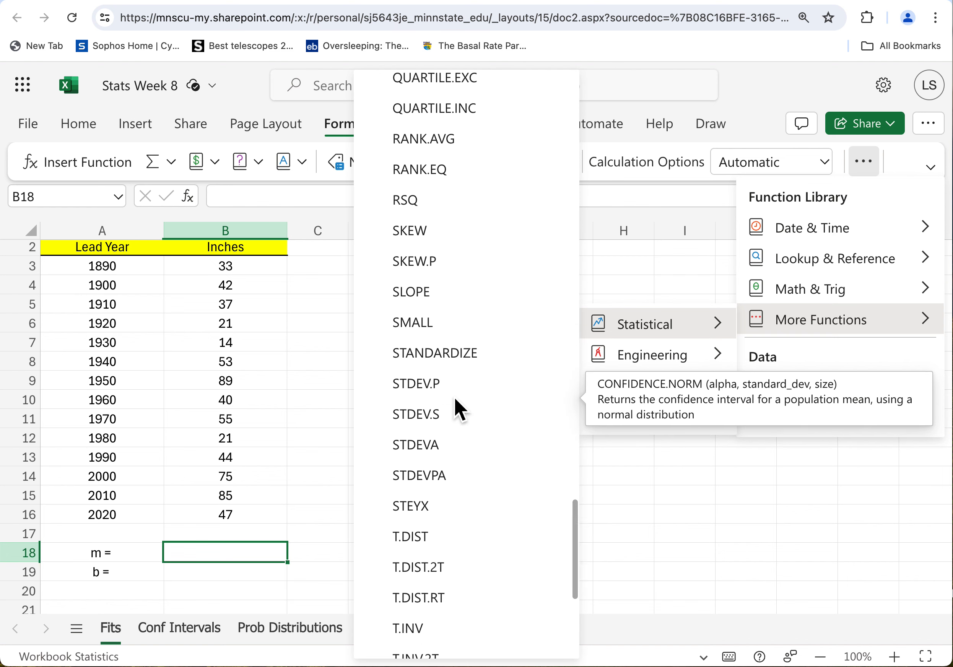
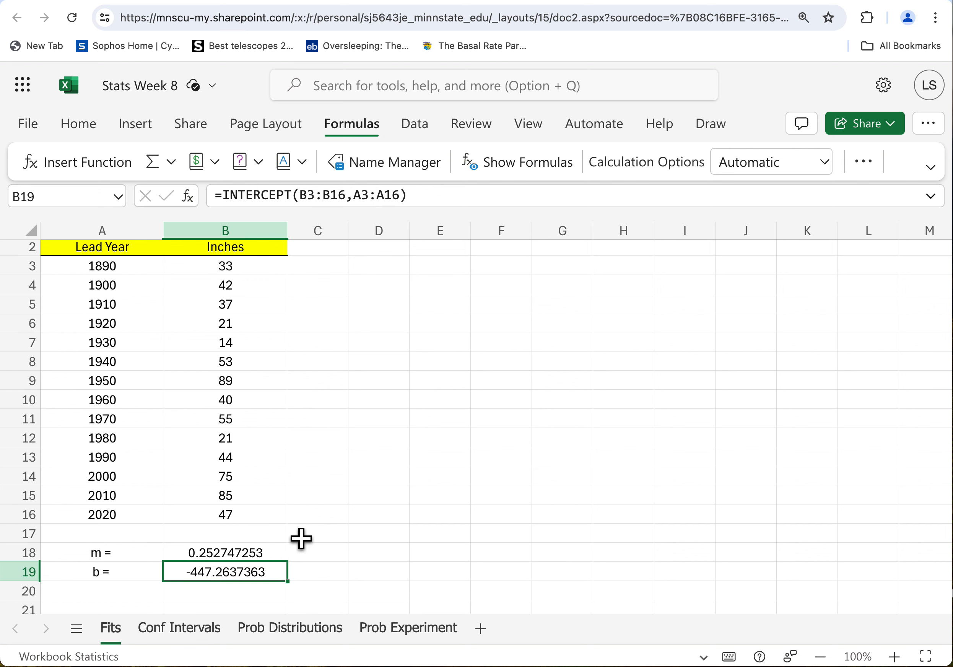
- Label cell A20, beneath the slope and intercept labels, as "r ="
{"action": "left_click", "coordinate": [336, 576]}
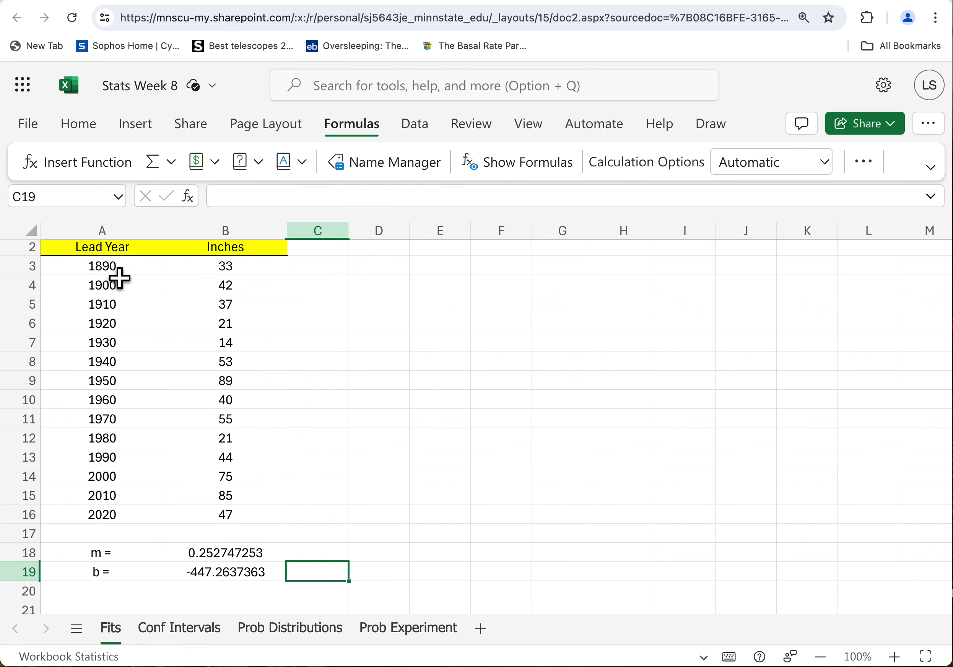
{"action": "left_click", "coordinate": [102, 591]}
{"action": "type", "text": "r ="}
{"action": "key", "text": "Tab"}
- Calculate r in B20 with the statistical PEARSON function, using A3:A16 as array1 and B3:B16 as array2
{"action": "scroll", "coordinate": [410, 540], "scroll_direction": "down", "scroll_amount": 2}
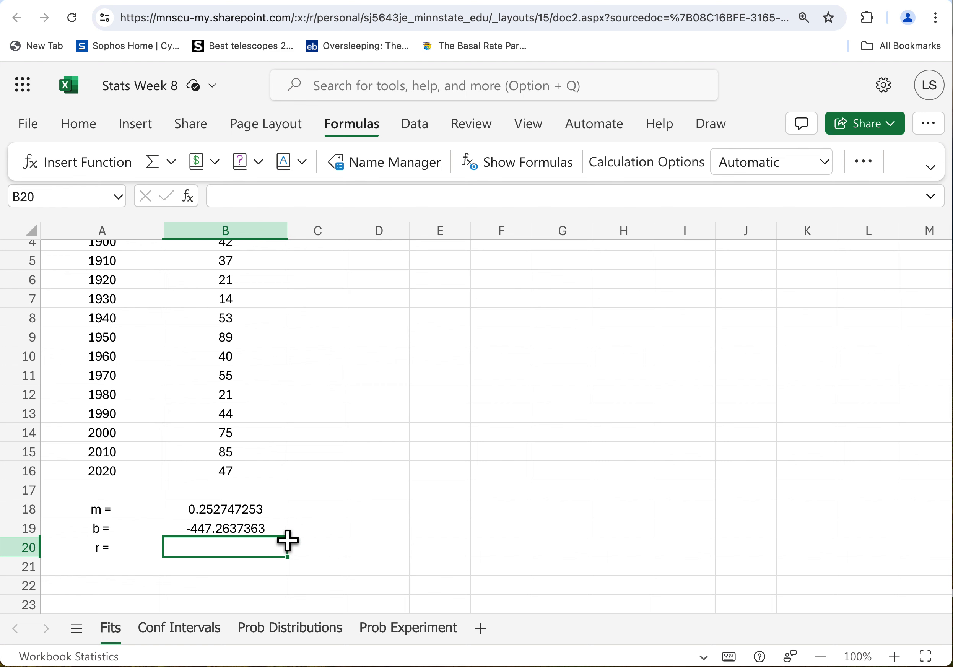
{"action": "left_click", "coordinate": [874, 170]}
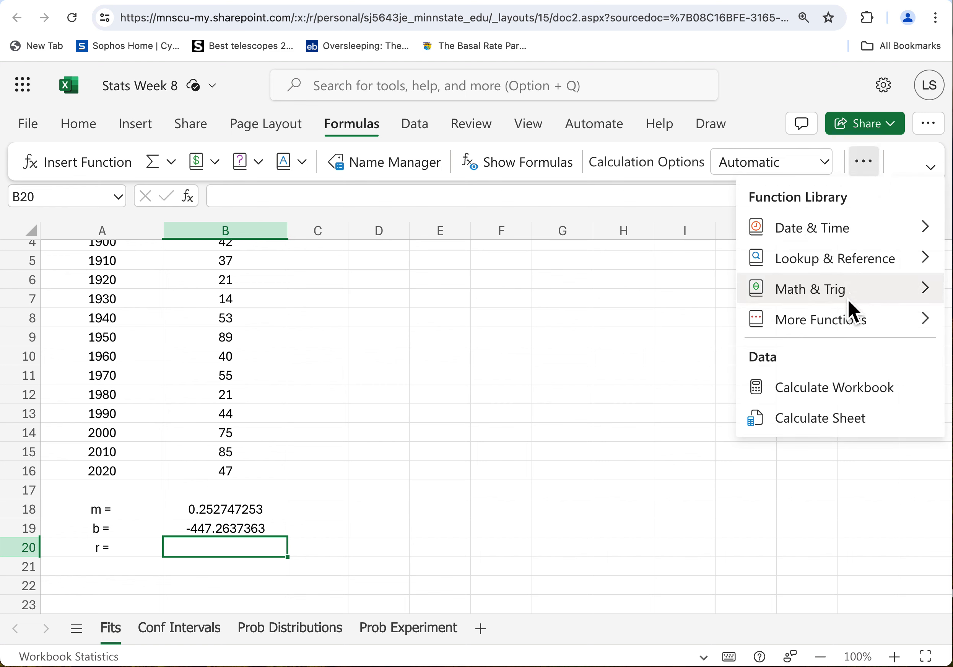
{"action": "mouse_move", "coordinate": [833, 326]}
{"action": "mouse_move", "coordinate": [669, 332]}
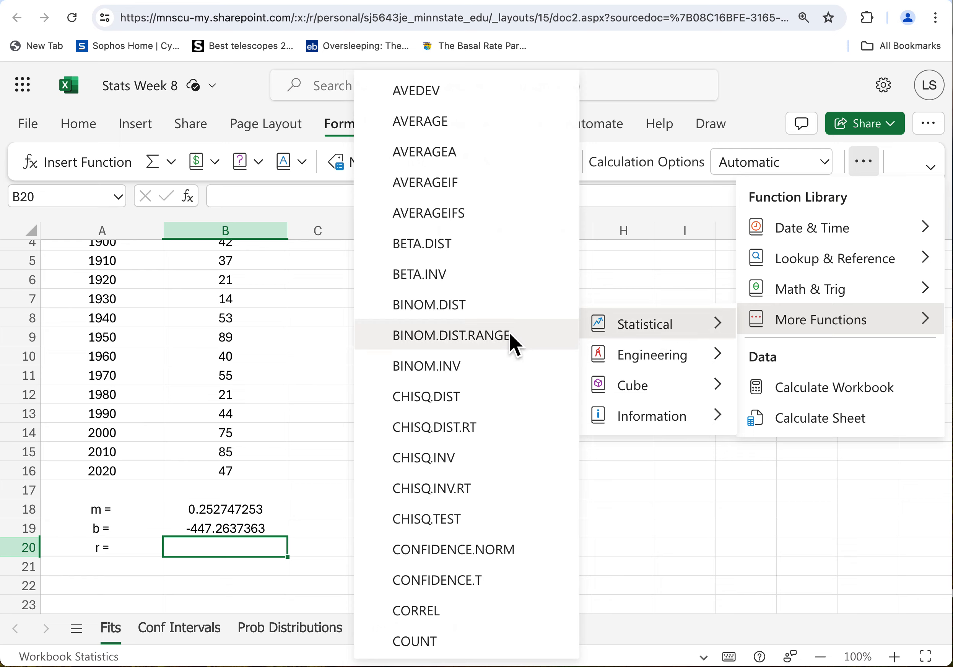
{"action": "scroll", "coordinate": [452, 357], "scroll_direction": "down", "scroll_amount": 20}
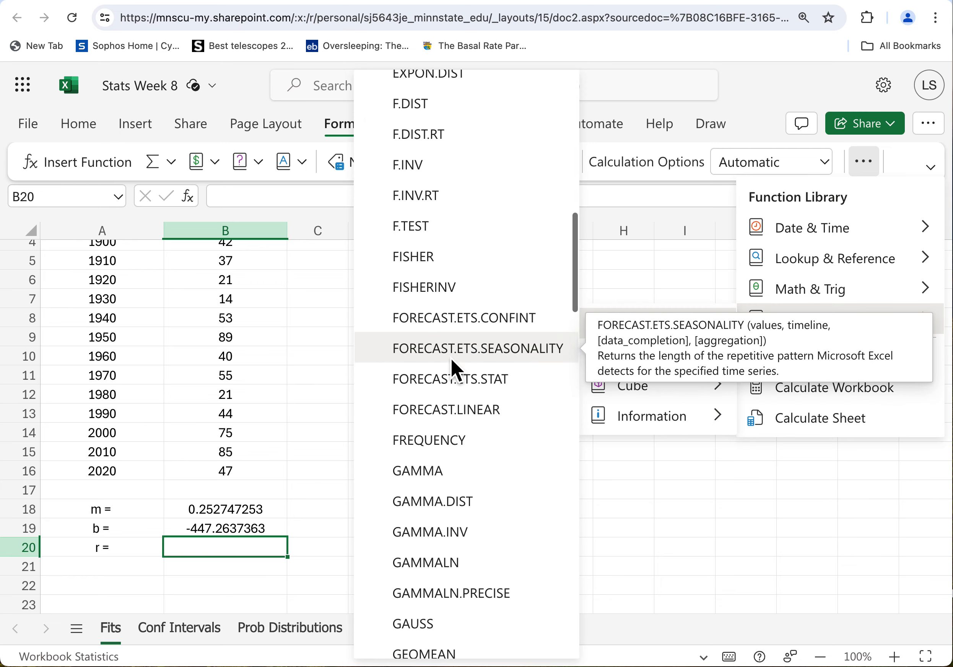
{"action": "scroll", "coordinate": [452, 363], "scroll_direction": "down", "scroll_amount": 10}
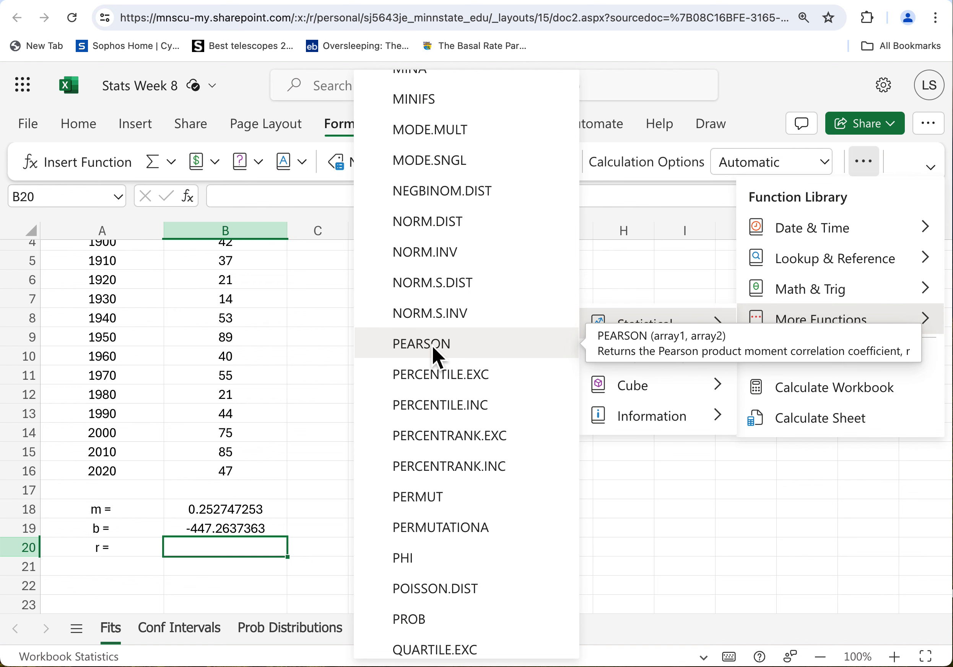
{"action": "left_click", "coordinate": [435, 354]}
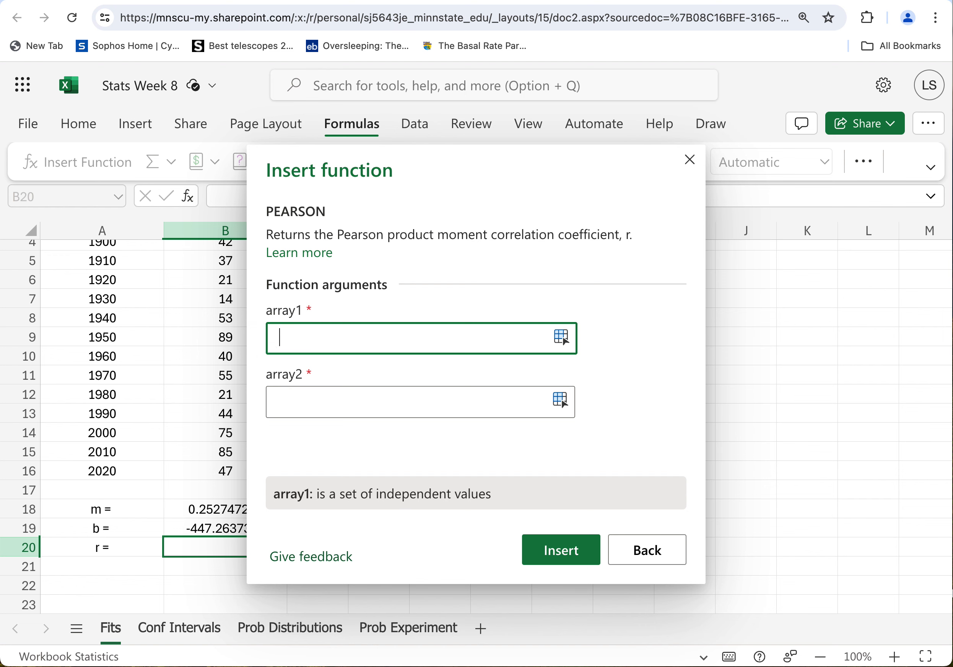
{"action": "scroll", "coordinate": [149, 327], "scroll_direction": "up", "scroll_amount": 2}
{"action": "left_click_drag", "start_coordinate": [132, 295], "coordinate": [108, 545]}
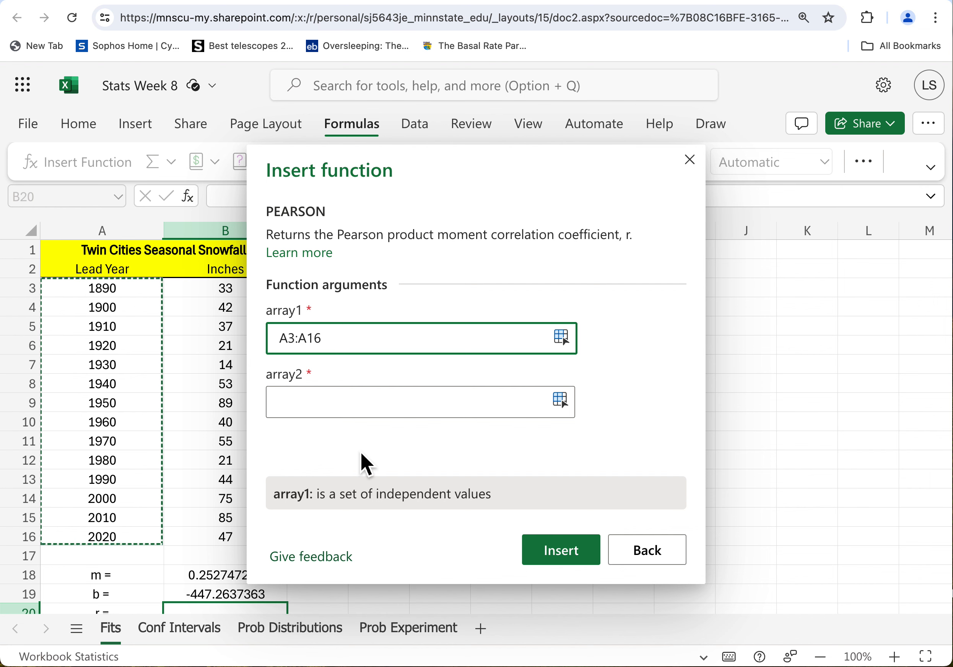
{"action": "left_click", "coordinate": [317, 407]}
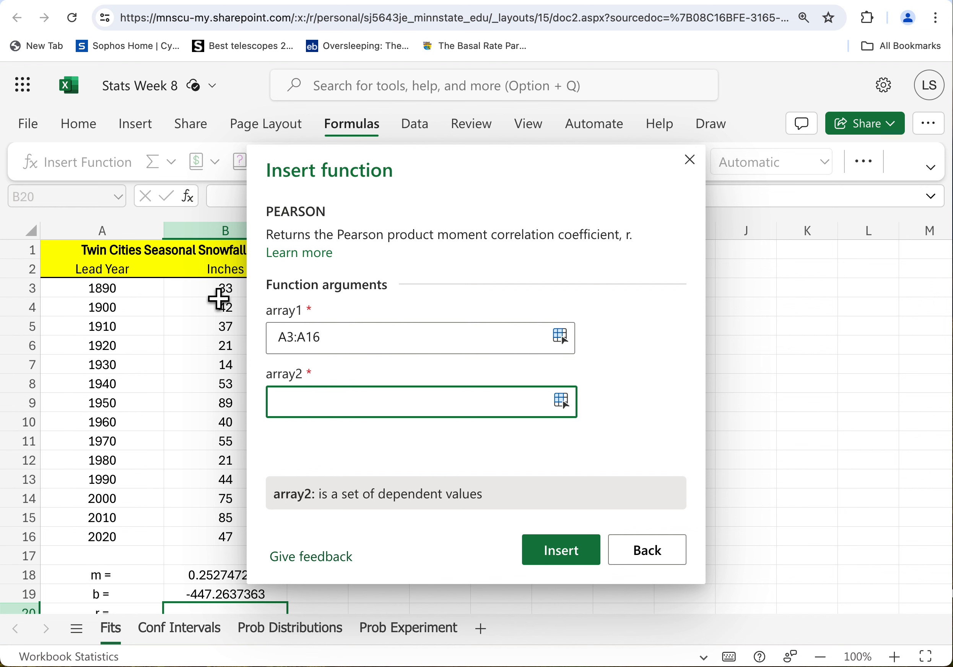
{"action": "left_click_drag", "start_coordinate": [215, 293], "coordinate": [197, 540]}
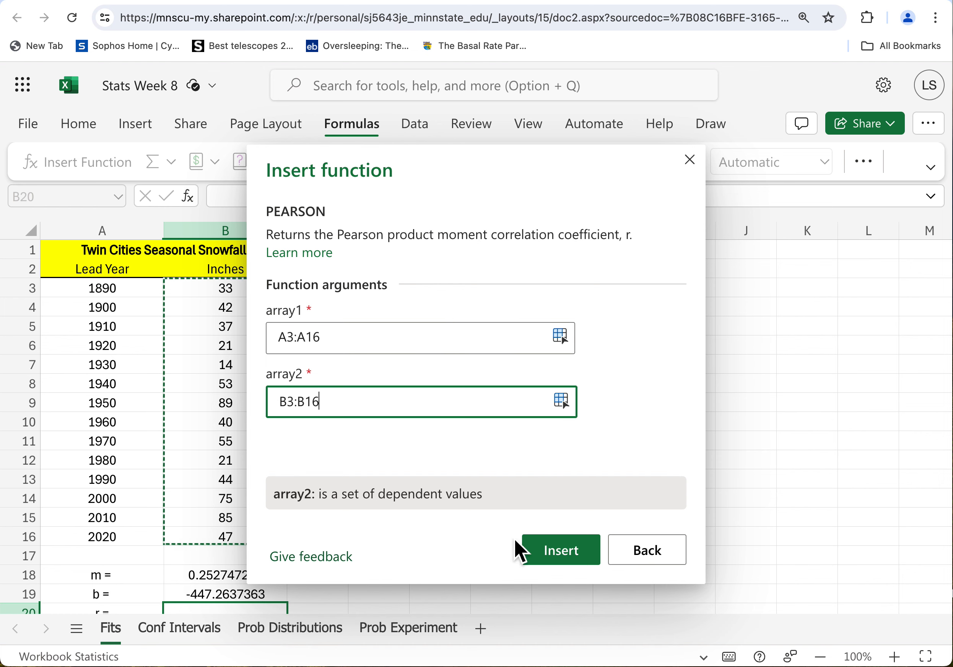
{"action": "left_click", "coordinate": [563, 560]}
- Open the cell formatting options for the correlation coefficient in B20
{"action": "scroll", "coordinate": [388, 471], "scroll_direction": "down", "scroll_amount": 2}
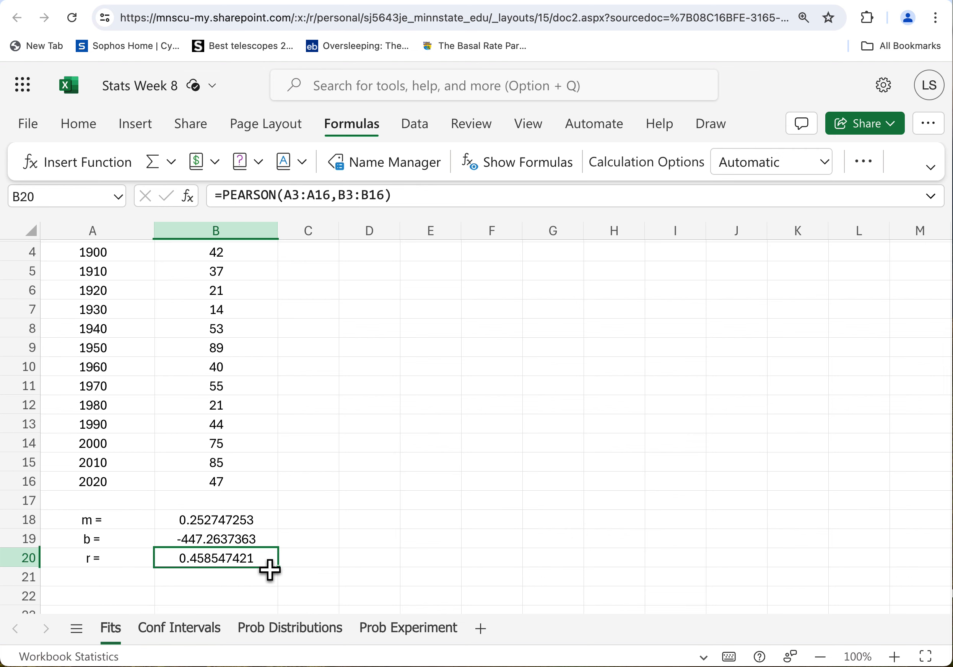
{"action": "scroll", "coordinate": [268, 568], "scroll_direction": "up", "scroll_amount": 1}
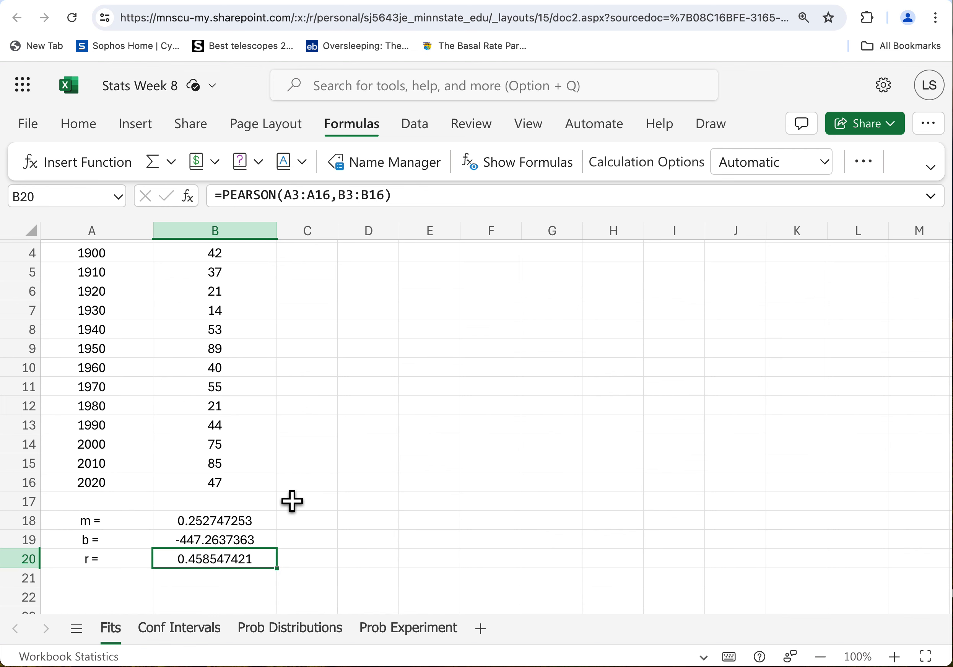
{"action": "right_click", "coordinate": [253, 565]}
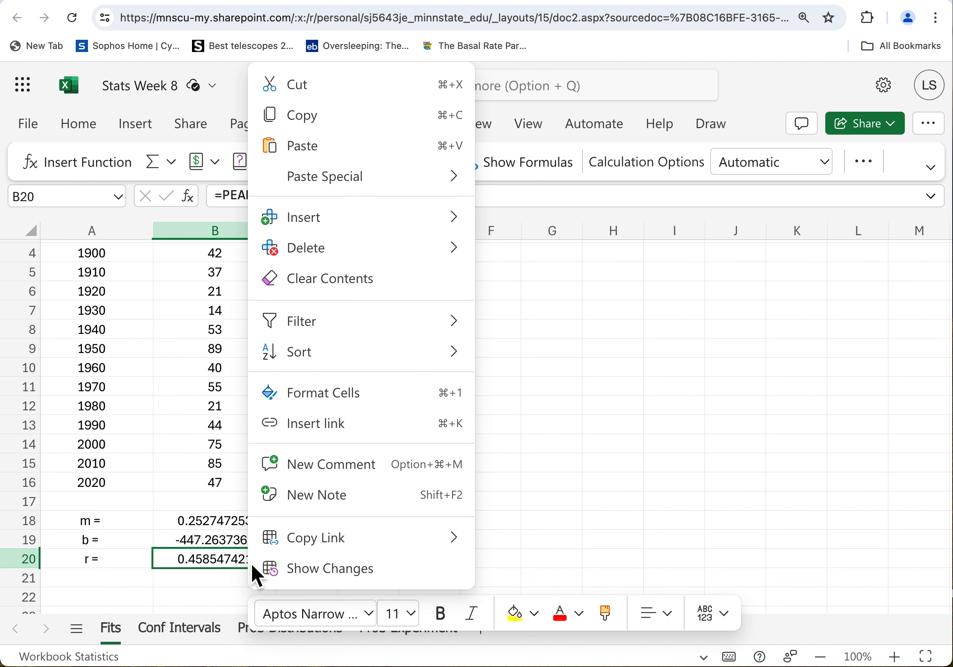
{"action": "left_click", "coordinate": [331, 397]}
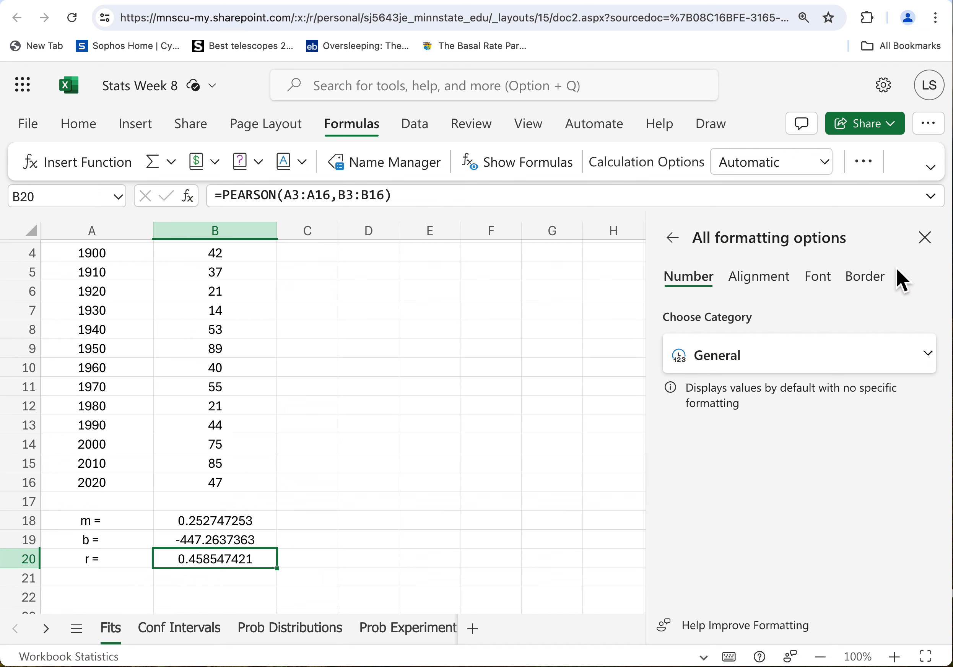
{"action": "left_click", "coordinate": [305, 411]}
{"action": "left_click", "coordinate": [245, 558]}
{"action": "left_click", "coordinate": [75, 126]}
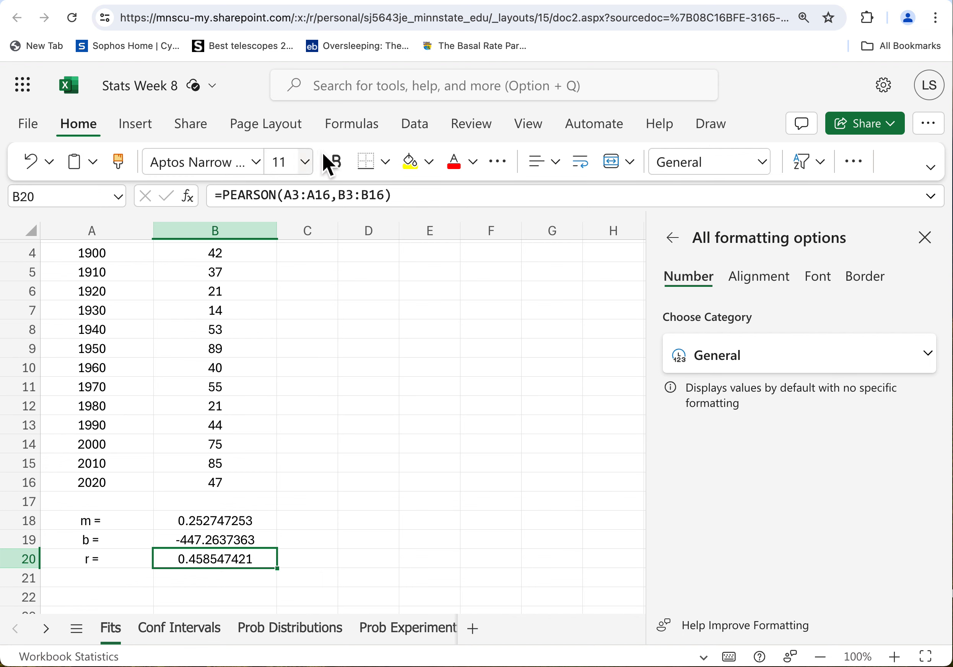
{"action": "left_click", "coordinate": [858, 168]}
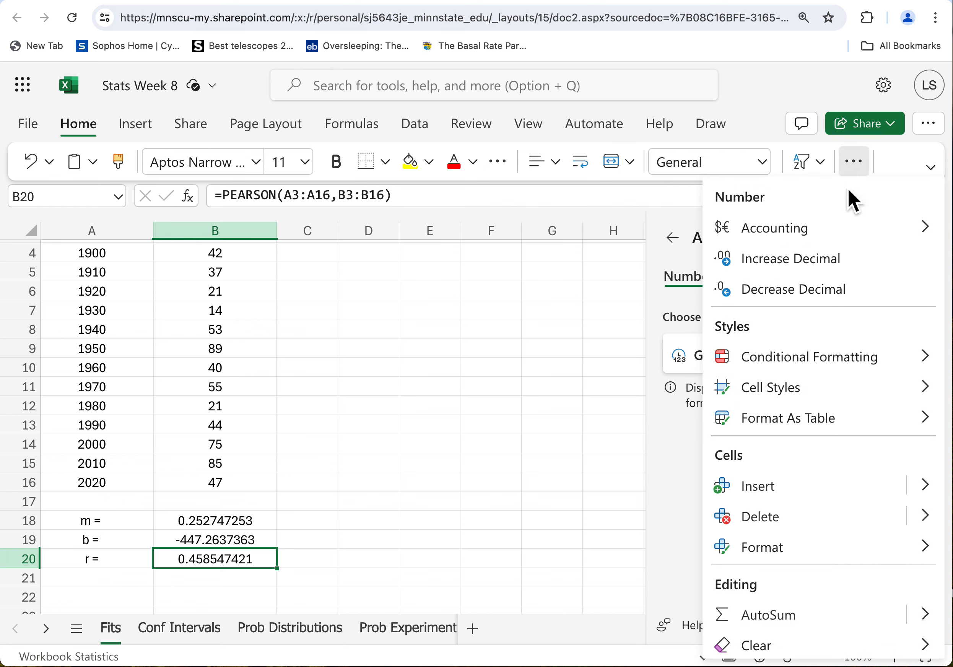
{"action": "scroll", "coordinate": [836, 291], "scroll_direction": "down", "scroll_amount": 3}
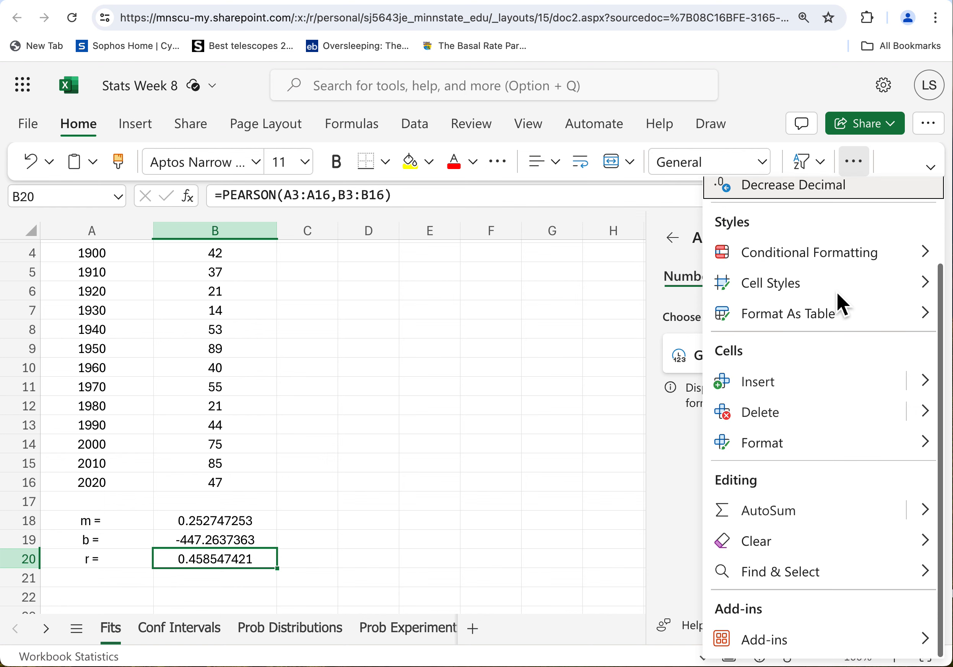
{"action": "scroll", "coordinate": [837, 295], "scroll_direction": "up", "scroll_amount": 3}
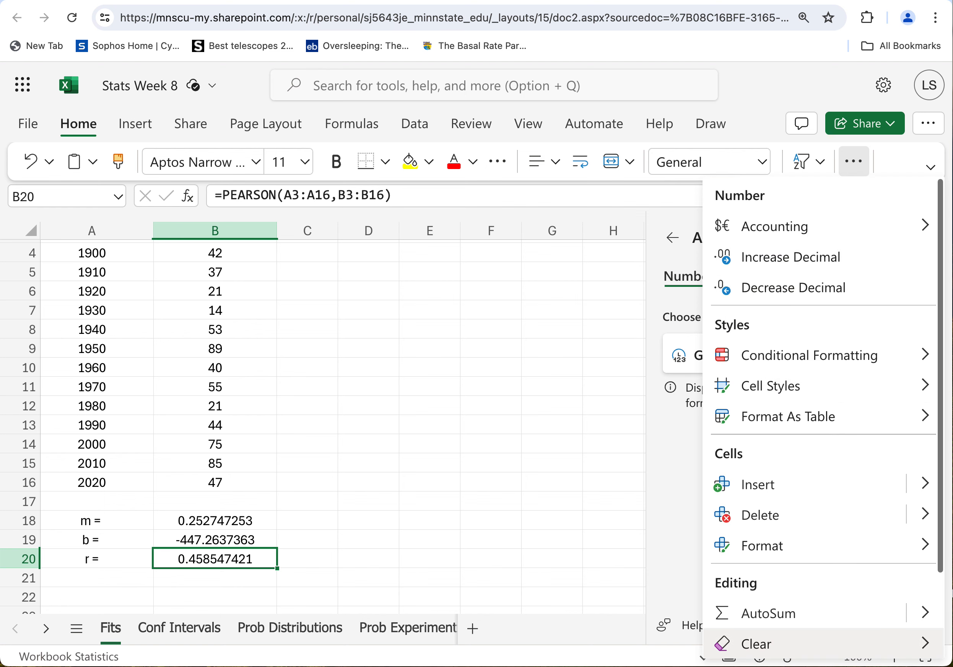
{"action": "left_click", "coordinate": [756, 644]}
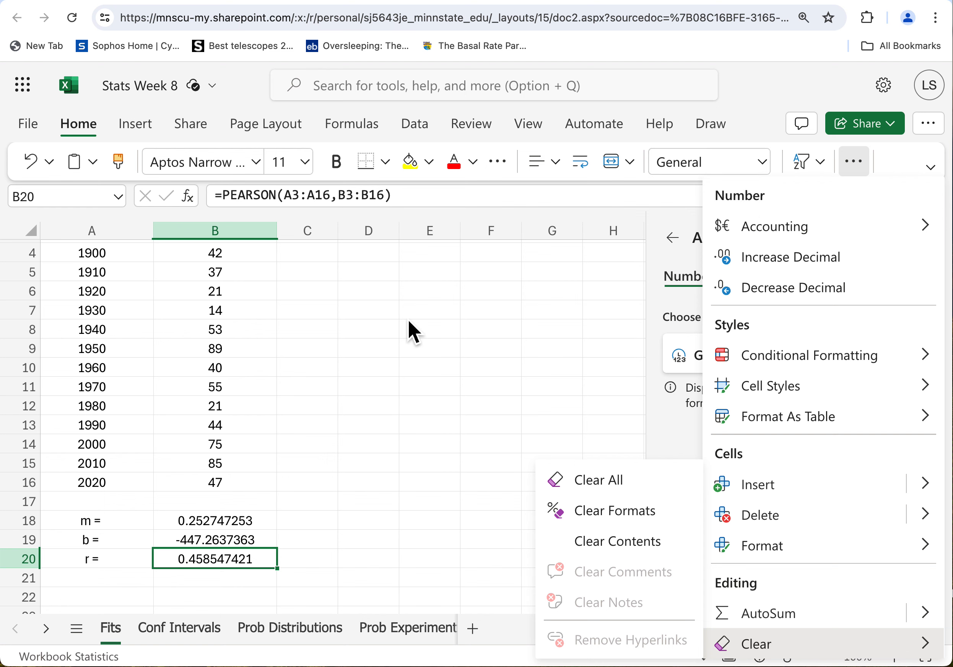
{"action": "key", "text": "Escape"}
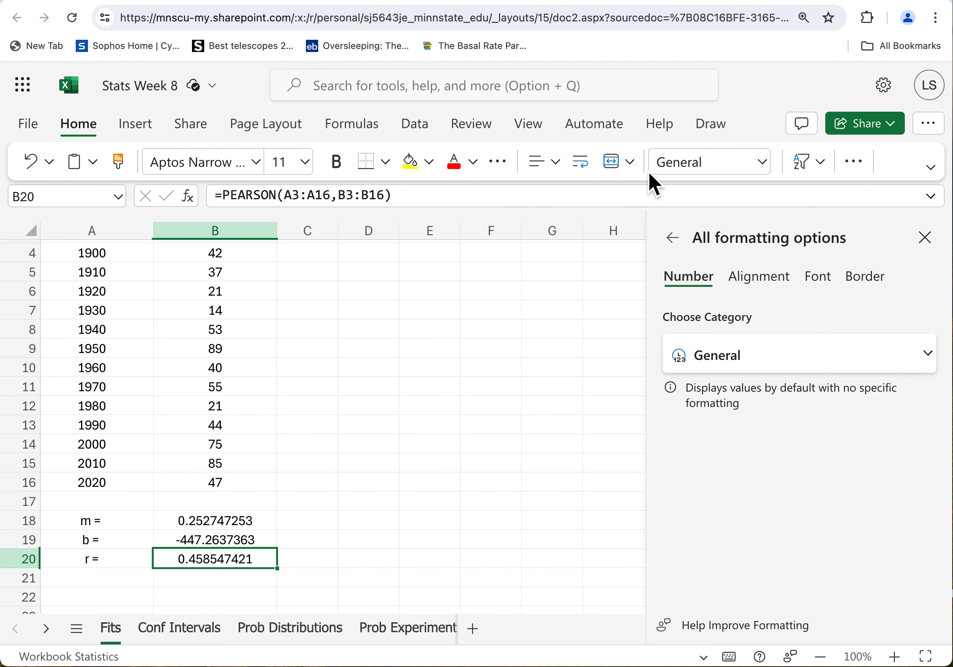
- Format the r value in B20 as a number with 3 decimal places
{"action": "left_click", "coordinate": [853, 162]}
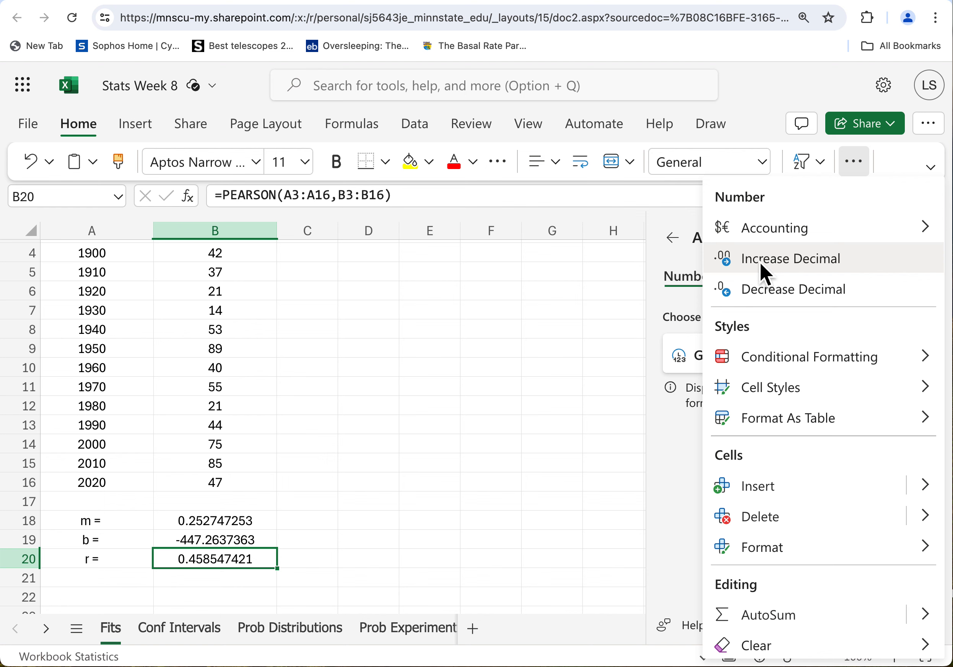
{"action": "left_click", "coordinate": [759, 293]}
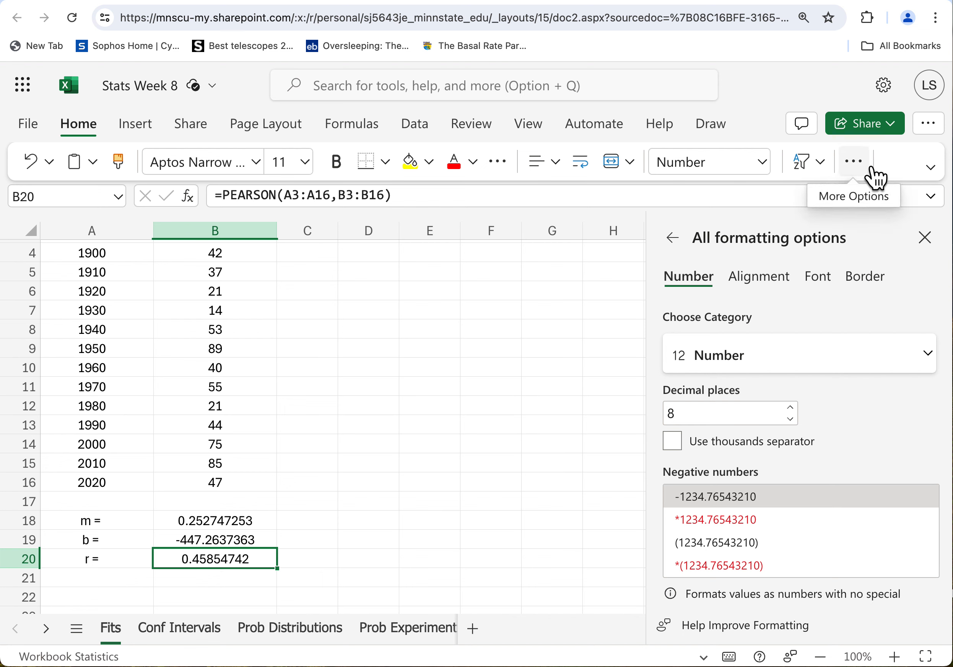
{"action": "scroll", "coordinate": [758, 480], "scroll_direction": "down", "scroll_amount": 1}
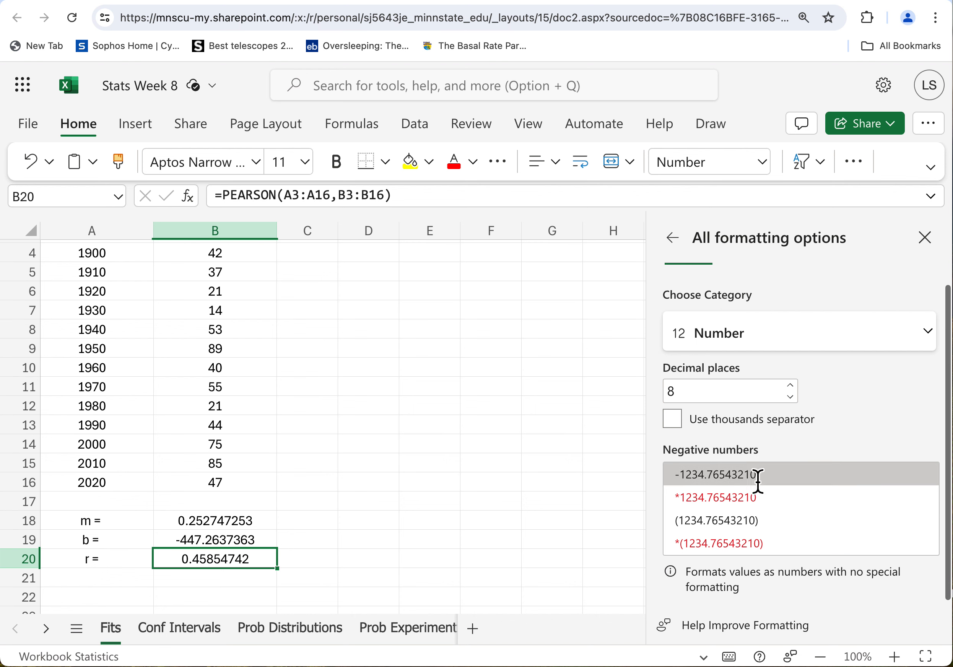
{"action": "left_click", "coordinate": [745, 398]}
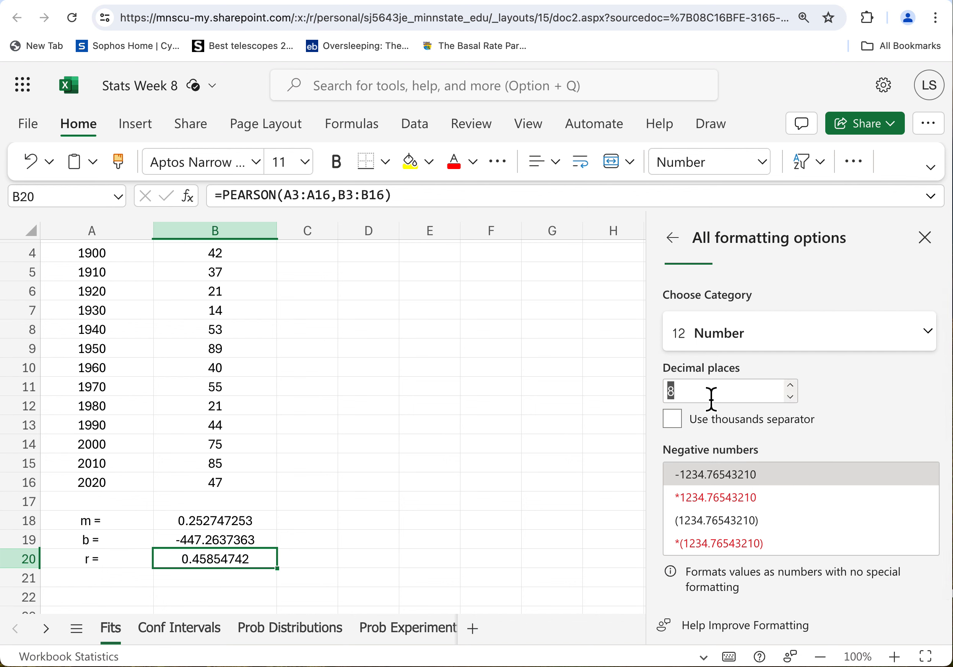
{"action": "type", "text": "3"}
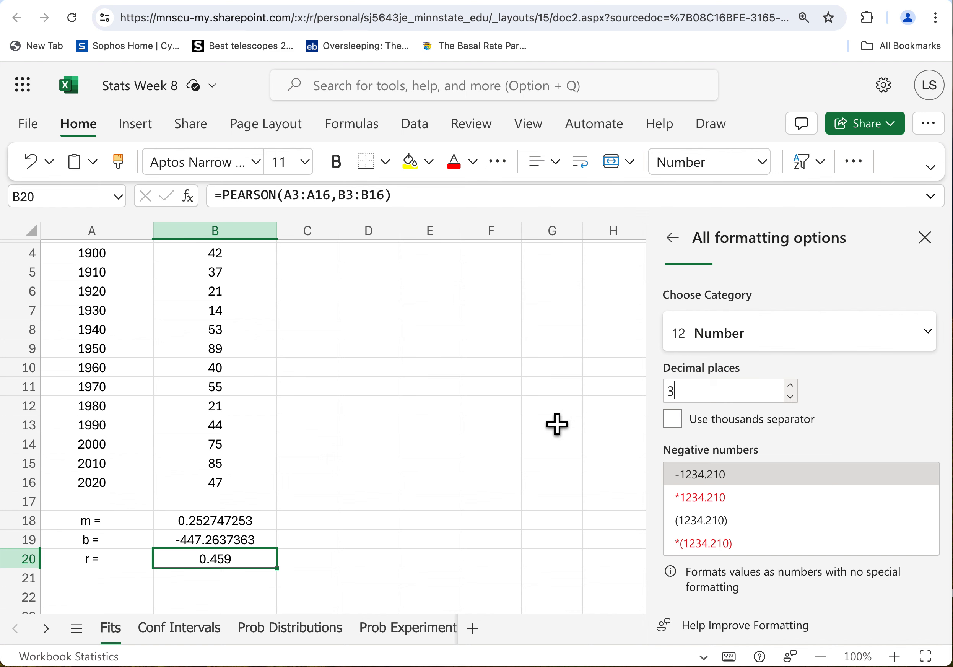
{"action": "left_click", "coordinate": [510, 446]}
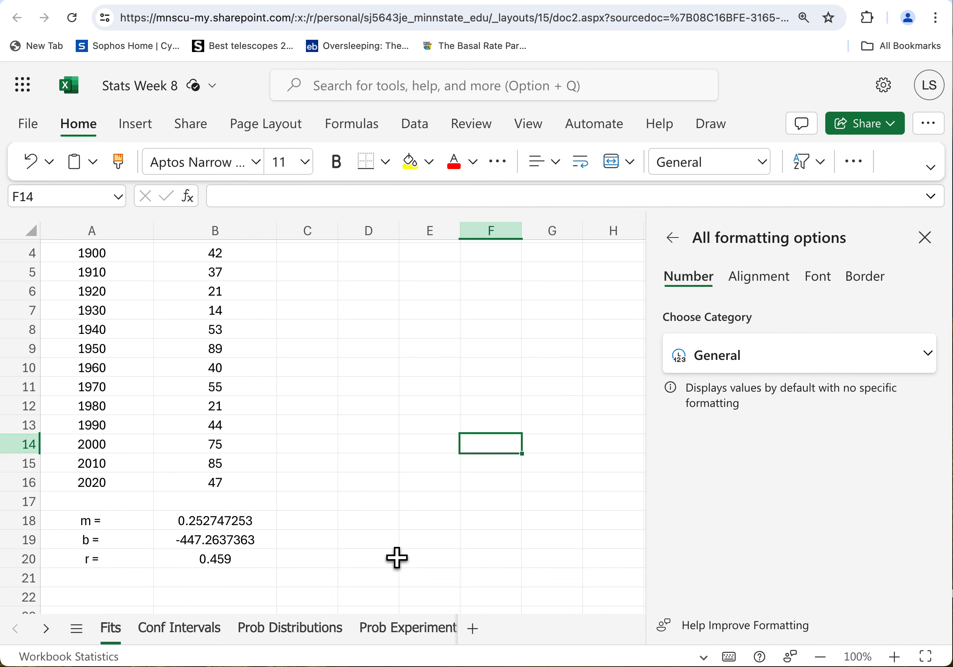
- Enter the question "Q: is this significant?" in cell C20 beside the r value
{"action": "left_click", "coordinate": [335, 564]}
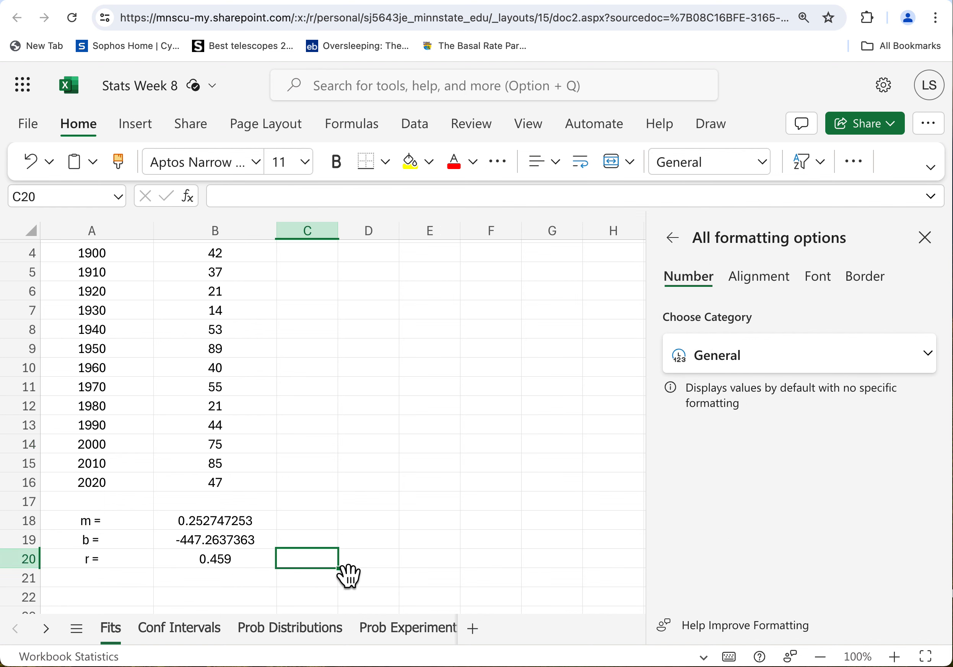
{"action": "type", "text": "Q: is this sign"}
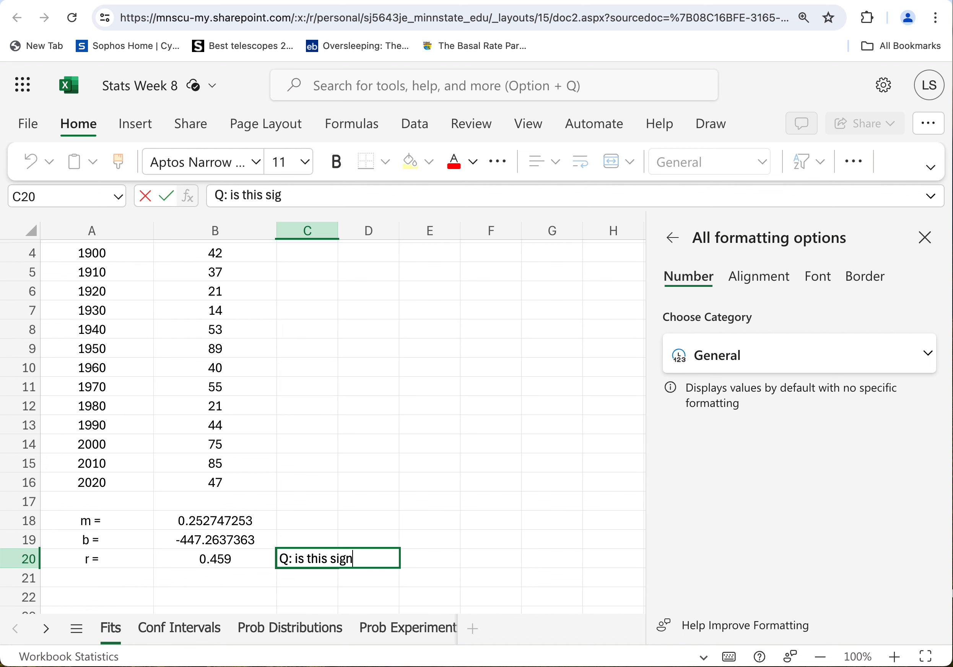
{"action": "type", "text": "ificant"}
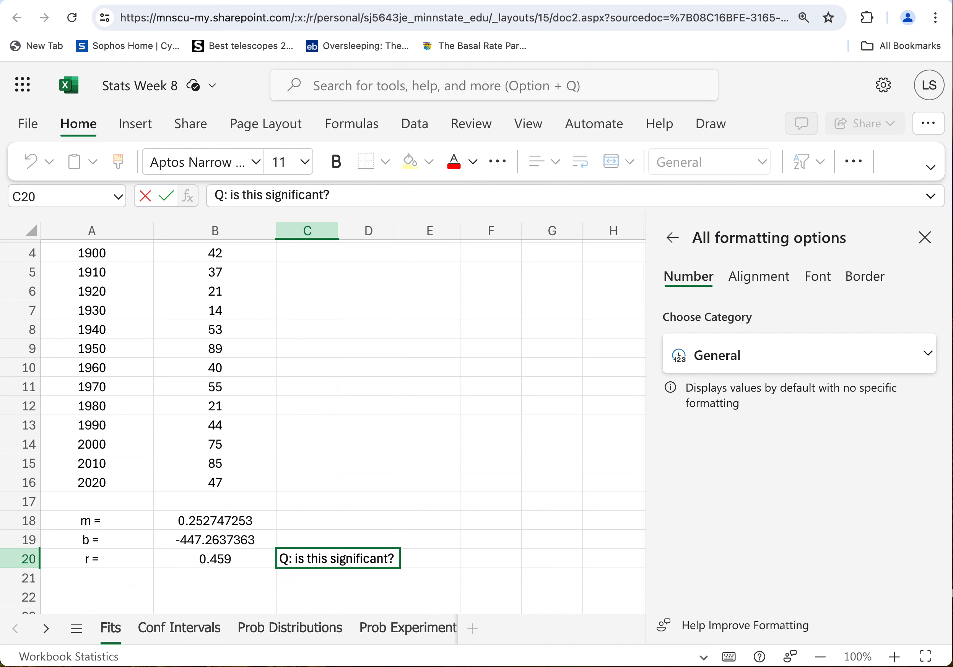
{"action": "type", "text": "?"}
{"action": "key", "text": "Return"}
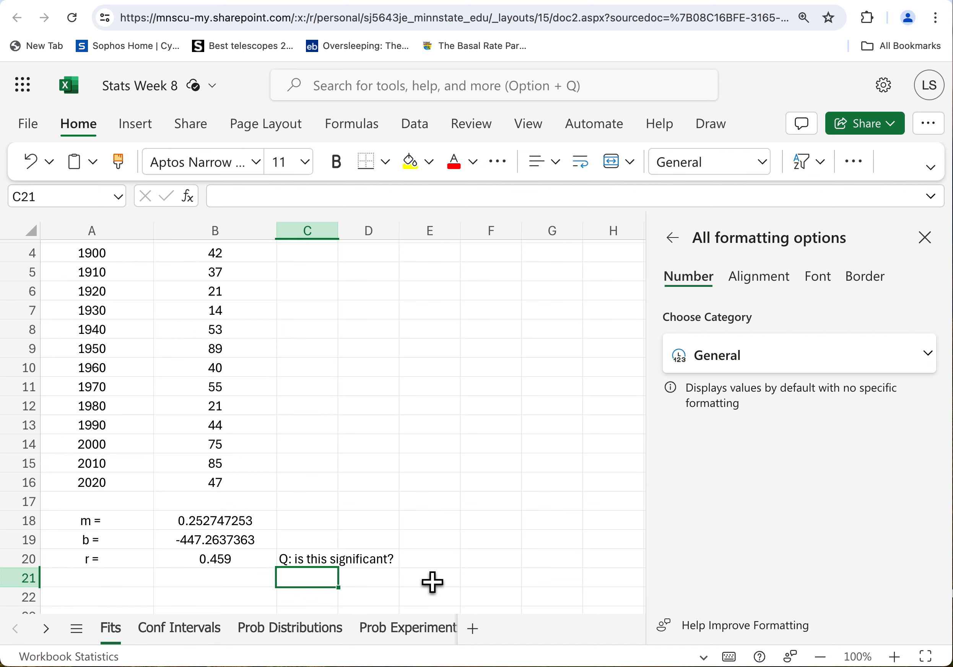
- Enter the significance criterion "at .05 level, n = 14, need 0.532" in cell C21
{"action": "type", "text": "at"}
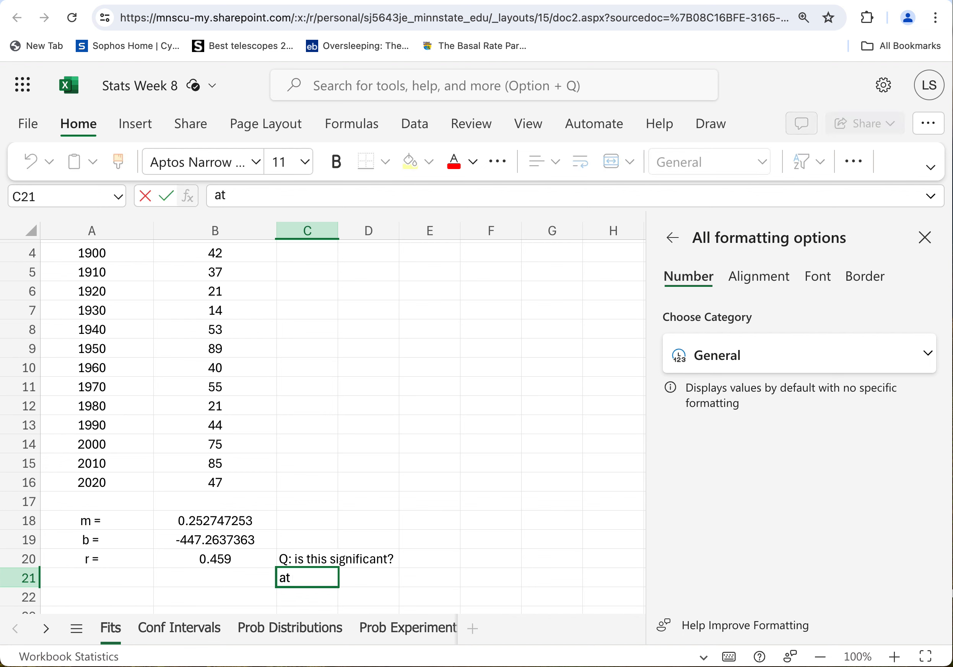
{"action": "type", "text": " .05 level, n ="}
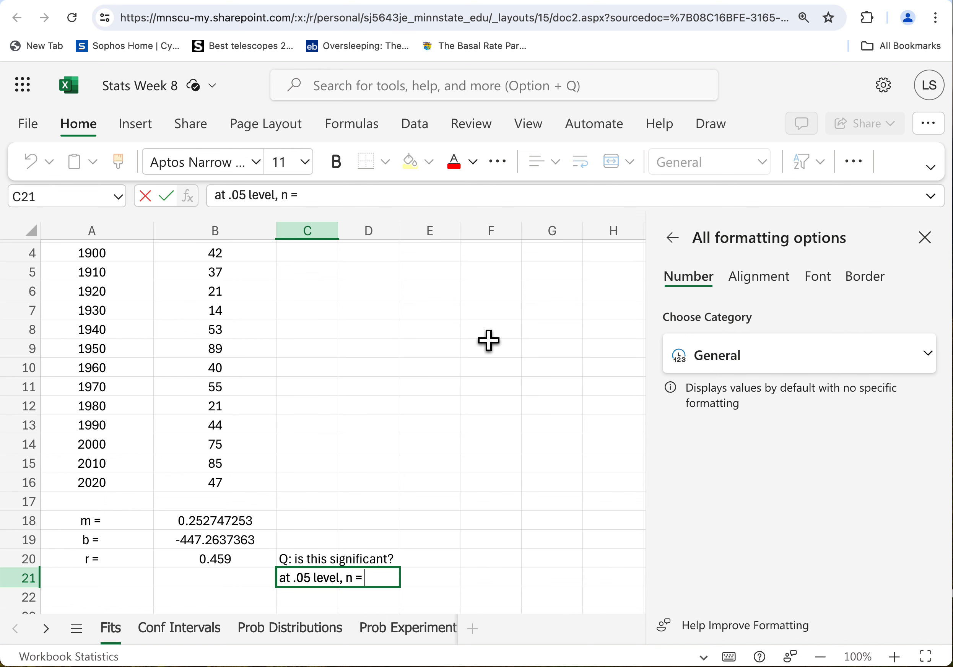
{"action": "scroll", "coordinate": [156, 280], "scroll_direction": "up", "scroll_amount": 2}
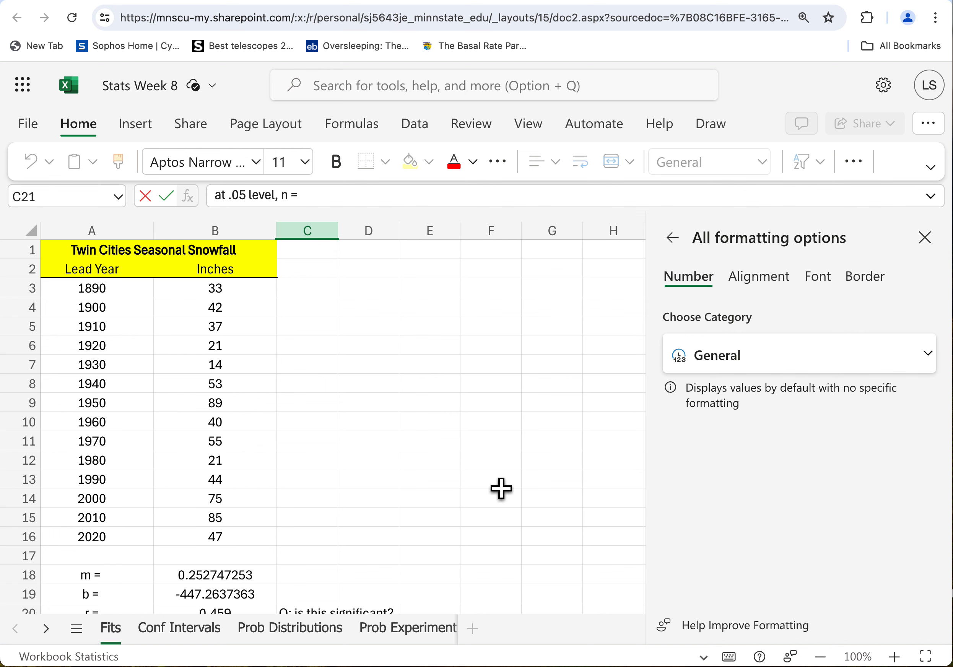
{"action": "scroll", "coordinate": [501, 485], "scroll_direction": "down", "scroll_amount": 3}
{"action": "type", "text": "14,"}
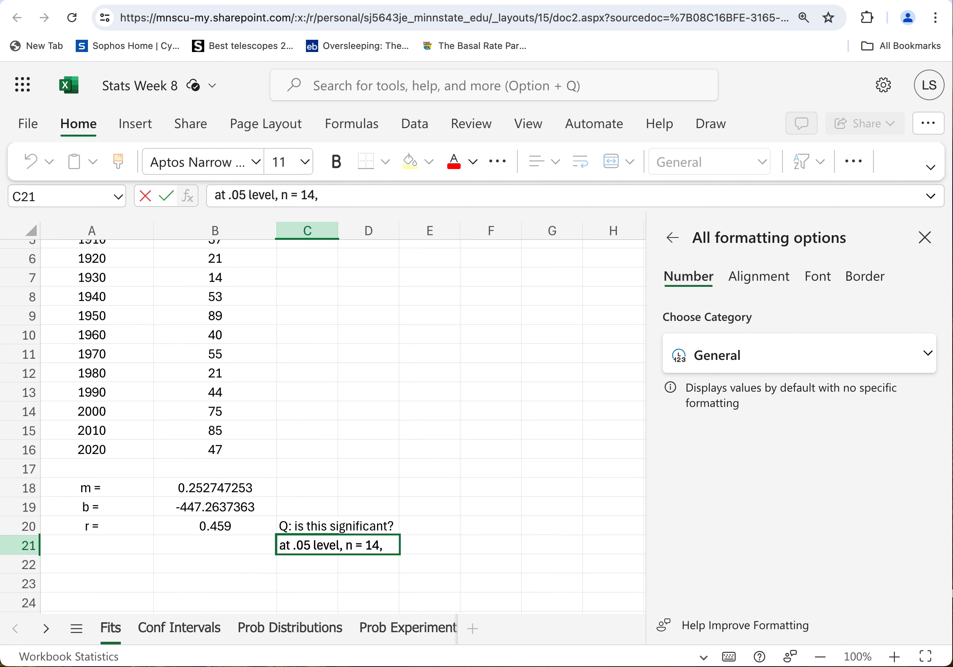
{"action": "type", "text": "eed"}
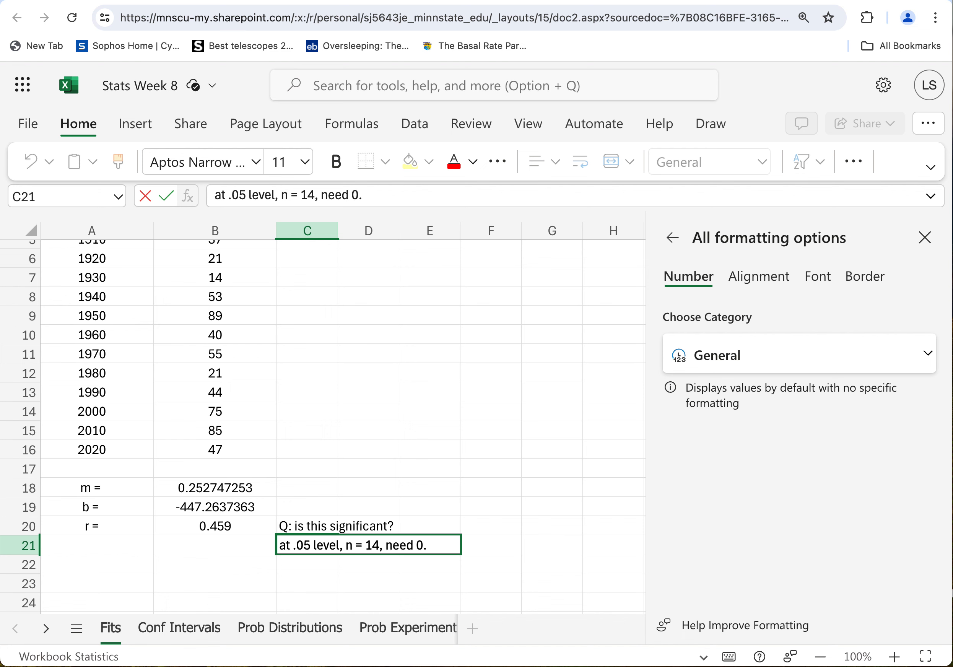
{"action": "type", "text": "0.532"}
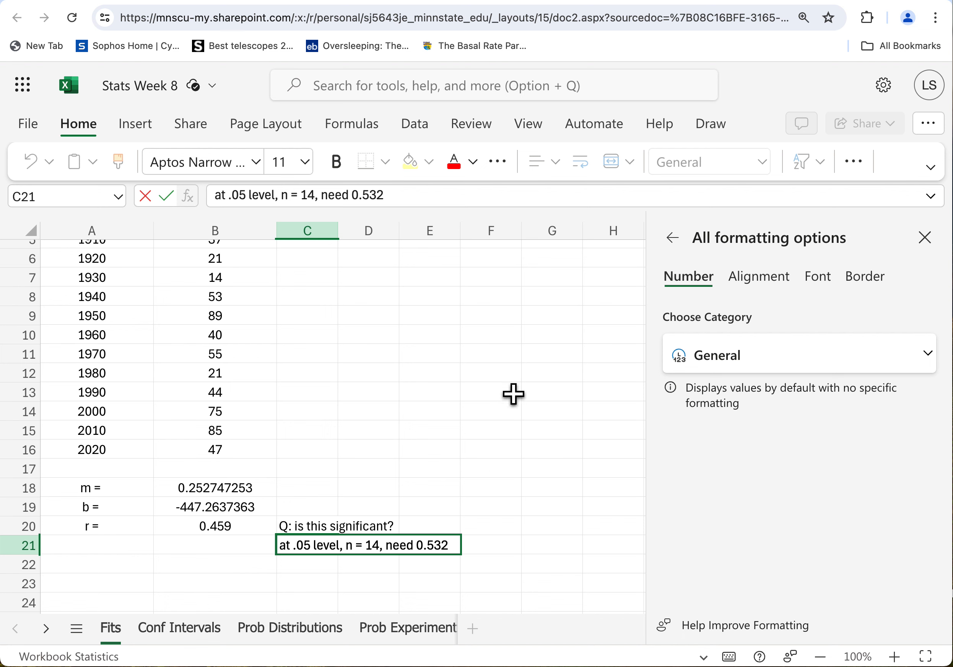
{"action": "left_click", "coordinate": [500, 414]}
- Enter the conclusion "A line is lousy" in cell C22 under the significance criterion
{"action": "left_click", "coordinate": [218, 530]}
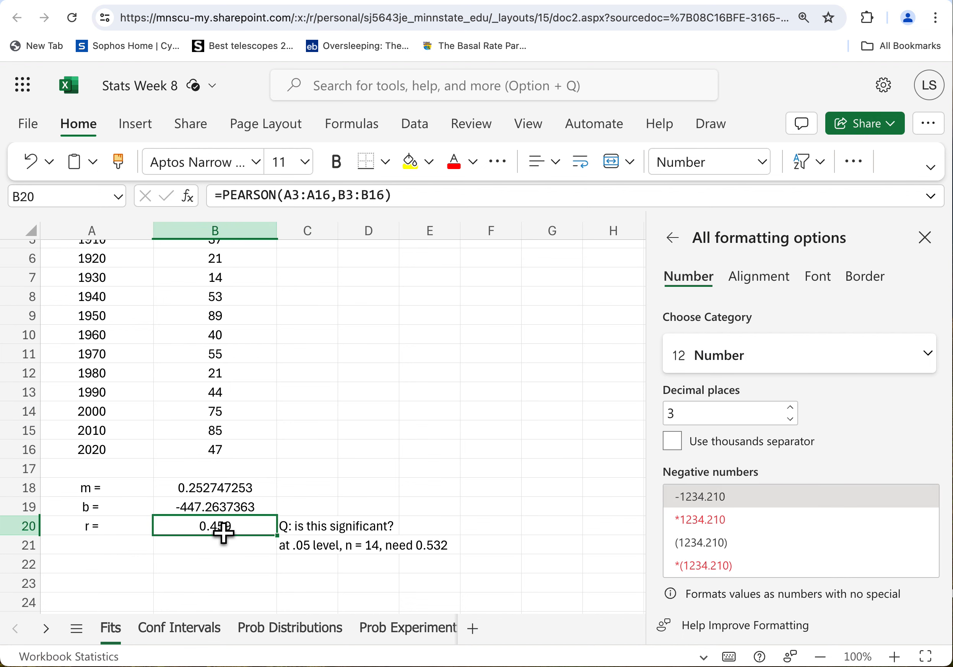
{"action": "left_click", "coordinate": [332, 576]}
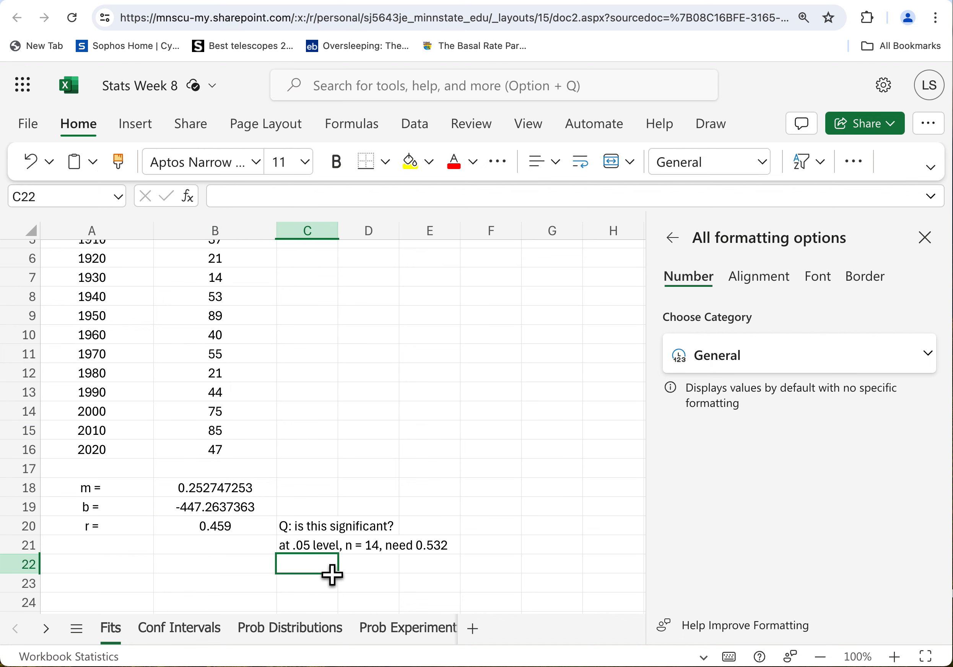
{"action": "type", "text": "A line is oo"}
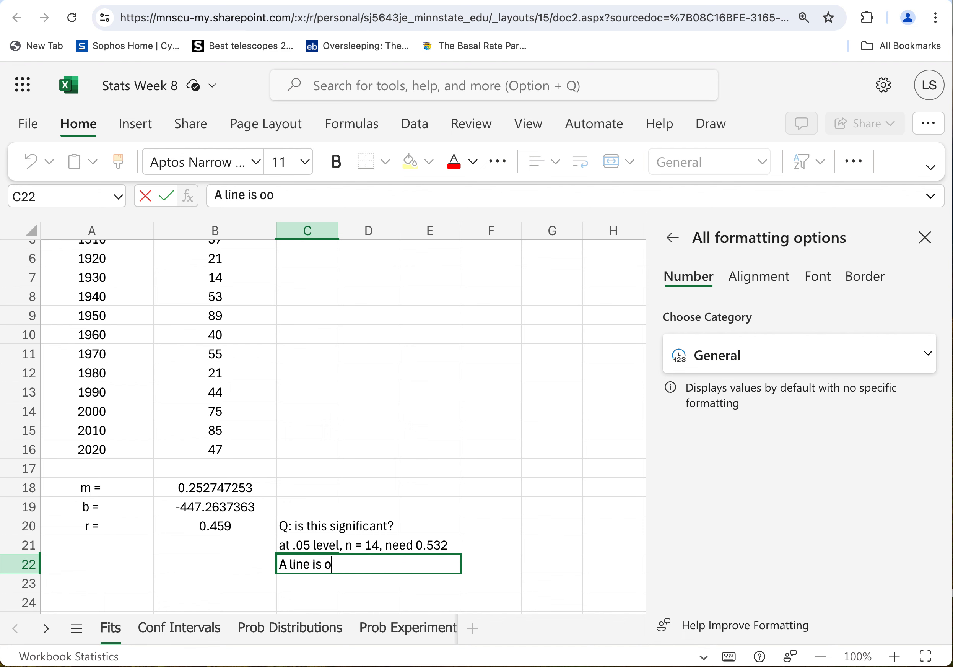
{"action": "key", "text": "BackSpace"}
{"action": "type", "text": "lousy"}
{"action": "key", "text": "Return"}
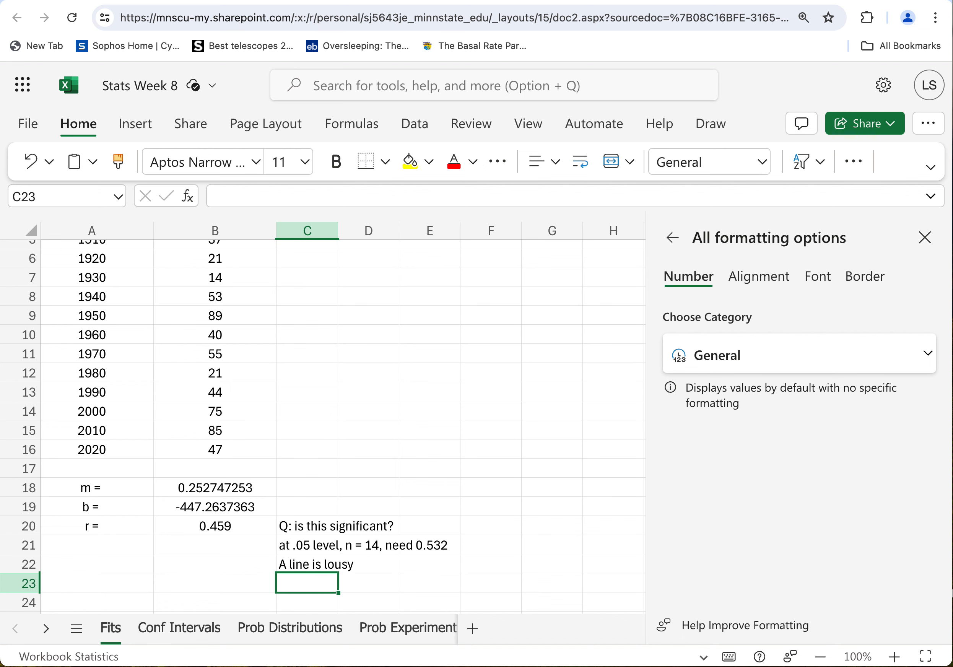
- Enter the note "(there is no statistically significant linear correlation)" in cell C23 under the conclusion
{"action": "type", "text": "(there is not sta"}
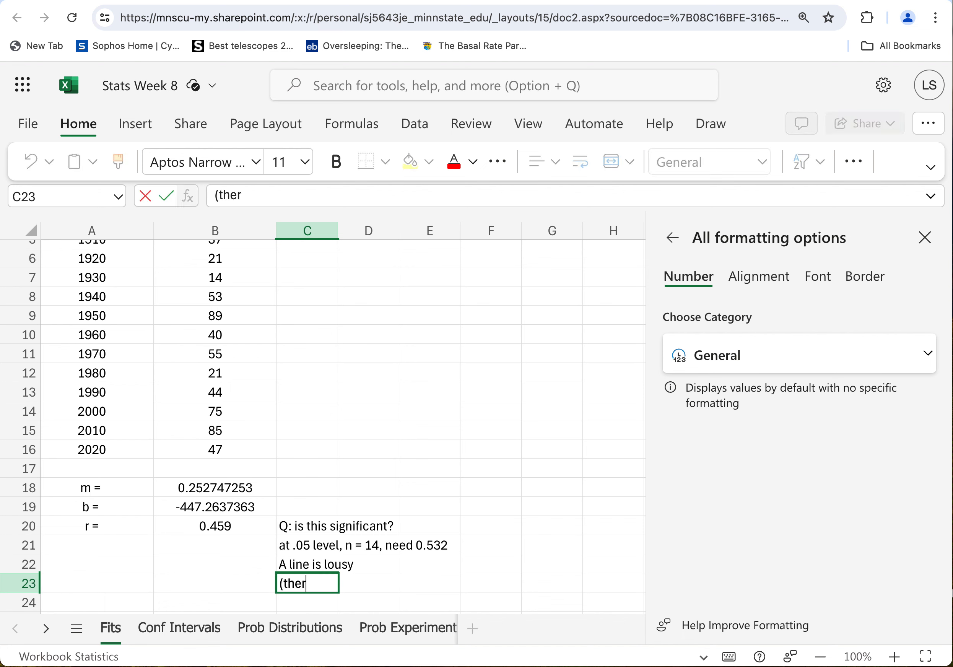
{"action": "key", "text": "BackSpace"}
{"action": "key", "text": "BackSpace"}
{"action": "key", "text": "BackSpace"}
{"action": "key", "text": "BackSpace"}
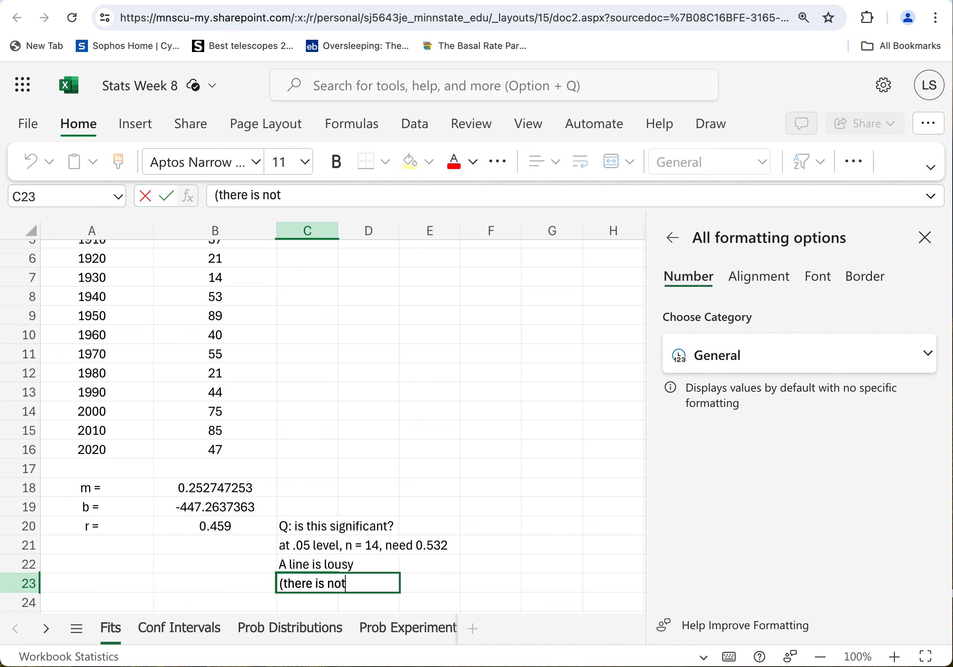
{"action": "type", "text": "atistically si"}
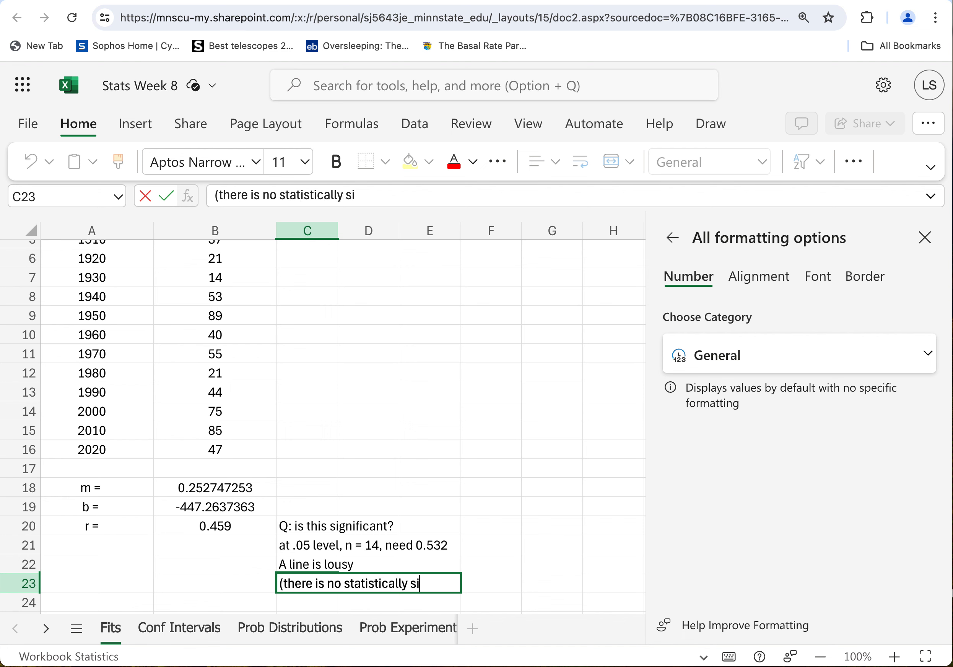
{"action": "type", "text": "gnificant l"}
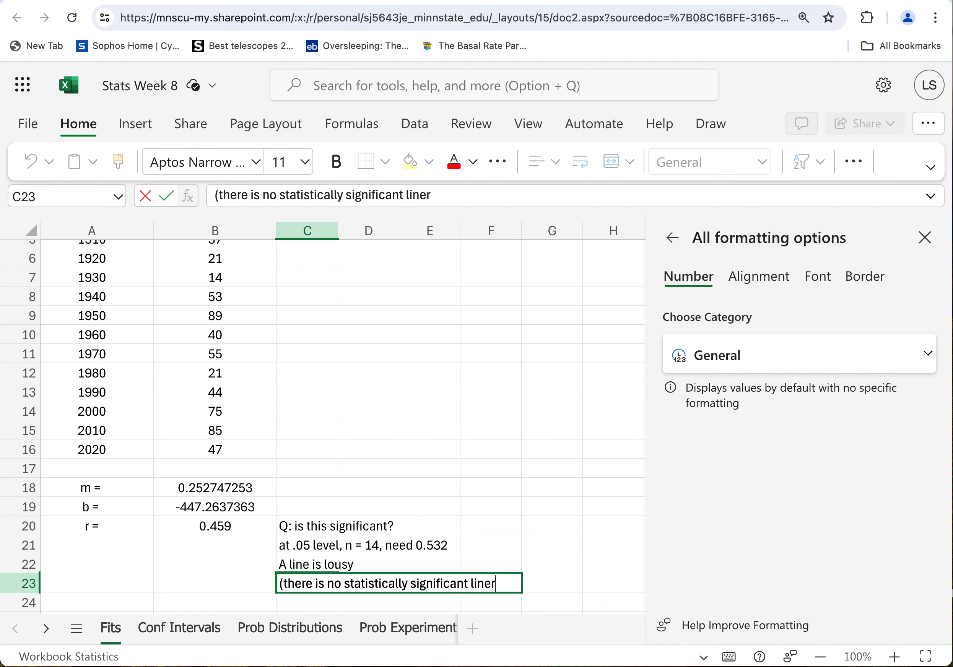
{"action": "type", "text": "inear corre"}
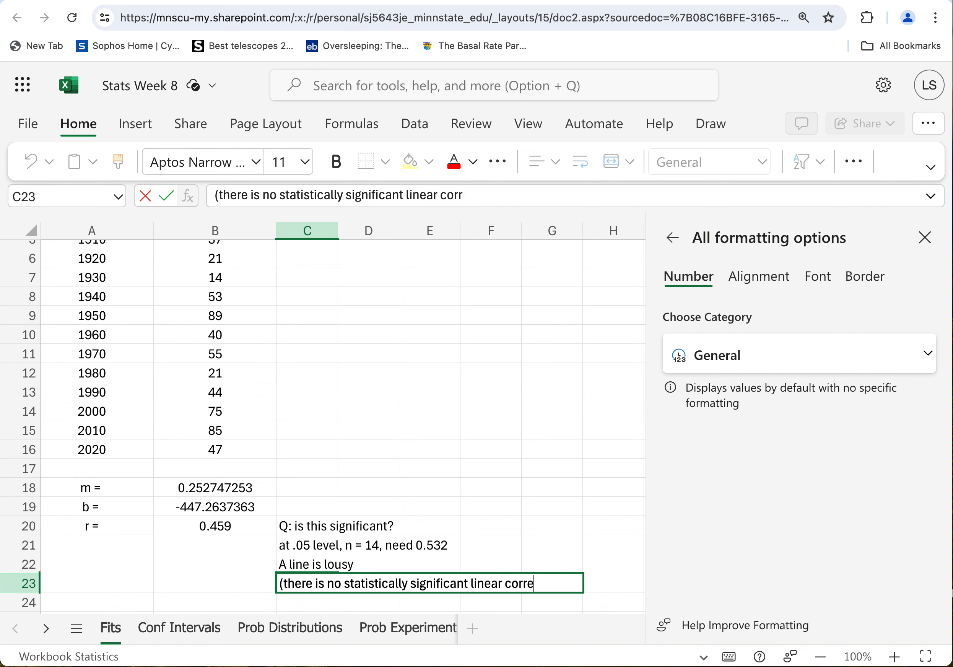
{"action": "type", "text": "lation"}
{"action": "scroll", "coordinate": [298, 586], "scroll_direction": "up", "scroll_amount": 2}
{"action": "scroll", "coordinate": [298, 581], "scroll_direction": "down", "scroll_amount": 2}
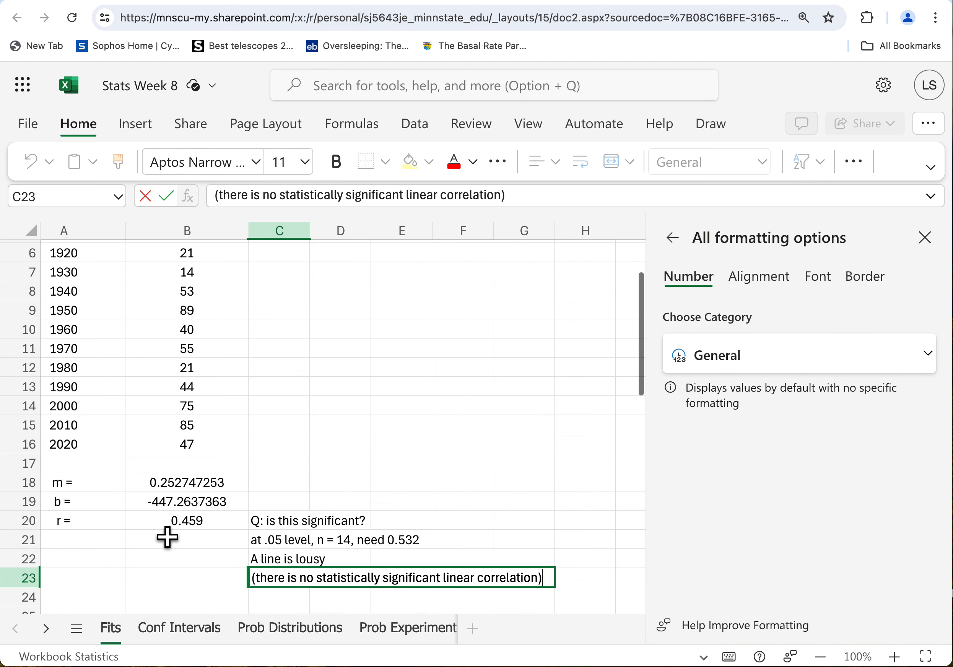
{"action": "scroll", "coordinate": [212, 533], "scroll_direction": "left", "scroll_amount": 2}
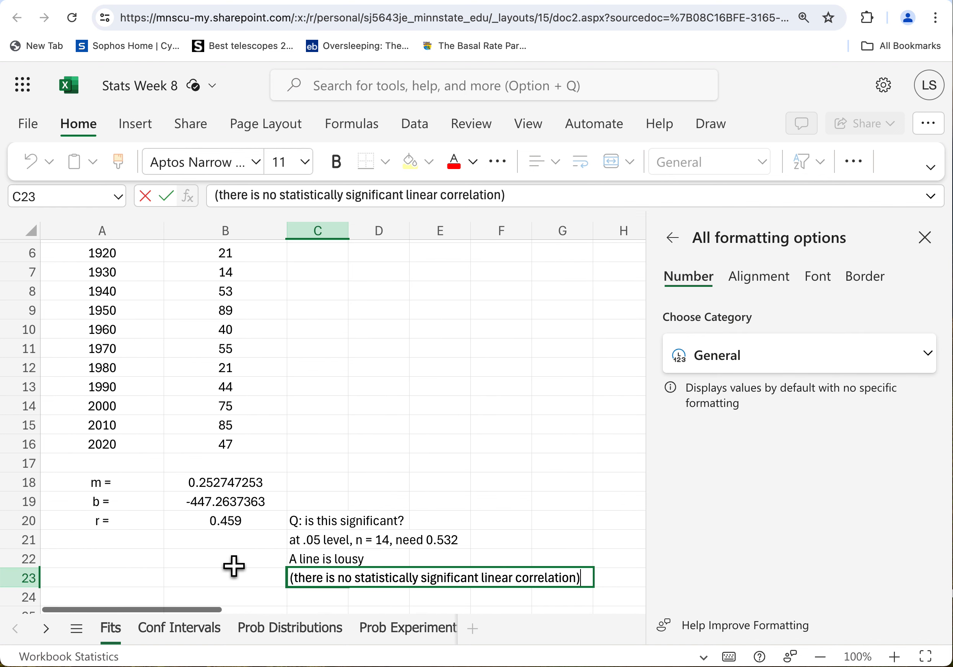
{"action": "left_click", "coordinate": [234, 566]}
{"action": "scroll", "coordinate": [264, 318], "scroll_direction": "up", "scroll_amount": 3}
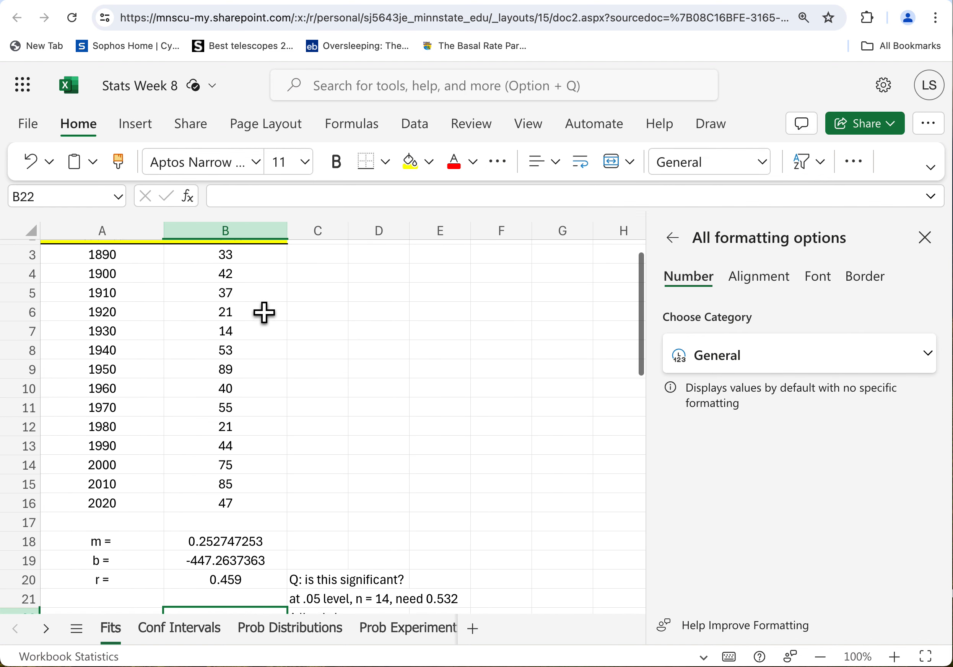
{"action": "scroll", "coordinate": [264, 312], "scroll_direction": "up", "scroll_amount": 1}
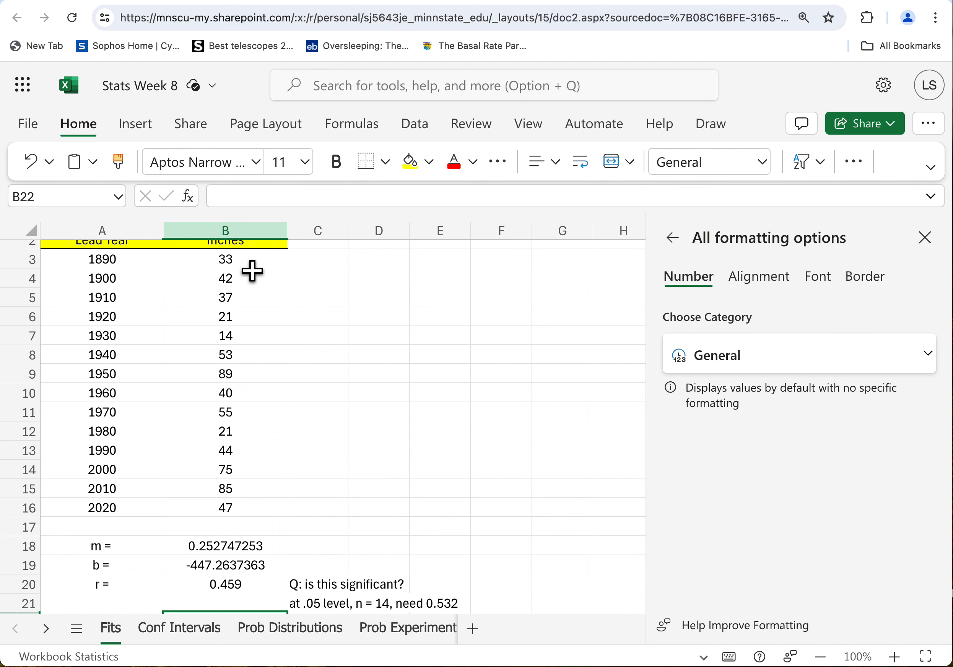
{"action": "left_click", "coordinate": [328, 359]}
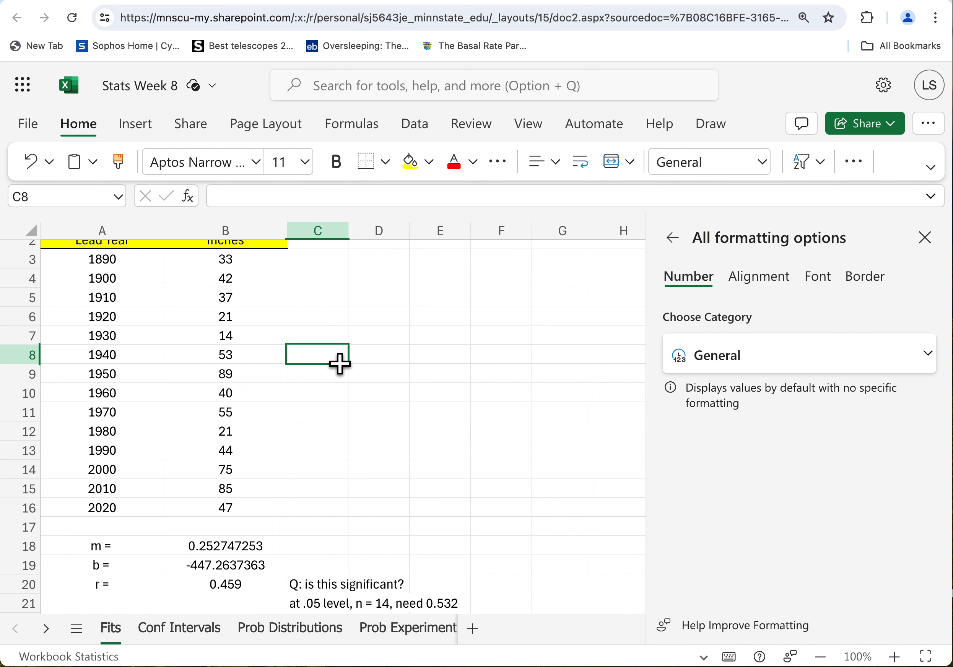
- Enter the fitted line equation "y = 0.253x -447.264" in cell C18 beside the slope value
{"action": "scroll", "coordinate": [338, 423], "scroll_direction": "down", "scroll_amount": 2}
{"action": "scroll", "coordinate": [419, 516], "scroll_direction": "down", "scroll_amount": 5}
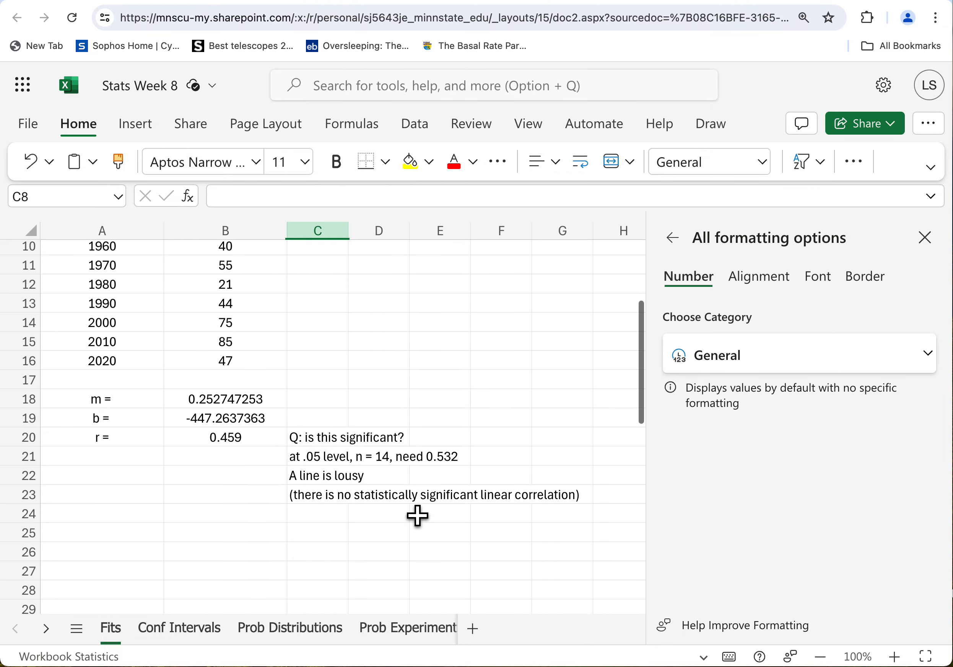
{"action": "left_click", "coordinate": [199, 518]}
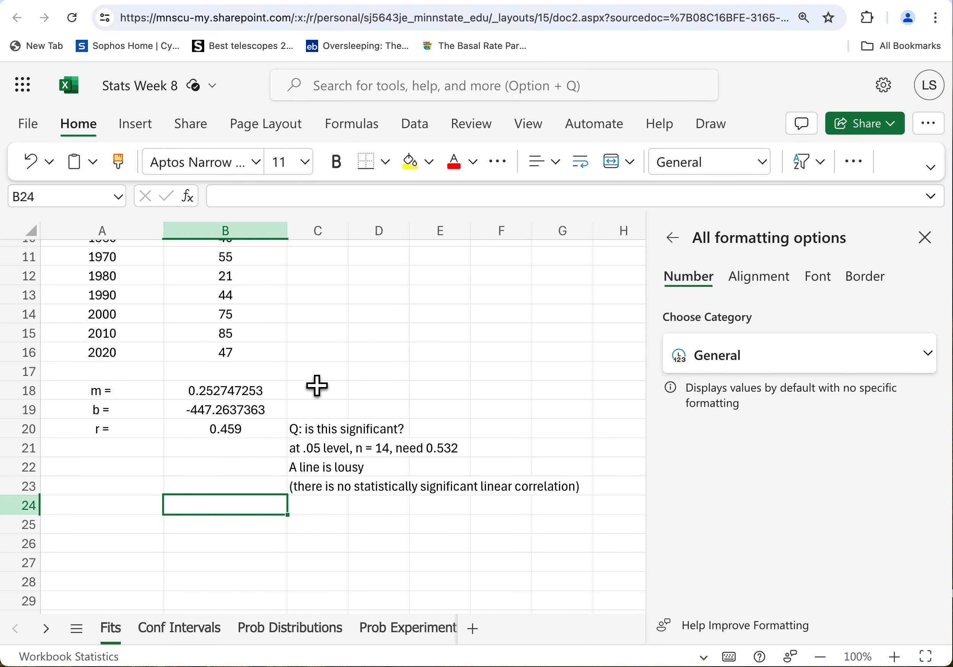
{"action": "left_click", "coordinate": [339, 396]}
{"action": "type", "text": "y = 0.253"}
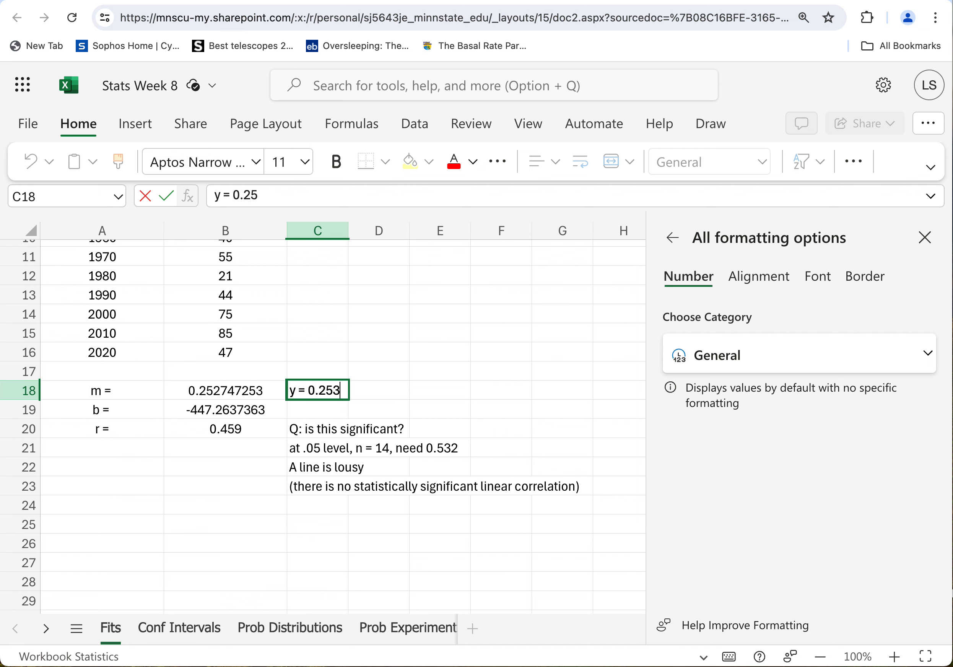
{"action": "type", "text": "x -447.264"}
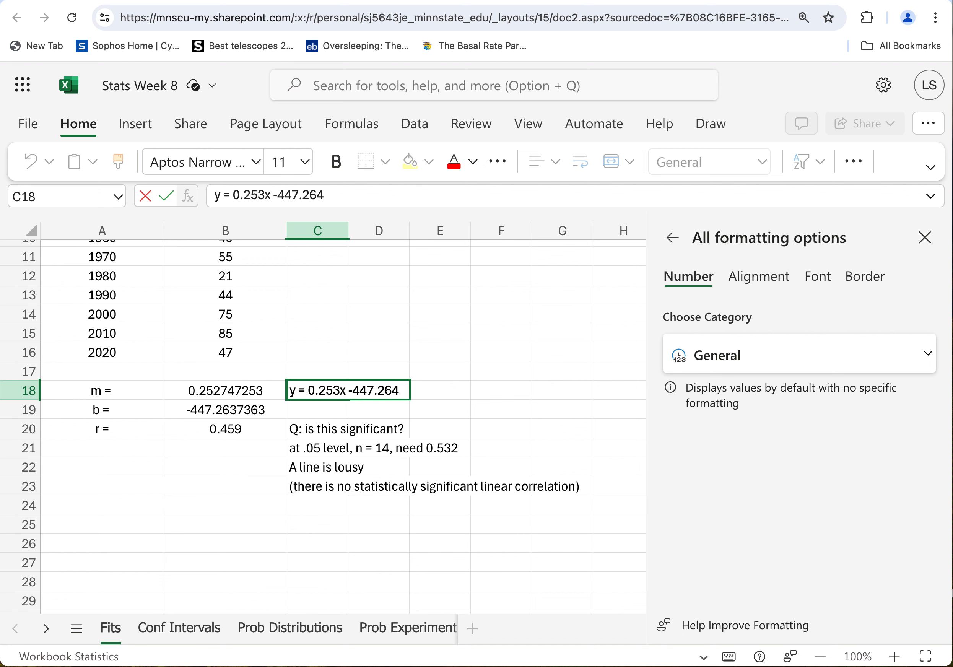
{"action": "left_click", "coordinate": [209, 527]}
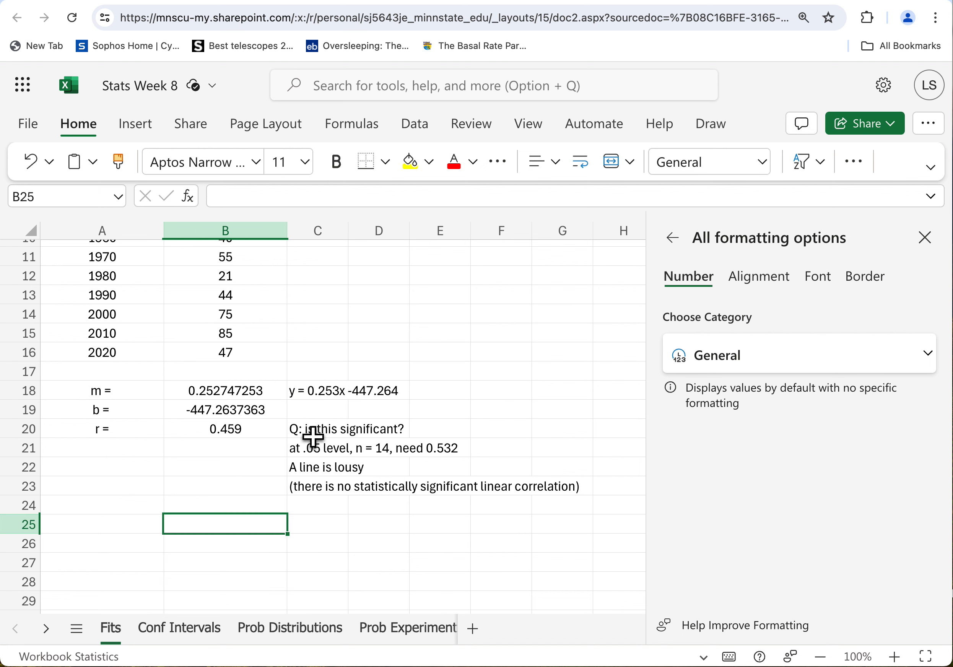
{"action": "left_click", "coordinate": [324, 395]}
{"action": "left_click", "coordinate": [249, 437]}
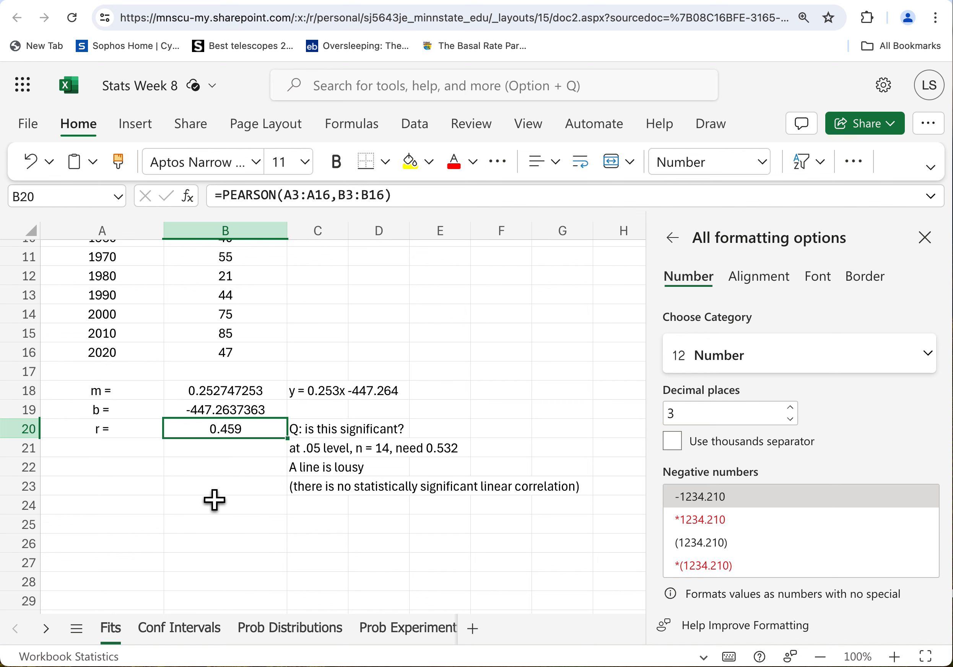
{"action": "scroll", "coordinate": [213, 500], "scroll_direction": "up", "scroll_amount": 4}
{"action": "scroll", "coordinate": [214, 500], "scroll_direction": "up", "scroll_amount": 1}
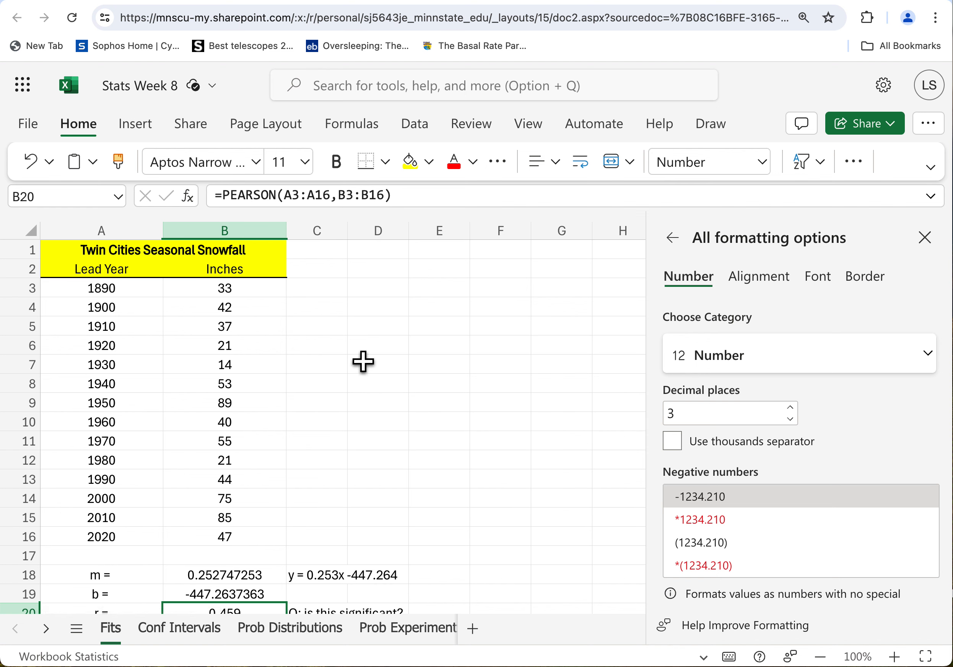
{"action": "left_click", "coordinate": [425, 339]}
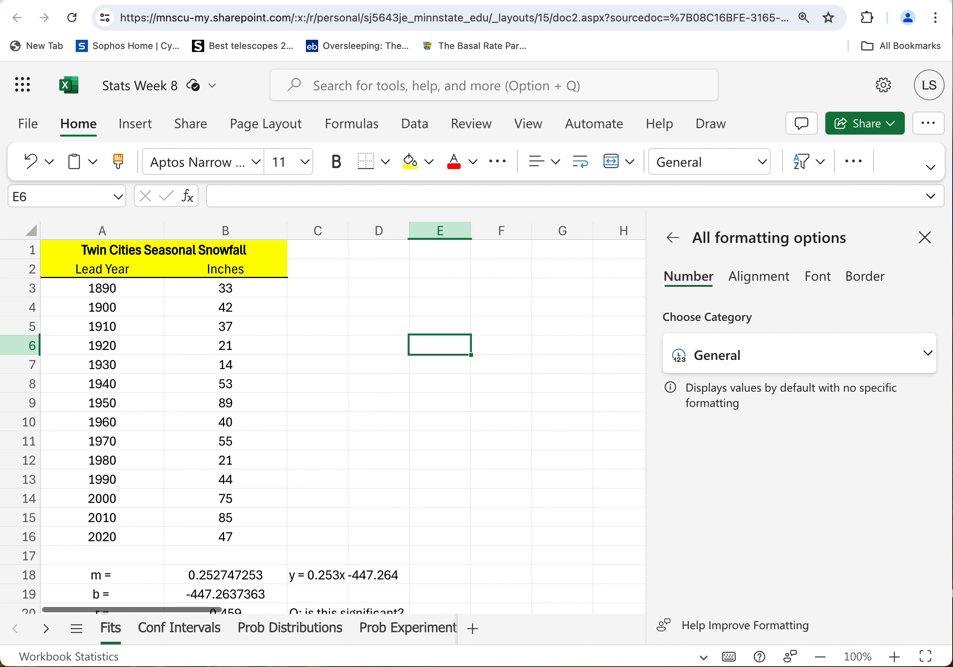
{"action": "left_click_drag", "start_coordinate": [102, 288], "coordinate": [226, 498]}
{"action": "left_click", "coordinate": [379, 479]}
{"action": "left_click_drag", "start_coordinate": [102, 269], "coordinate": [226, 518]}
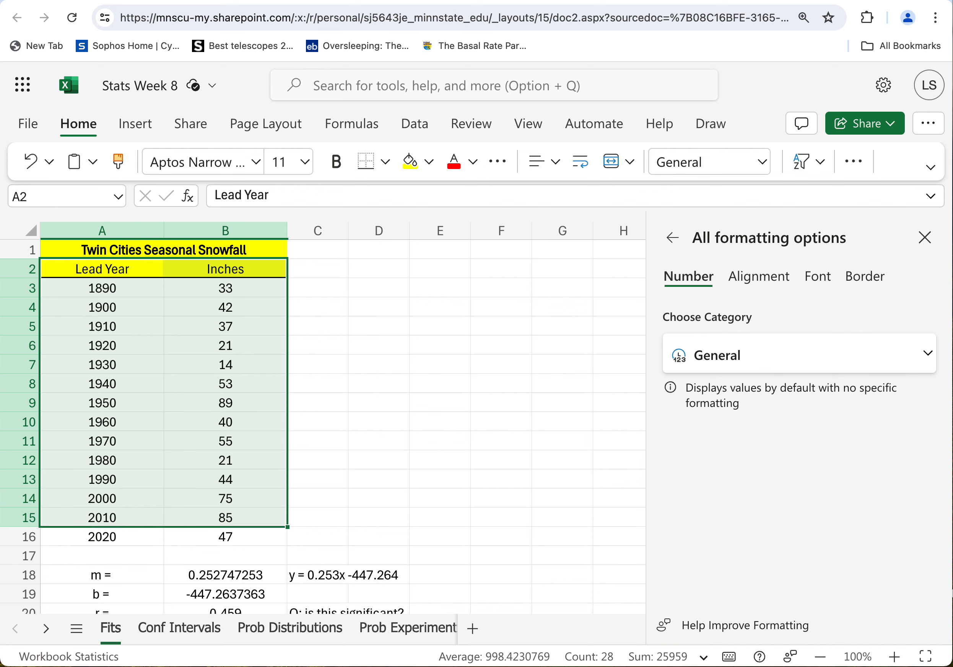
{"action": "left_click", "coordinate": [501, 402]}
- Insert a scatter chart from the snowfall table, including its title and headers, in A1:B16
{"action": "left_click_drag", "start_coordinate": [126, 249], "coordinate": [226, 537]}
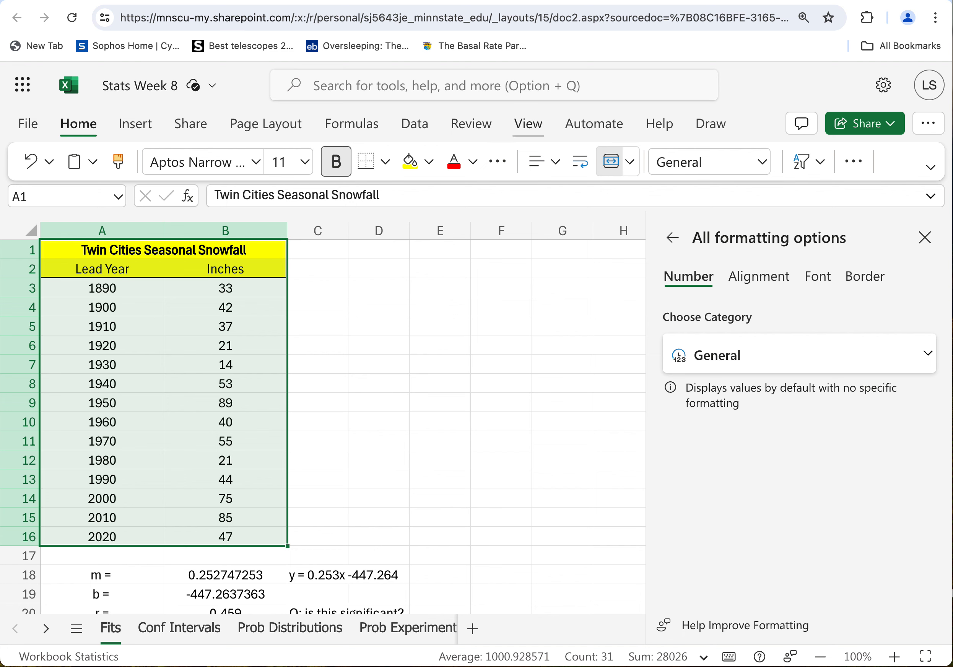
{"action": "left_click", "coordinate": [135, 124]}
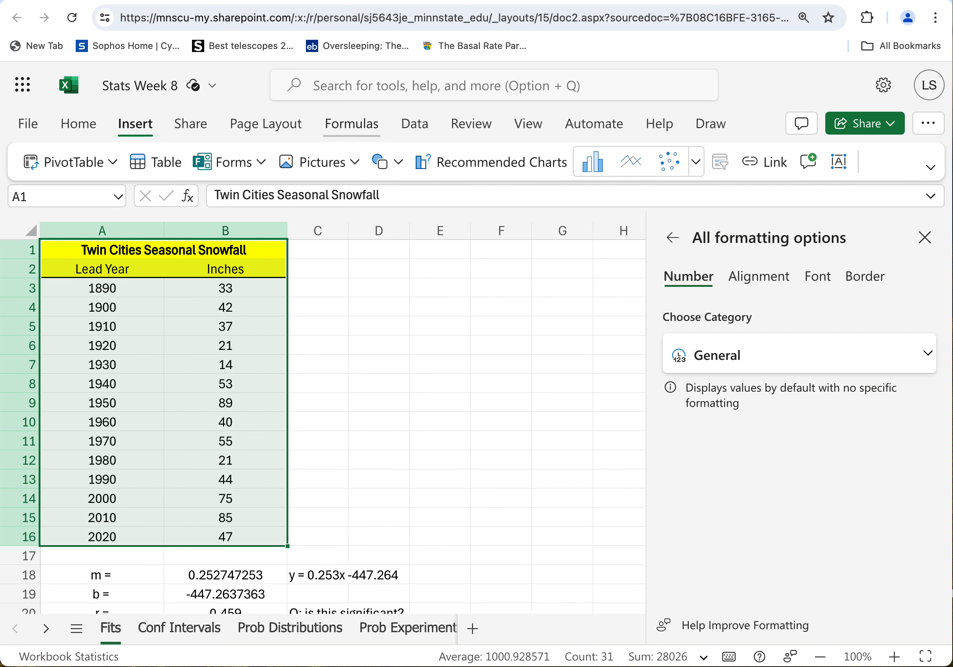
{"action": "left_click", "coordinate": [669, 161]}
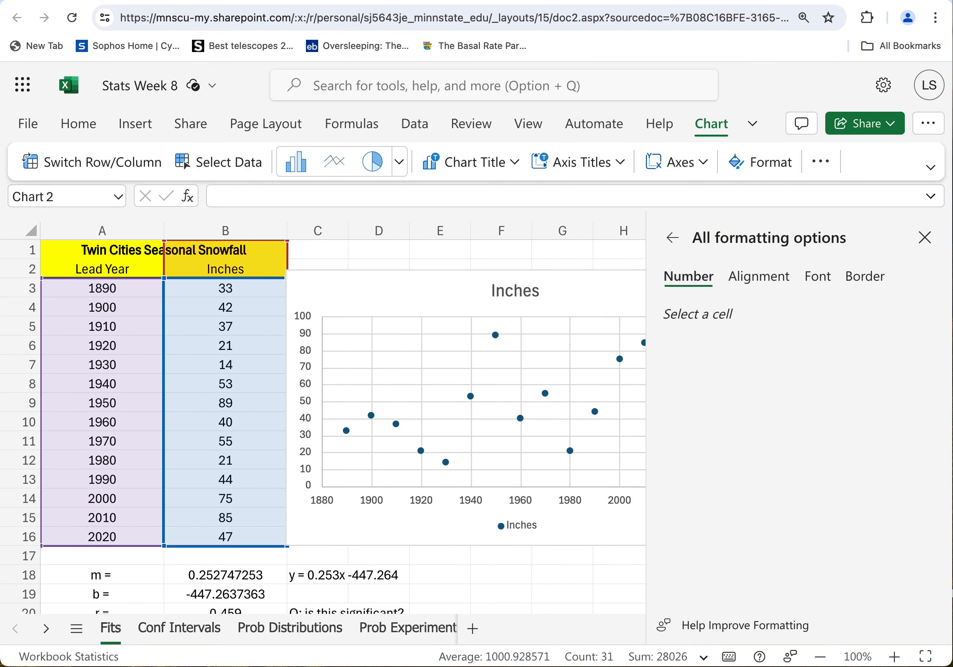
- Change the scatter chart's title to "Seasonal Snowfall Twin Cities"
{"action": "scroll", "coordinate": [343, 426], "scroll_direction": "right", "scroll_amount": 4}
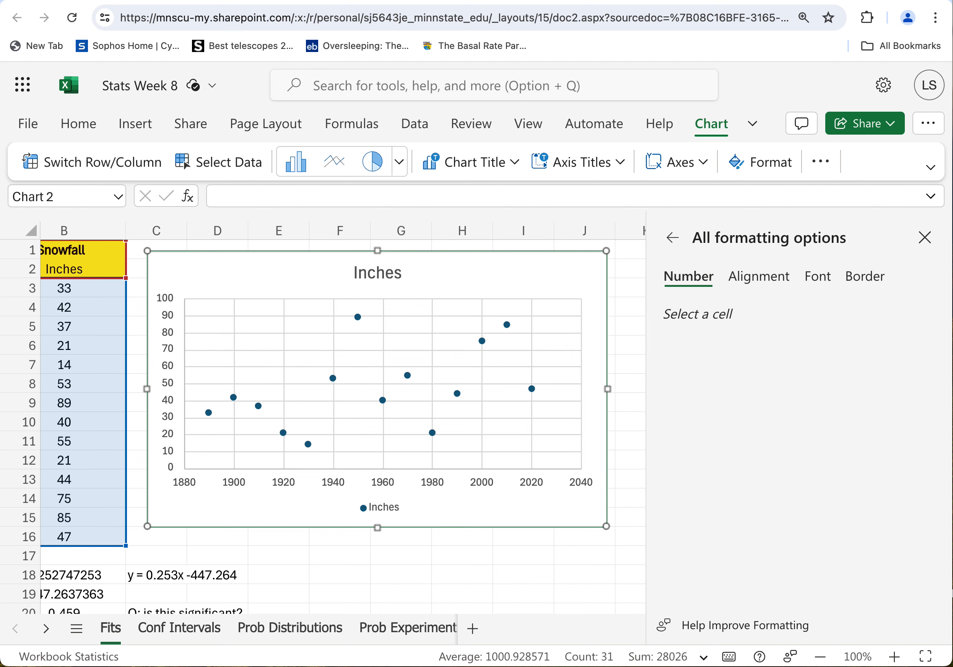
{"action": "left_click", "coordinate": [377, 272]}
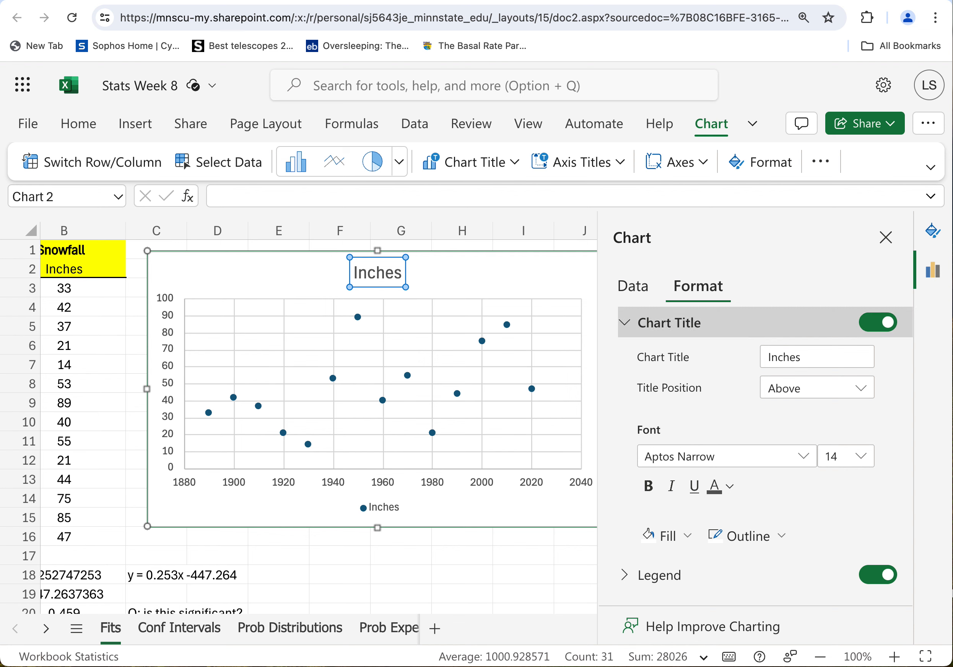
{"action": "left_click", "coordinate": [810, 356]}
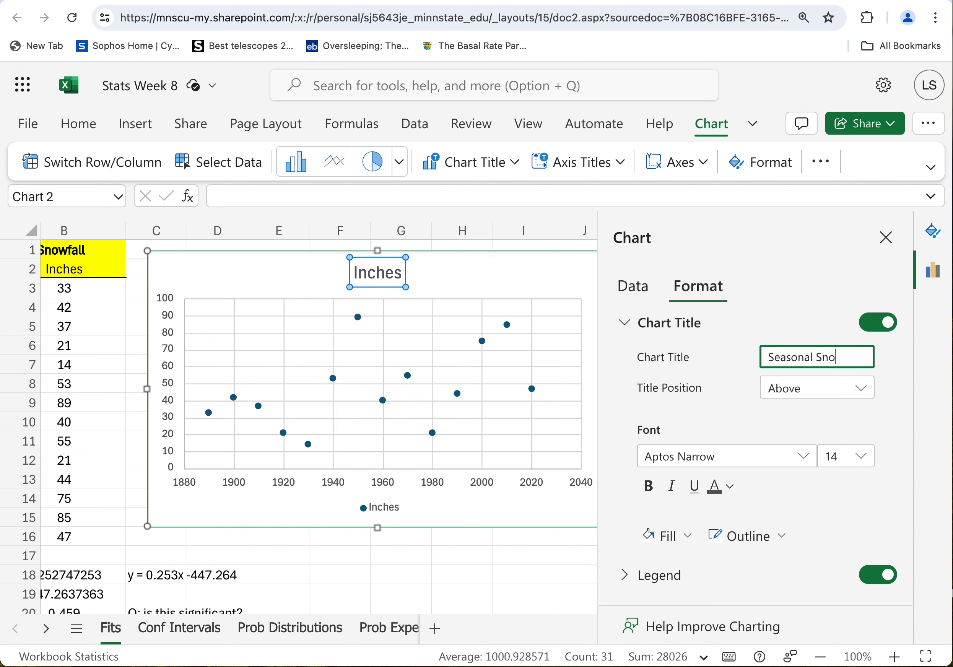
{"action": "type", "text": "Mi"}
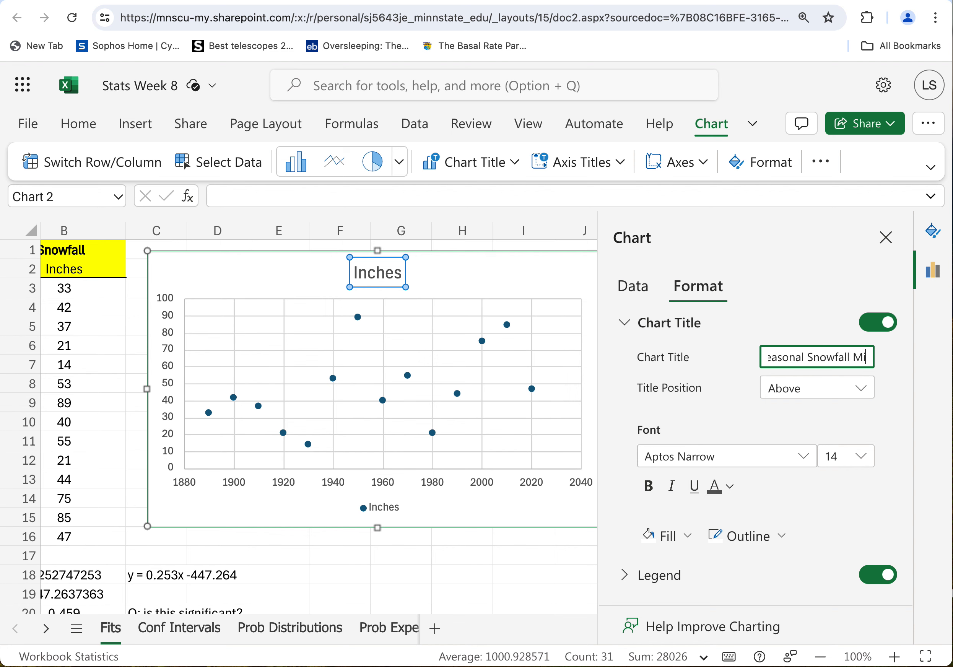
{"action": "type", "text": "nneaop"}
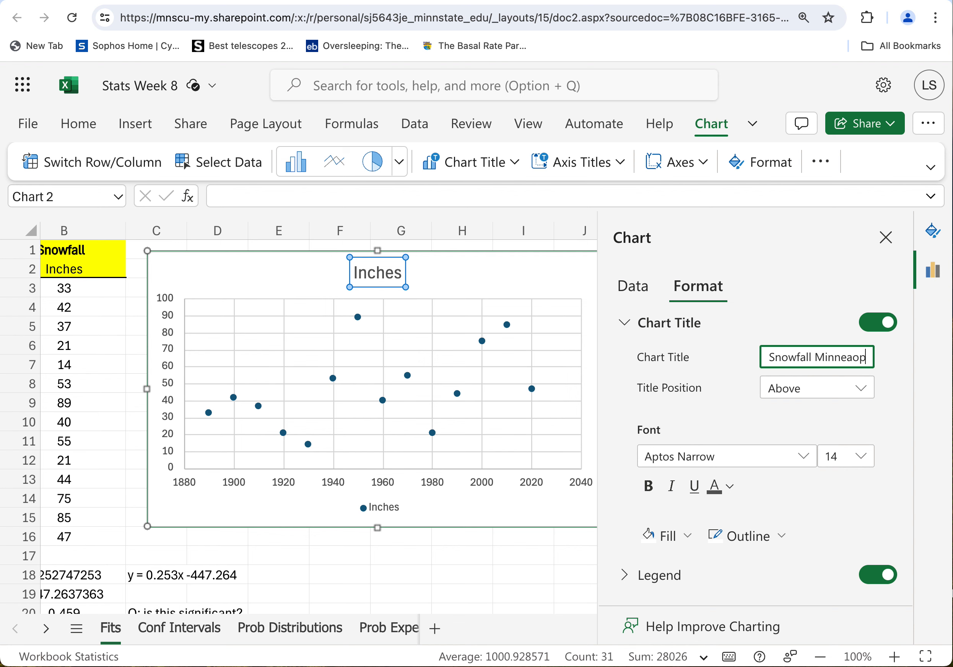
{"action": "key", "text": "BackSpace"}
{"action": "key", "text": "BackSpace"}
{"action": "key", "text": "BackSpace"}
{"action": "key", "text": "BackSpace"}
{"action": "key", "text": "BackSpace"}
{"action": "key", "text": "BackSpace"}
{"action": "key", "text": "BackSpace"}
{"action": "key", "text": "BackSpace"}
{"action": "key", "text": "BackSpace"}
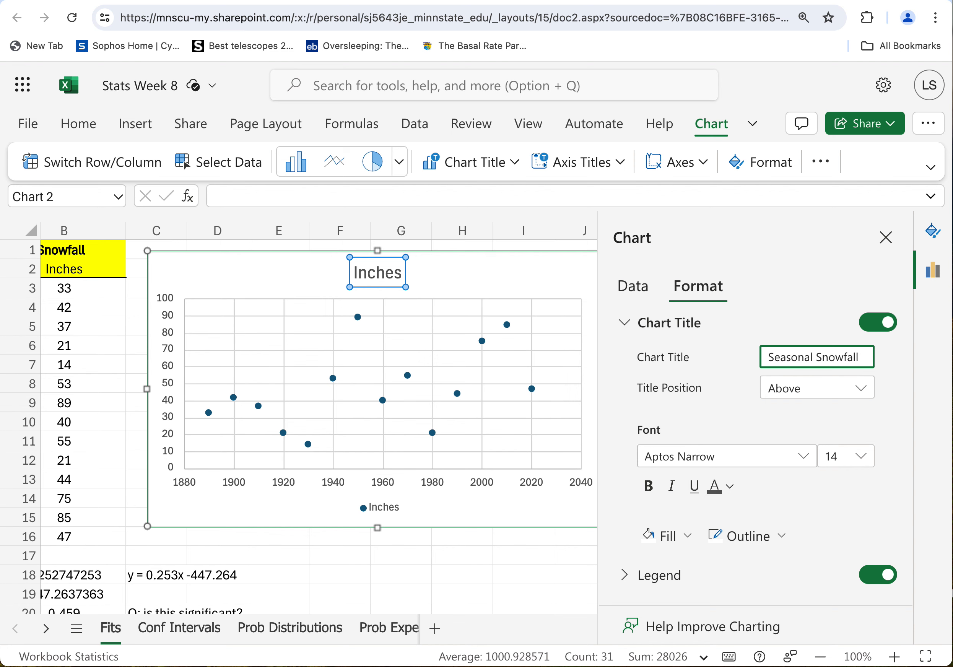
{"action": "type", "text": "Twin Ci"}
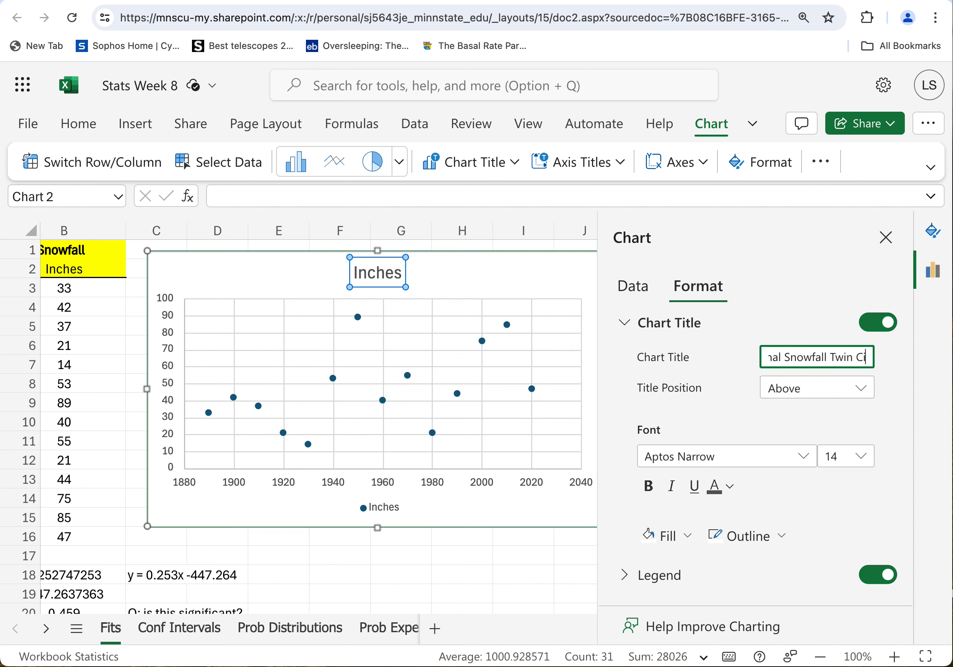
{"action": "type", "text": "ties"}
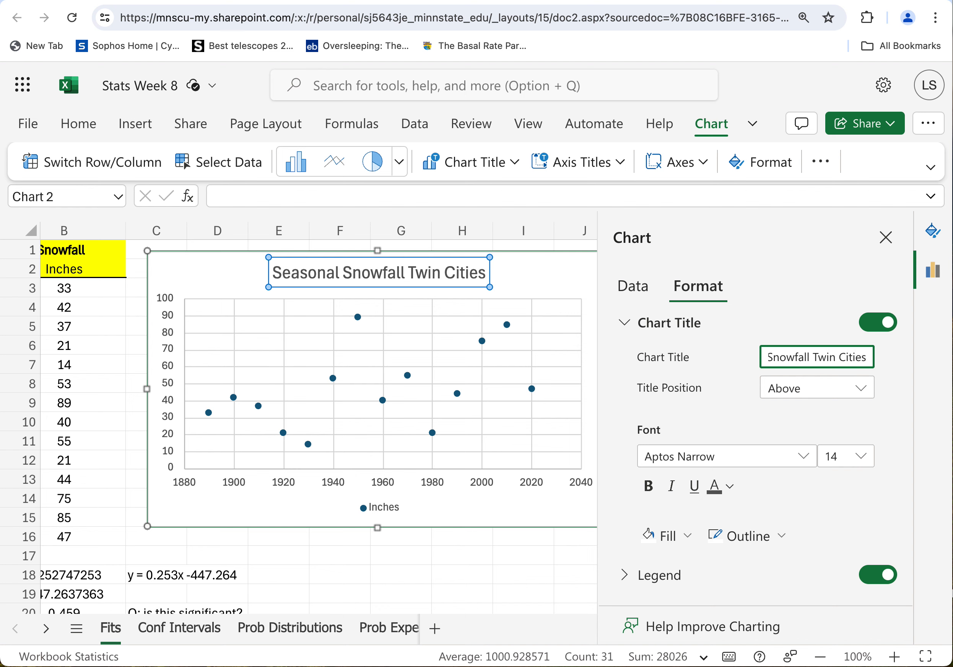
{"action": "left_click", "coordinate": [541, 289]}
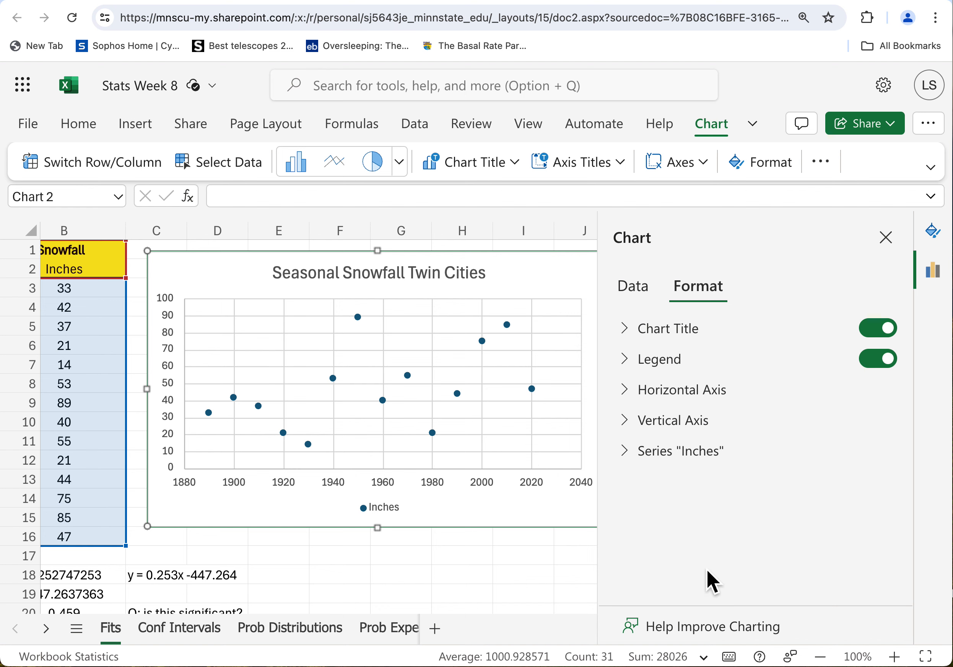
- Add a linear trendline to the Inches data series in the snowfall scatter chart
{"action": "scroll", "coordinate": [508, 548], "scroll_direction": "right", "scroll_amount": 1}
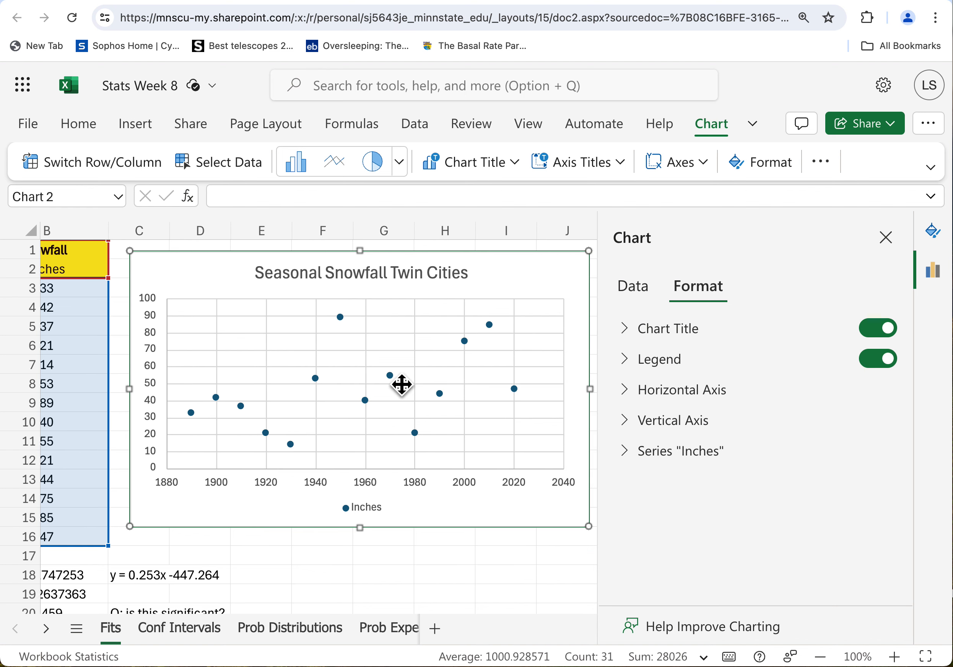
{"action": "right_click", "coordinate": [444, 400]}
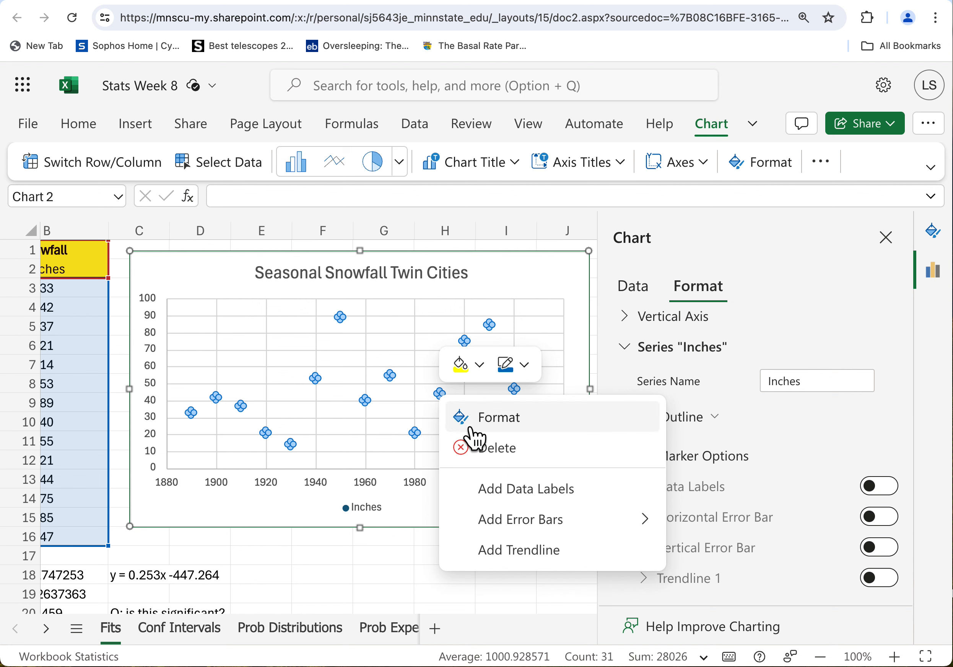
{"action": "left_click", "coordinate": [526, 560]}
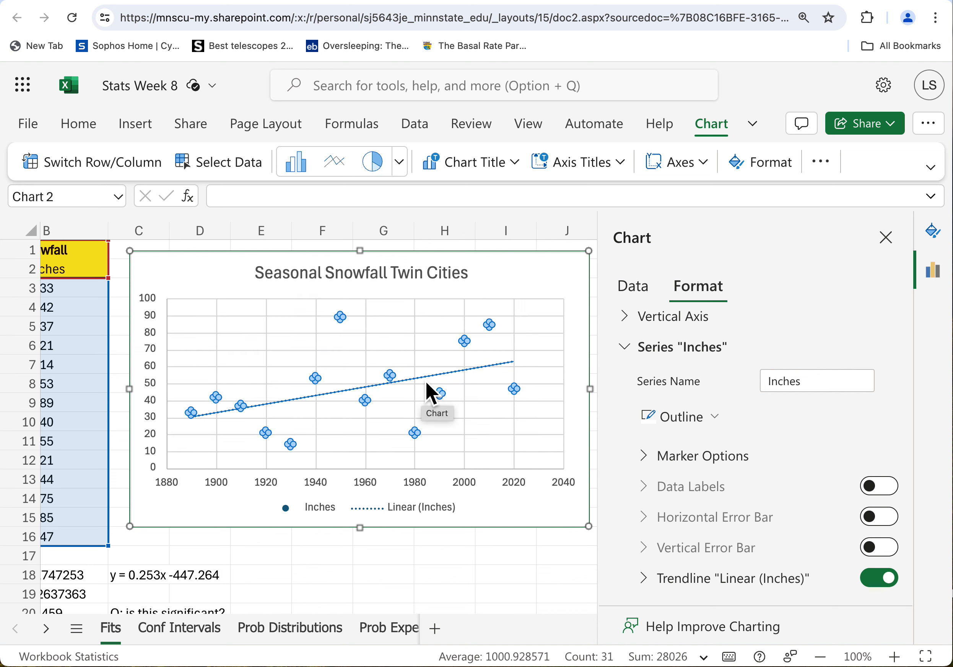
{"action": "scroll", "coordinate": [700, 393], "scroll_direction": "down", "scroll_amount": 1}
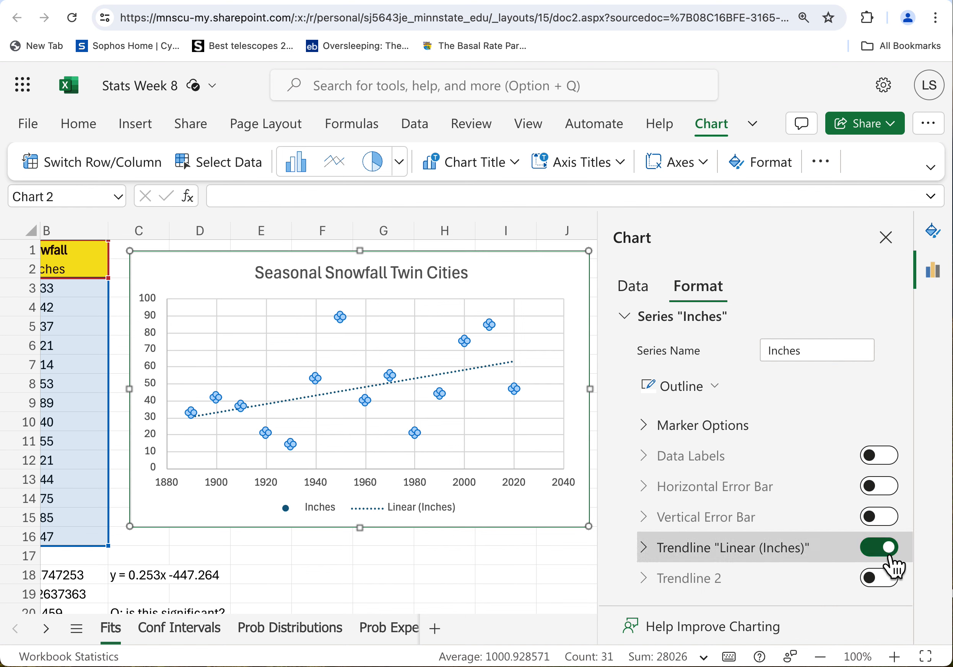
- Display the linear trendline's equation on the snowfall scatter chart
{"action": "right_click", "coordinate": [444, 376]}
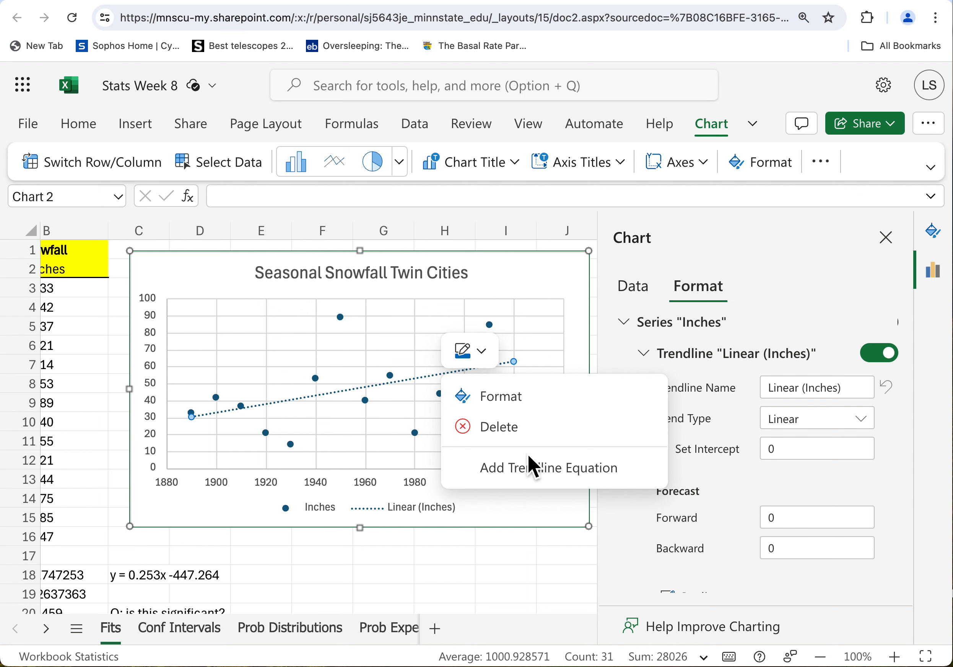
{"action": "left_click", "coordinate": [536, 485]}
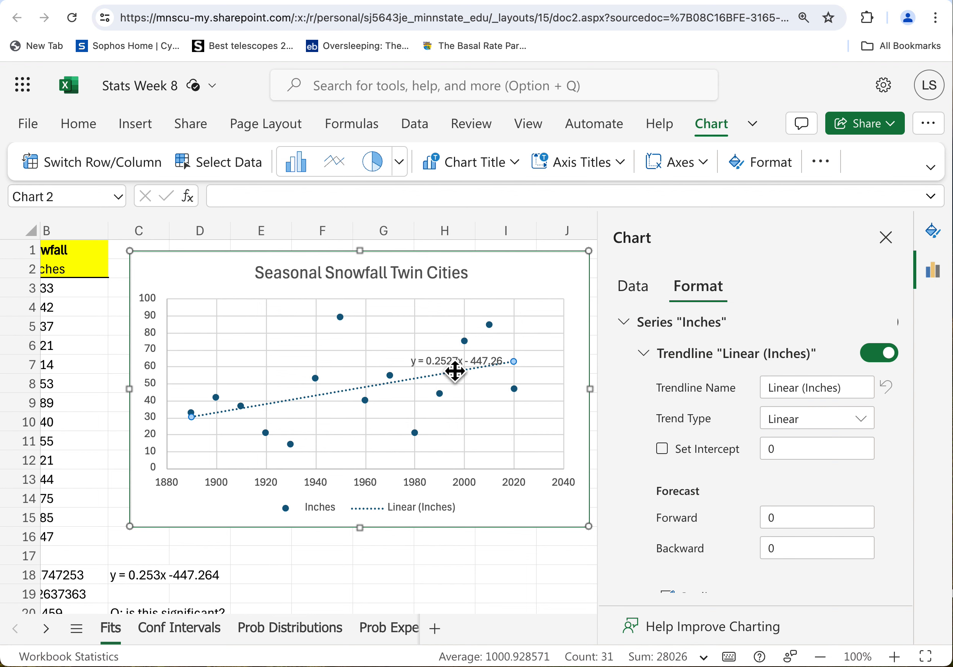
- Set the trendline equation label's font size to 12 and move the label just beneath the chart title
{"action": "left_click", "coordinate": [455, 367]}
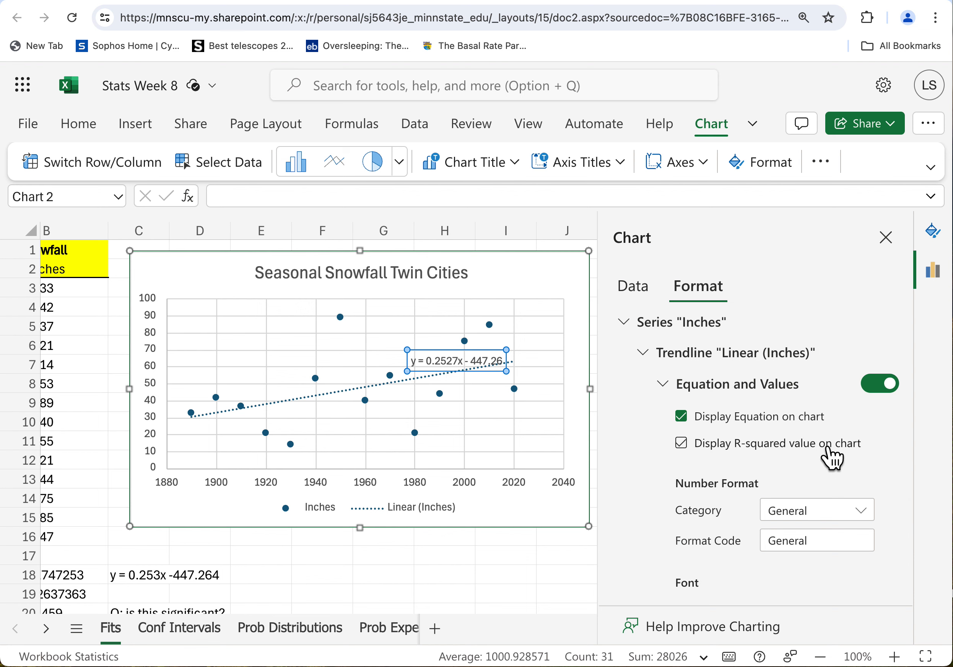
{"action": "scroll", "coordinate": [830, 447], "scroll_direction": "down", "scroll_amount": 2}
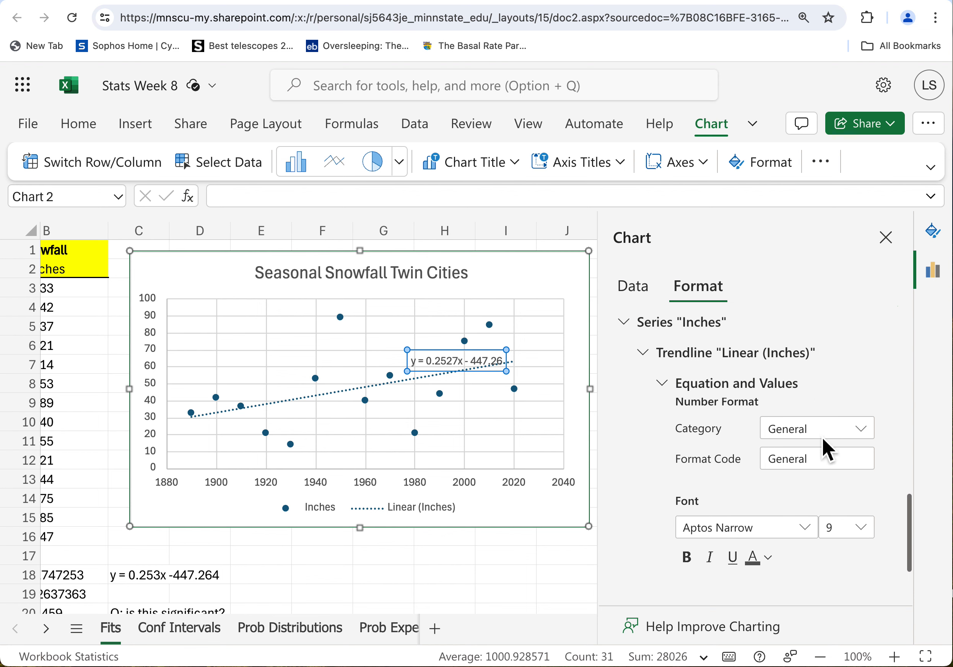
{"action": "scroll", "coordinate": [823, 440], "scroll_direction": "down", "scroll_amount": 2}
{"action": "scroll", "coordinate": [827, 450], "scroll_direction": "up", "scroll_amount": 4}
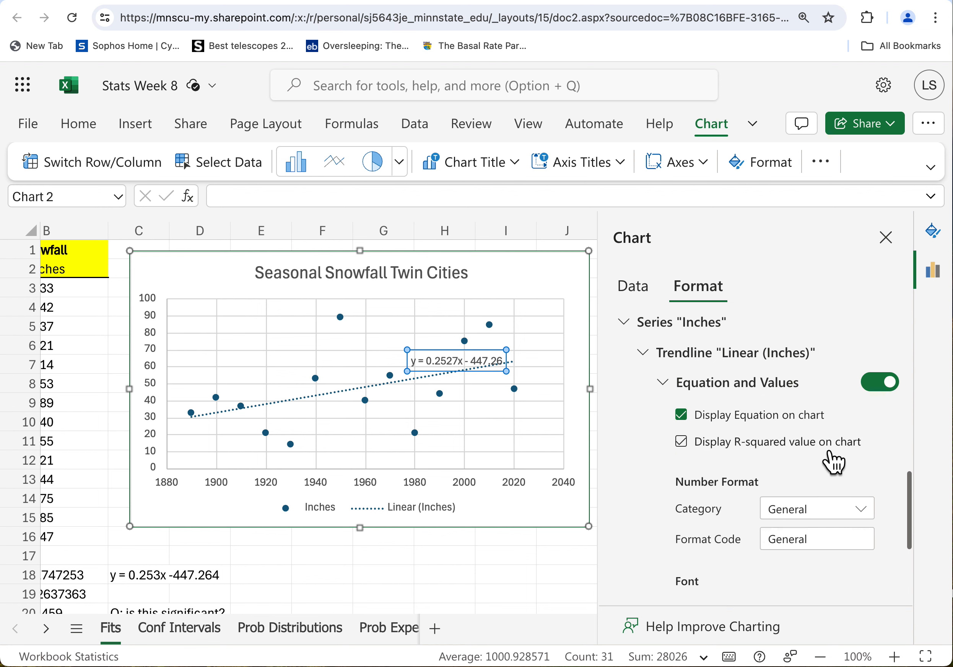
{"action": "scroll", "coordinate": [833, 462], "scroll_direction": "down", "scroll_amount": 3}
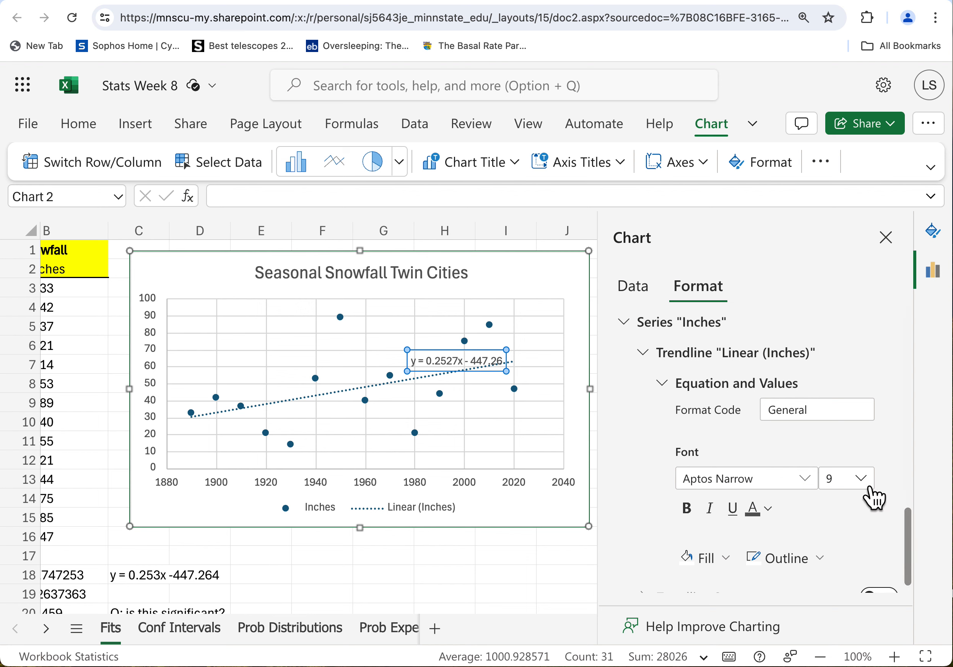
{"action": "left_click", "coordinate": [868, 486]}
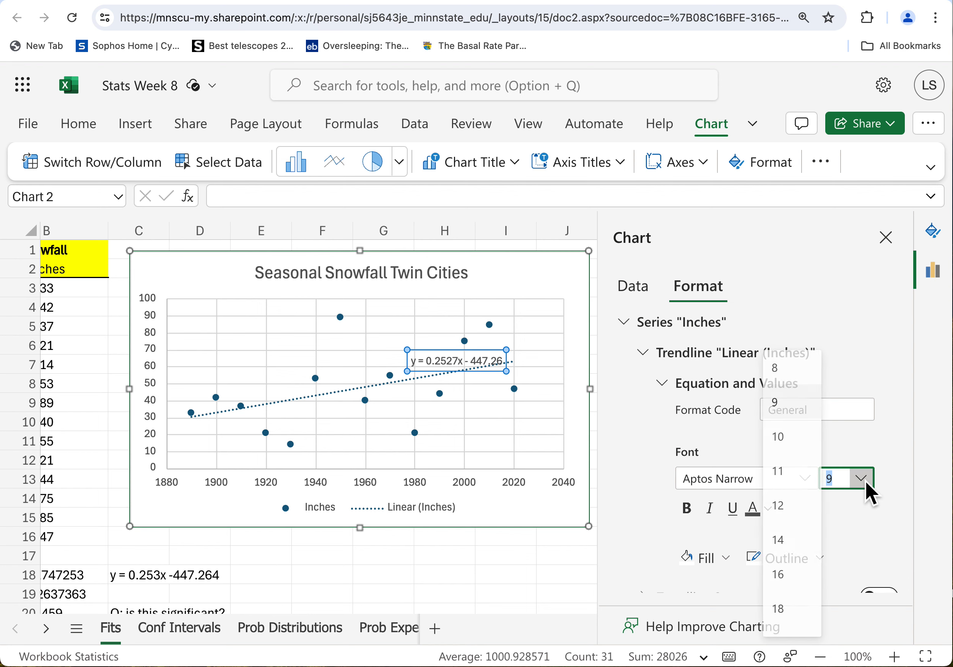
{"action": "left_click", "coordinate": [794, 519]}
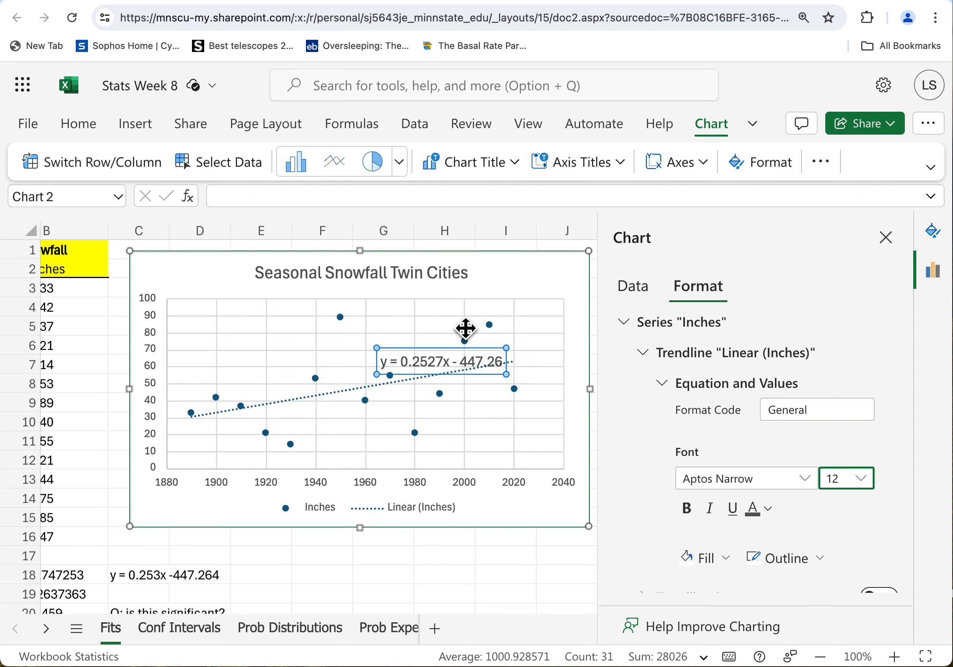
{"action": "left_click_drag", "start_coordinate": [455, 365], "coordinate": [382, 293]}
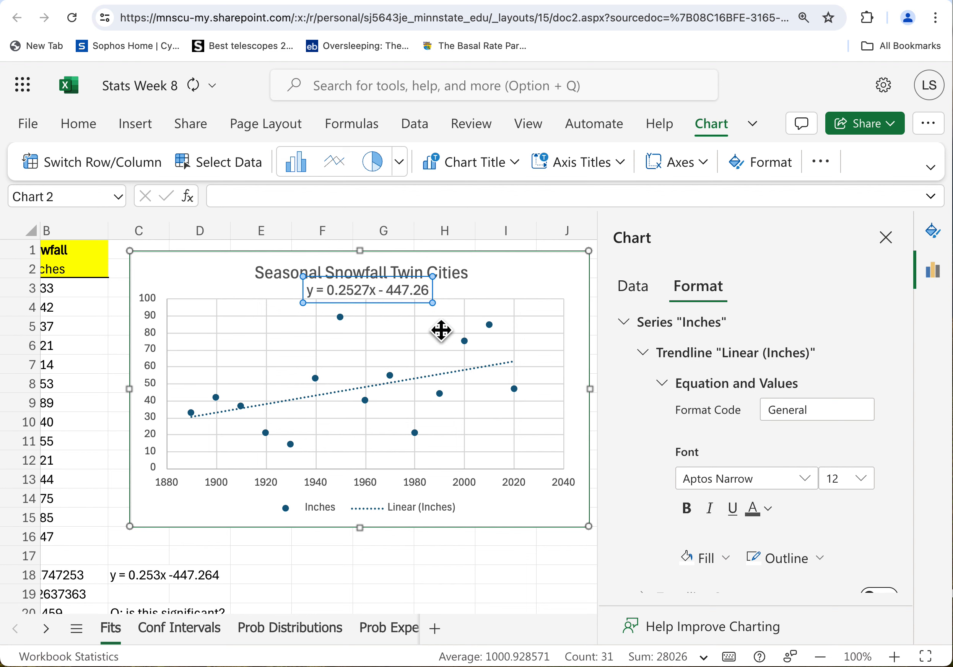
{"action": "left_click", "coordinate": [549, 283]}
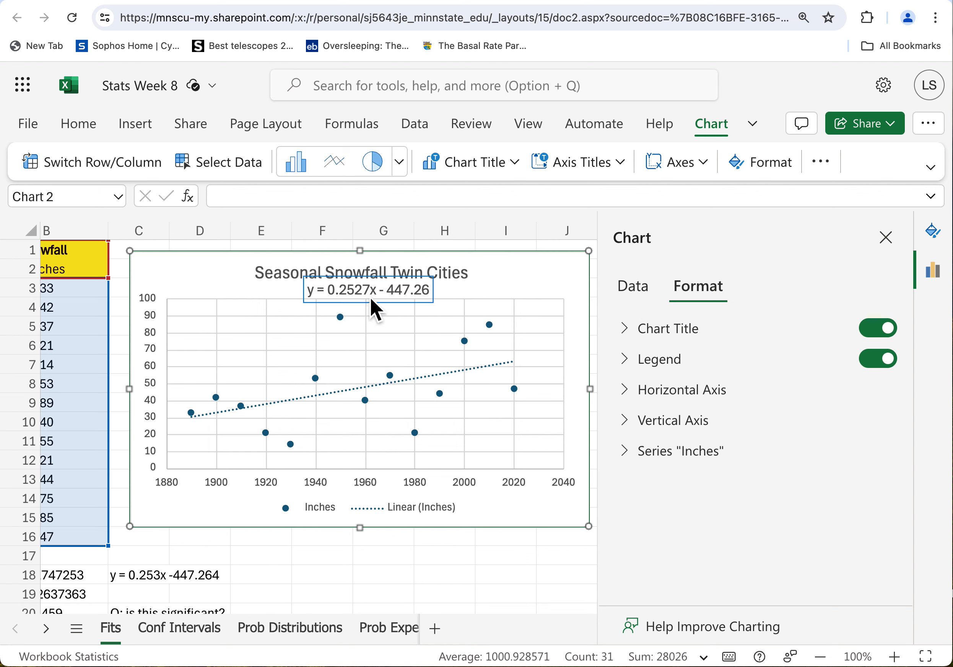
- Compare the chart's trendline and equation with the calculated slope, intercept, correlation and significance notes below the table
{"action": "scroll", "coordinate": [373, 308], "scroll_direction": "down", "scroll_amount": 2}
{"action": "scroll", "coordinate": [372, 308], "scroll_direction": "up", "scroll_amount": 1}
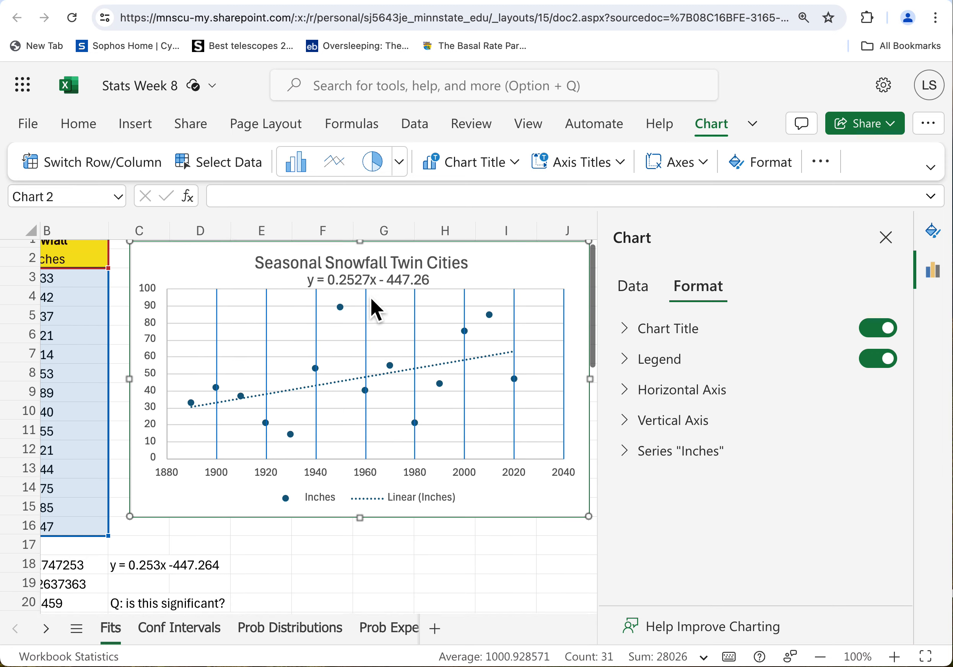
{"action": "scroll", "coordinate": [364, 309], "scroll_direction": "down", "scroll_amount": 5}
{"action": "scroll", "coordinate": [326, 395], "scroll_direction": "left", "scroll_amount": 4}
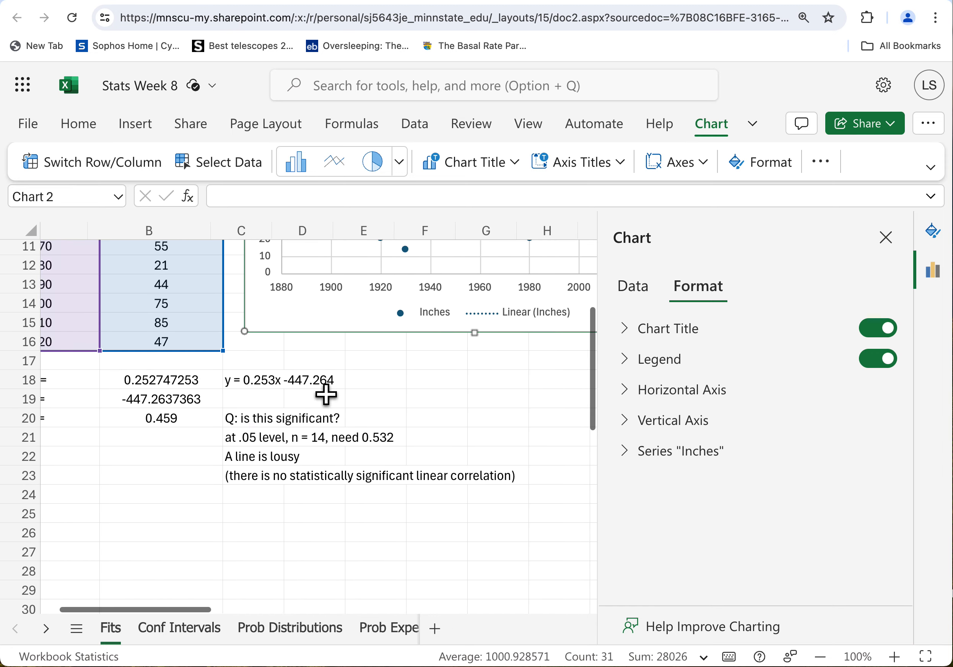
{"action": "scroll", "coordinate": [468, 404], "scroll_direction": "up", "scroll_amount": 5}
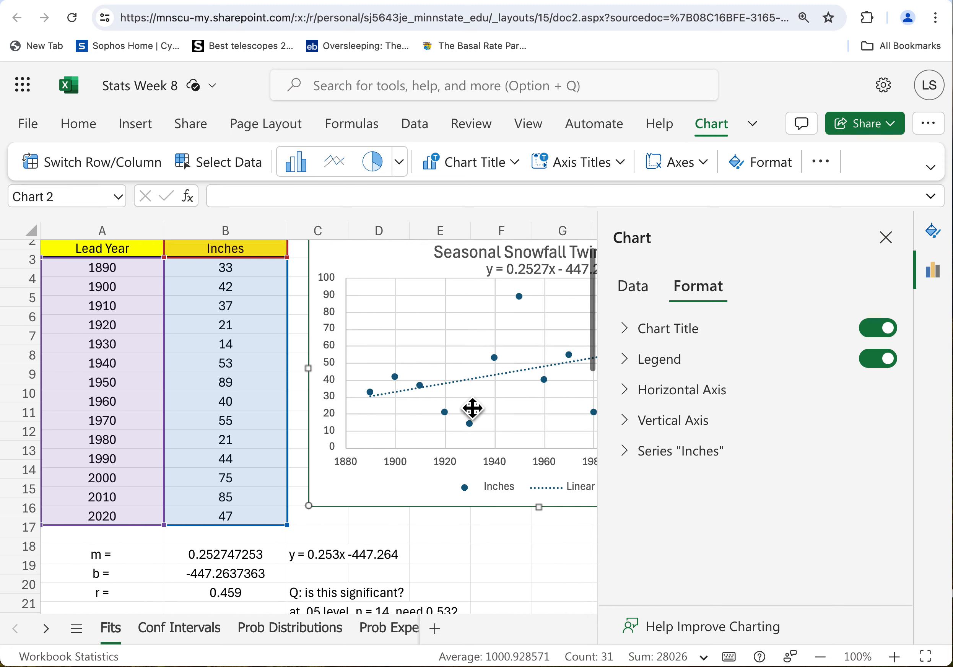
{"action": "scroll", "coordinate": [476, 401], "scroll_direction": "right", "scroll_amount": 2}
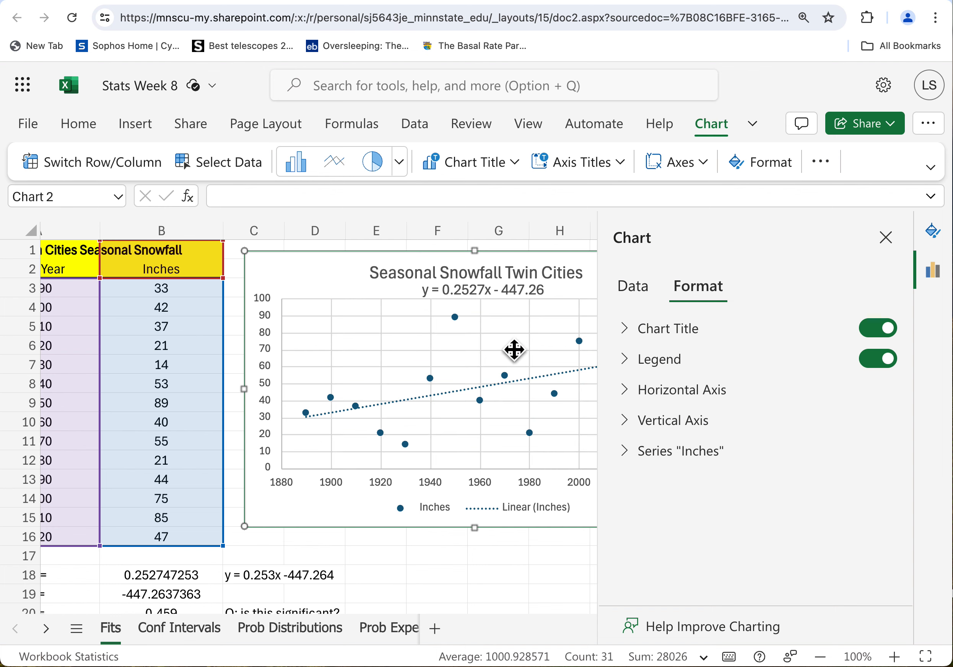
{"action": "scroll", "coordinate": [512, 355], "scroll_direction": "down", "scroll_amount": 5}
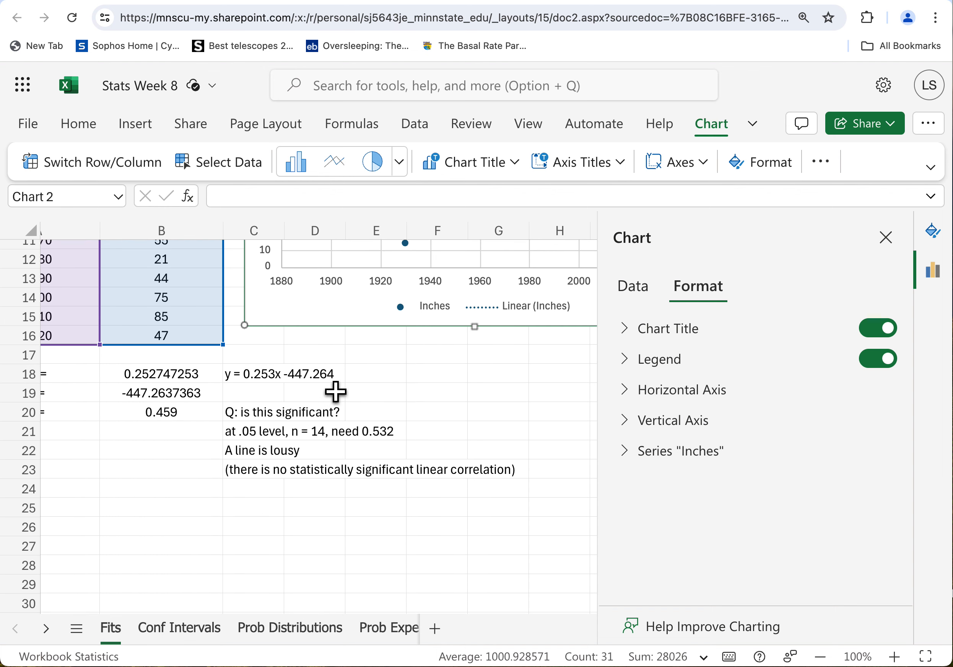
{"action": "scroll", "coordinate": [564, 414], "scroll_direction": "up", "scroll_amount": 5}
{"action": "scroll", "coordinate": [558, 427], "scroll_direction": "left", "scroll_amount": 2}
{"action": "scroll", "coordinate": [558, 427], "scroll_direction": "right", "scroll_amount": 1}
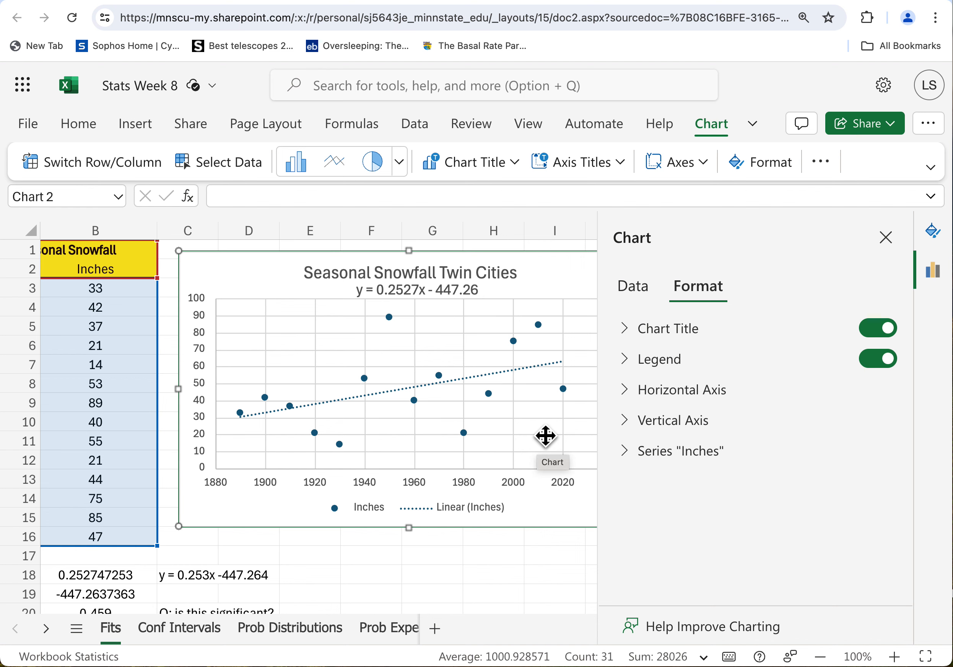
{"action": "scroll", "coordinate": [546, 439], "scroll_direction": "left", "scroll_amount": 3}
{"action": "scroll", "coordinate": [549, 434], "scroll_direction": "right", "scroll_amount": 3}
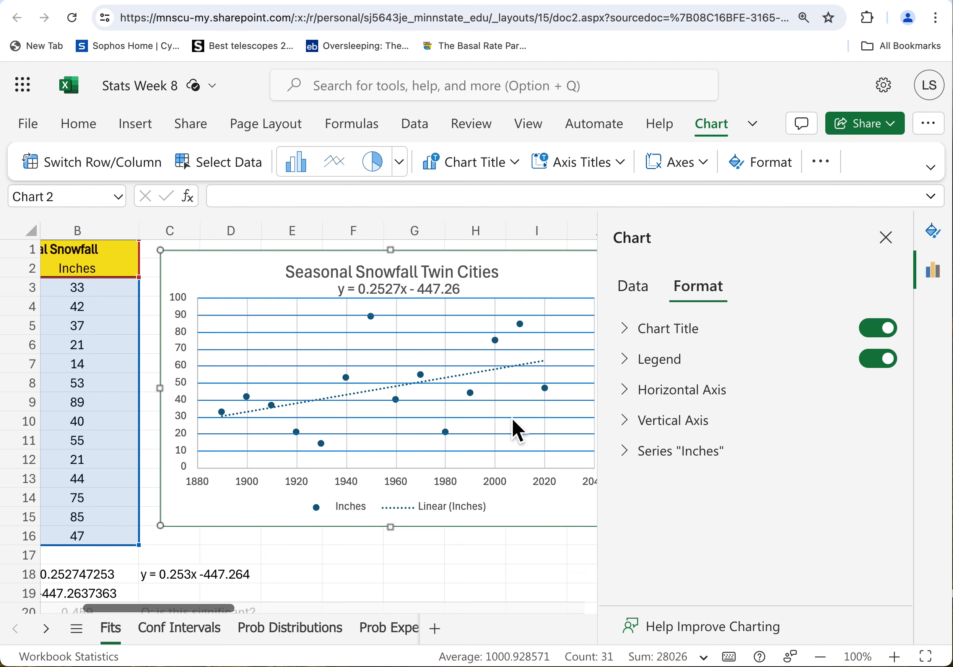
{"action": "scroll", "coordinate": [404, 392], "scroll_direction": "down", "scroll_amount": 6}
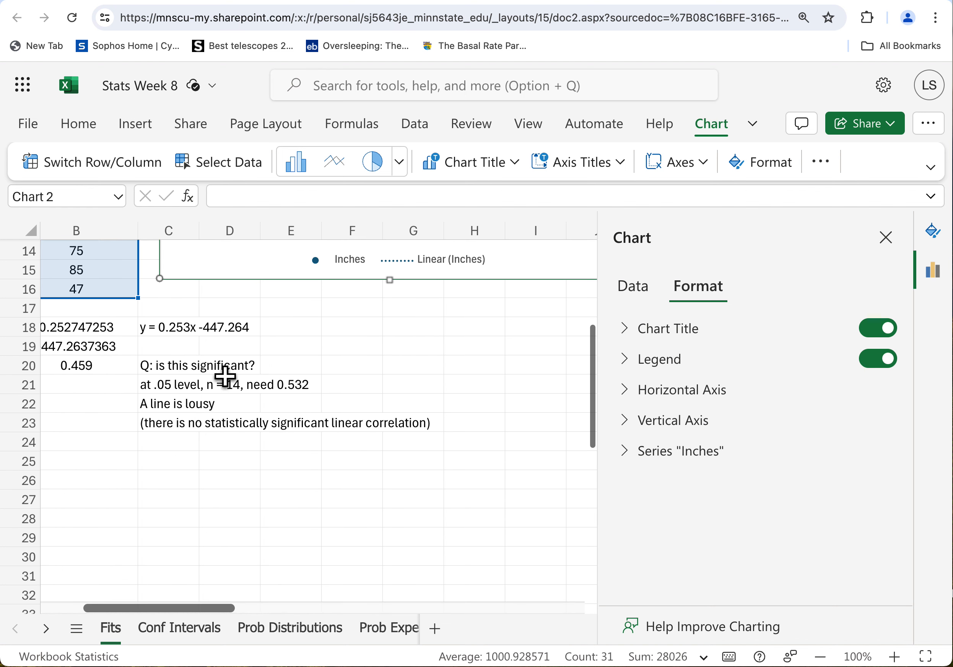
{"action": "scroll", "coordinate": [333, 391], "scroll_direction": "left", "scroll_amount": 2}
{"action": "scroll", "coordinate": [333, 391], "scroll_direction": "left", "scroll_amount": 1}
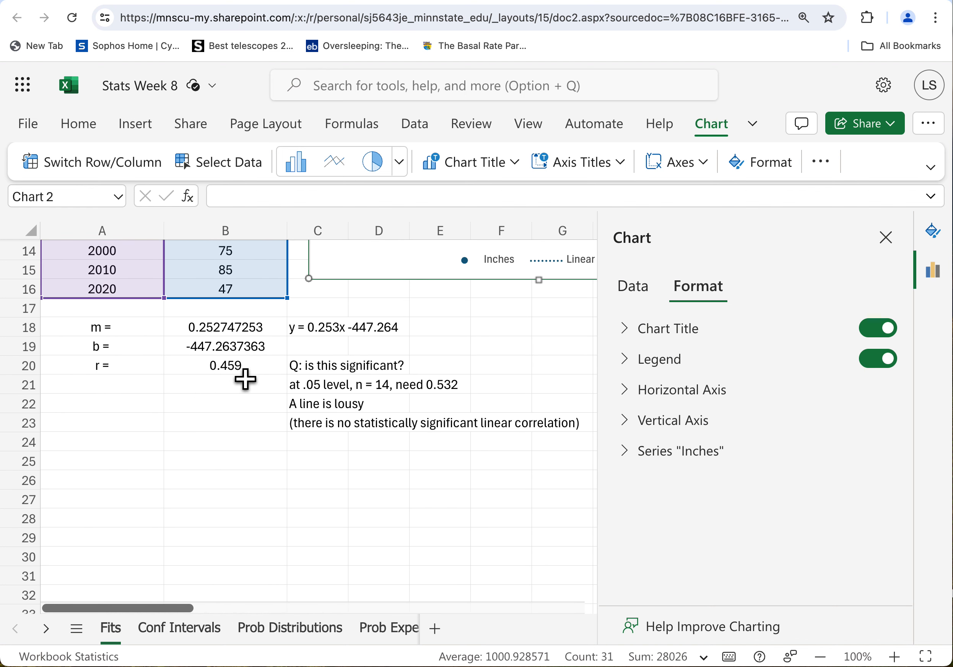
- Display the R-squared value together with the trendline equation on the scatter chart
{"action": "scroll", "coordinate": [418, 409], "scroll_direction": "up", "scroll_amount": 6}
{"action": "scroll", "coordinate": [411, 412], "scroll_direction": "right", "scroll_amount": 3}
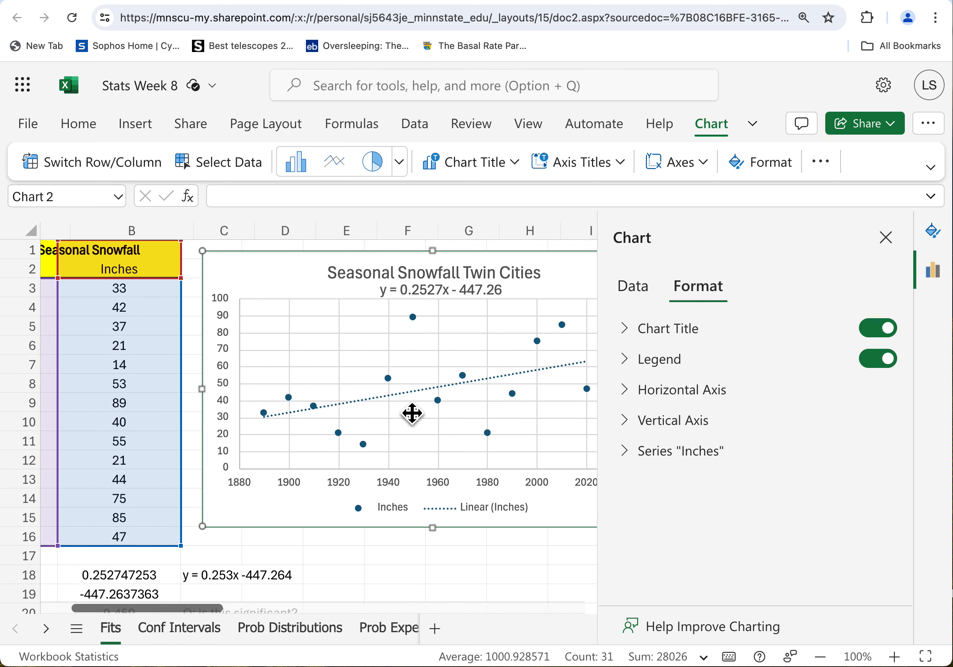
{"action": "left_click", "coordinate": [416, 294]}
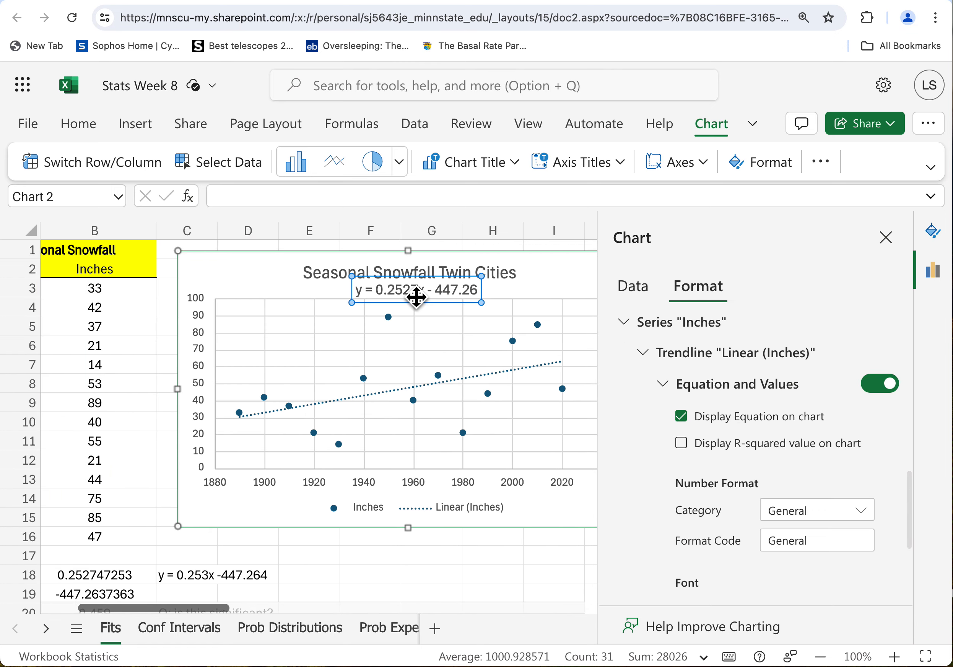
{"action": "left_click", "coordinate": [749, 444]}
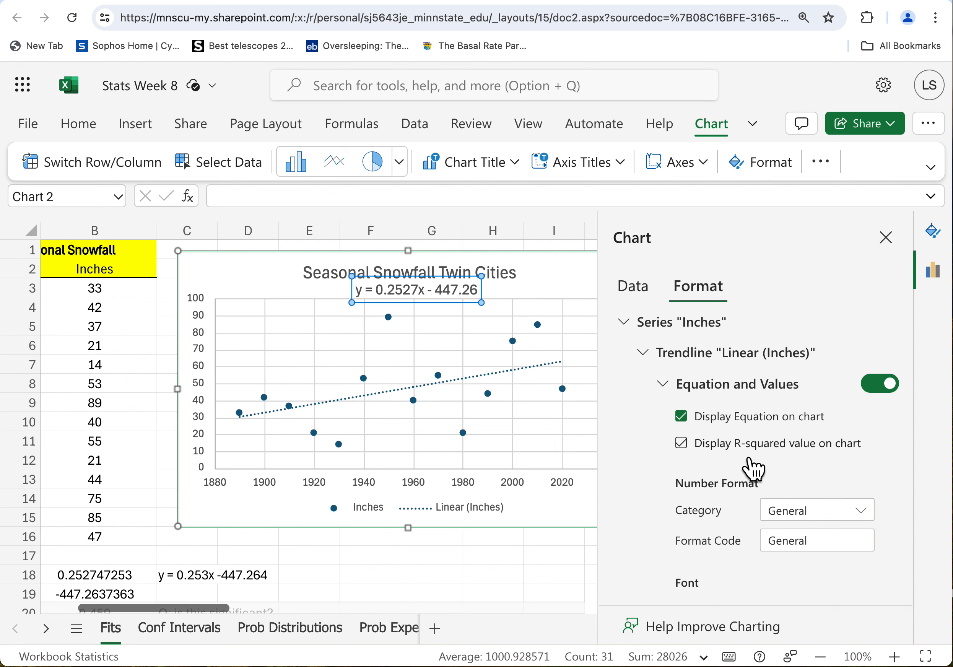
{"action": "left_click", "coordinate": [693, 451]}
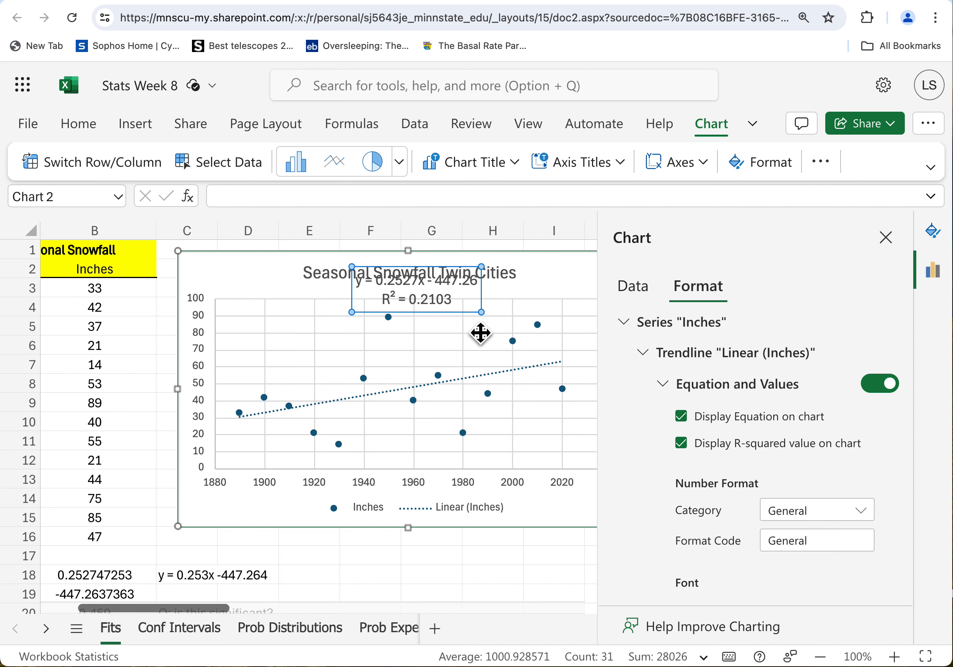
- Enter the note "P.S. r = 0.459" in light blue text in cell G17 below the chart
{"action": "scroll", "coordinate": [480, 335], "scroll_direction": "down", "scroll_amount": 5}
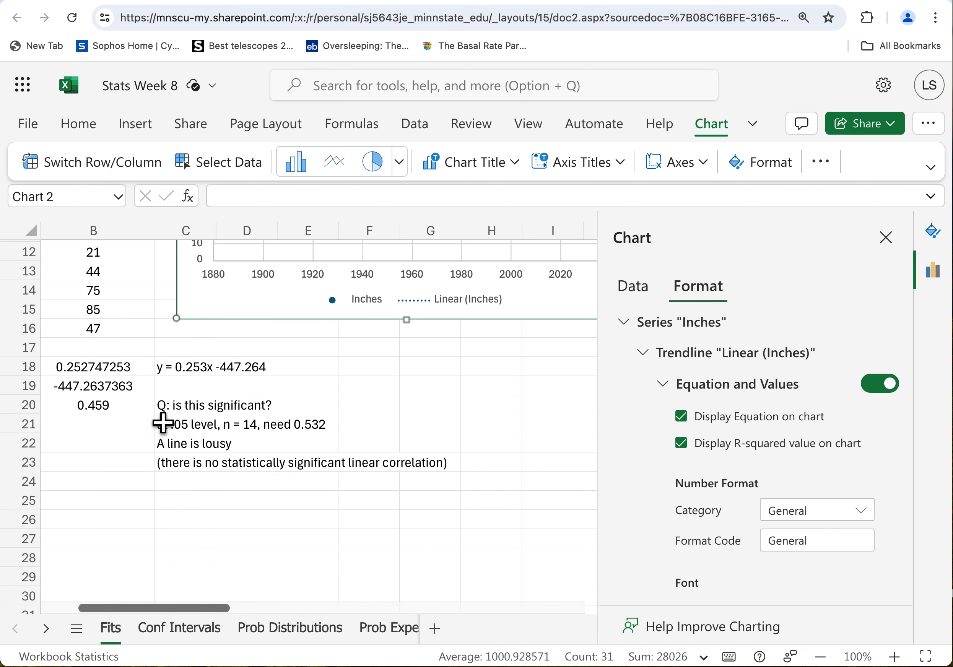
{"action": "scroll", "coordinate": [504, 417], "scroll_direction": "up", "scroll_amount": 5}
{"action": "scroll", "coordinate": [504, 426], "scroll_direction": "down", "scroll_amount": 2}
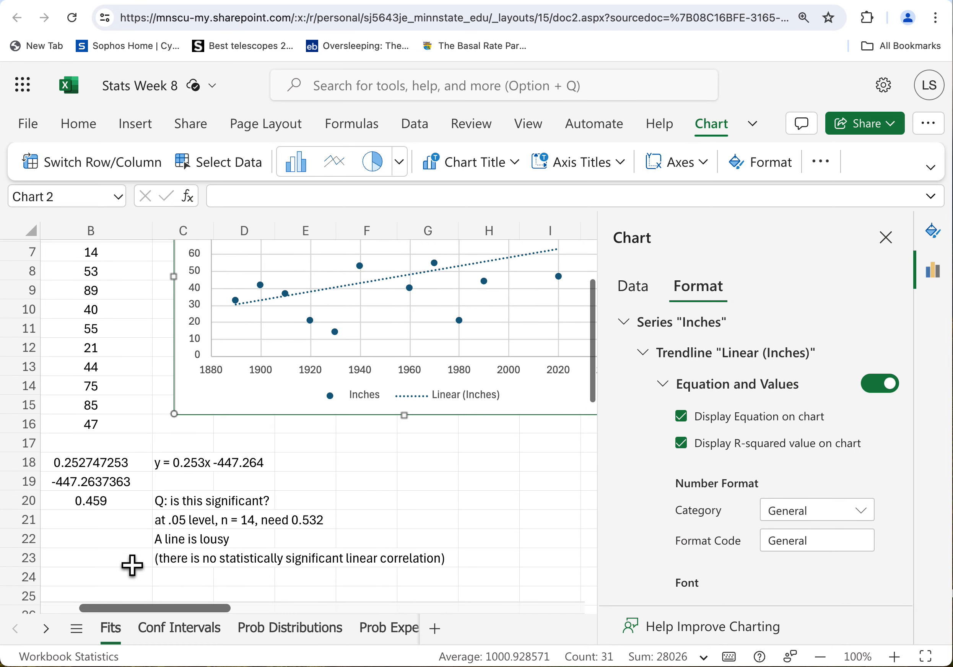
{"action": "left_click", "coordinate": [459, 448]}
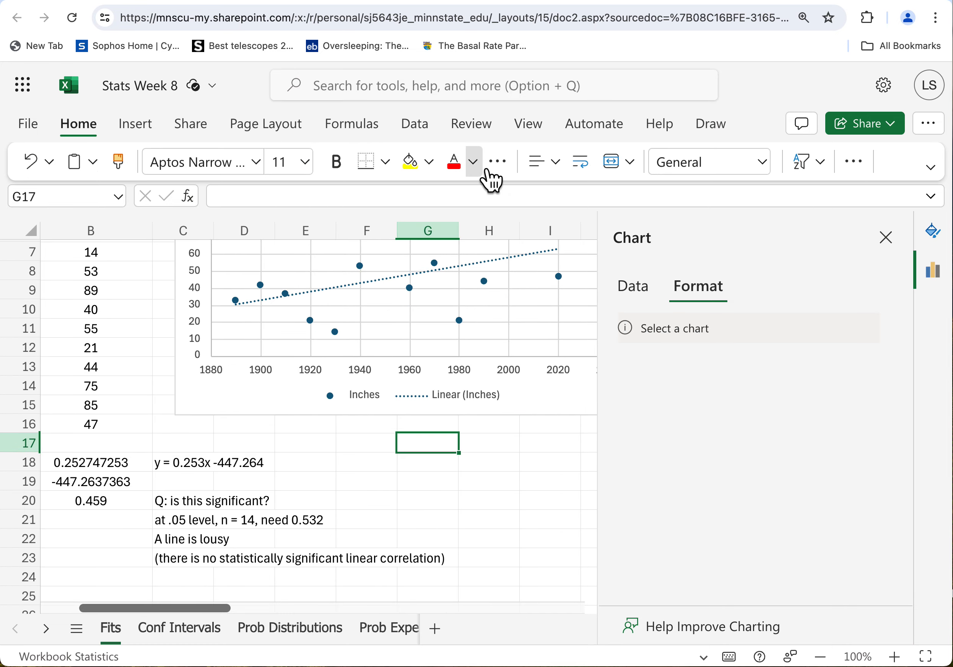
{"action": "left_click", "coordinate": [474, 162]}
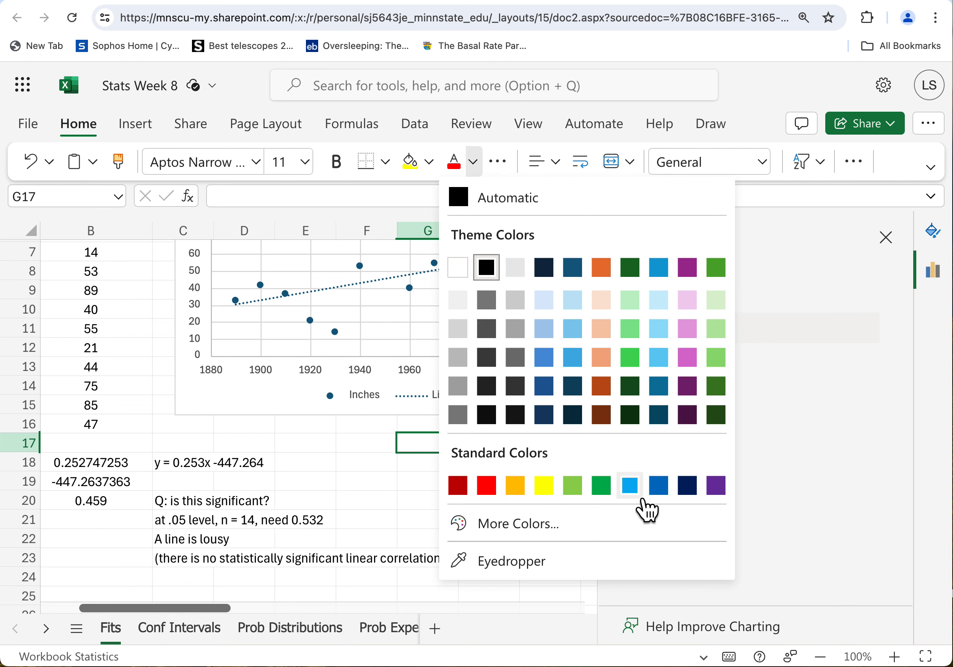
{"action": "left_click", "coordinate": [630, 485]}
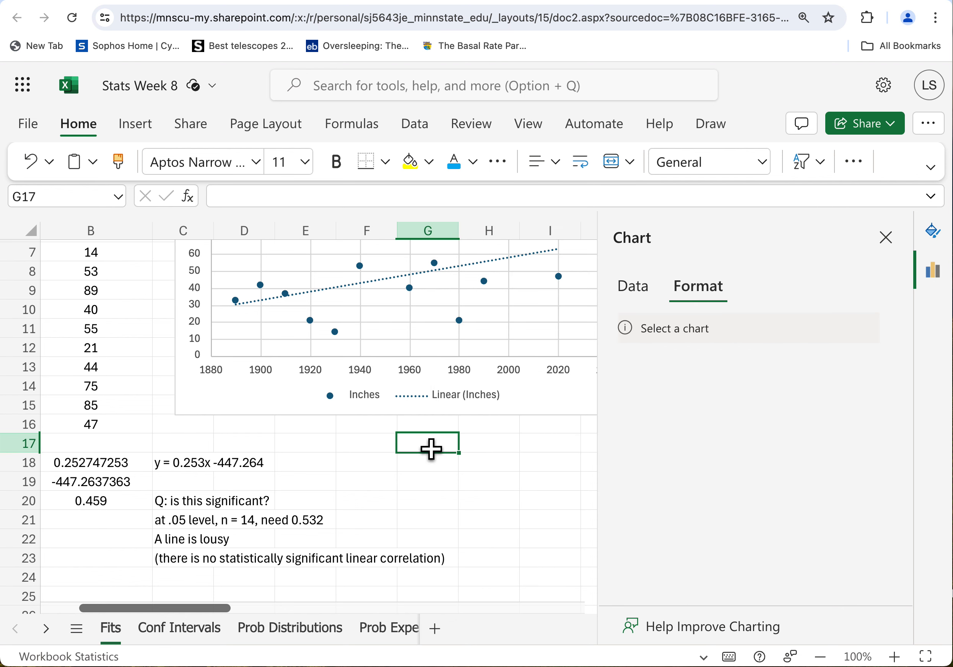
{"action": "type", "text": "P.S. r ="}
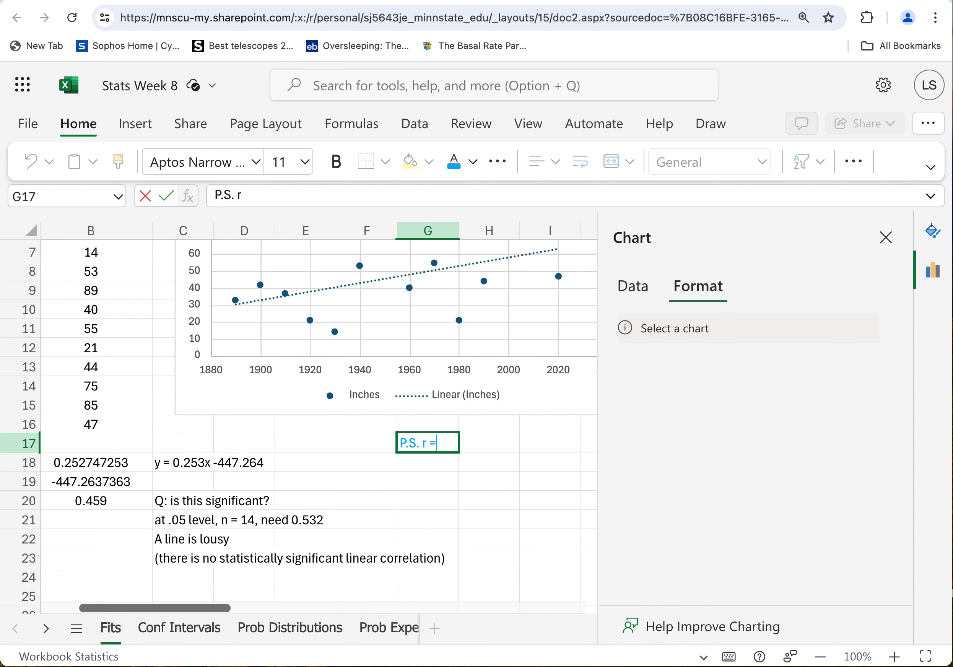
{"action": "type", "text": " 0.459"}
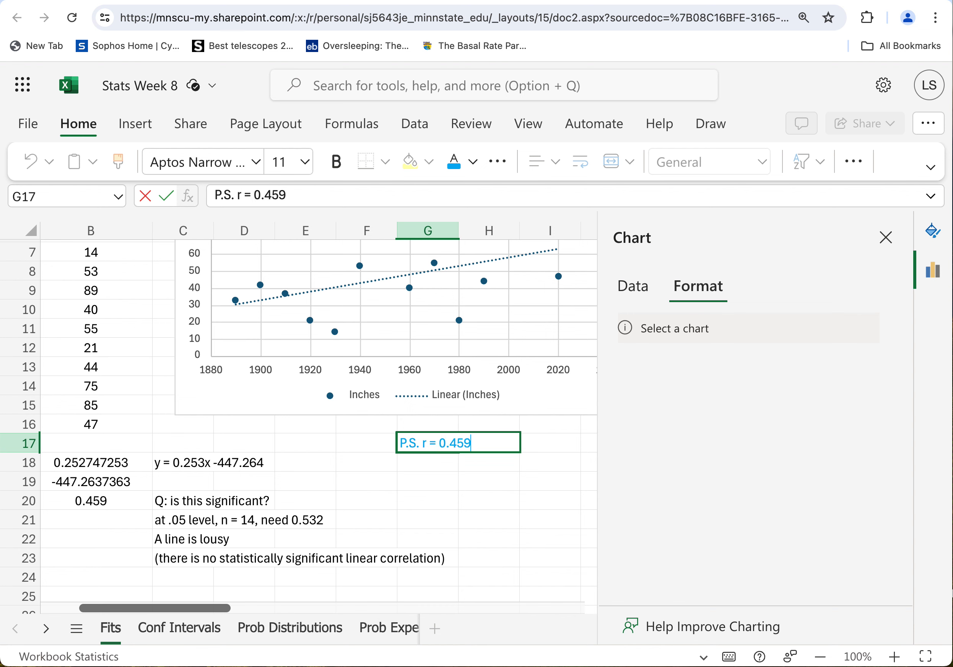
{"action": "left_click", "coordinate": [110, 503]}
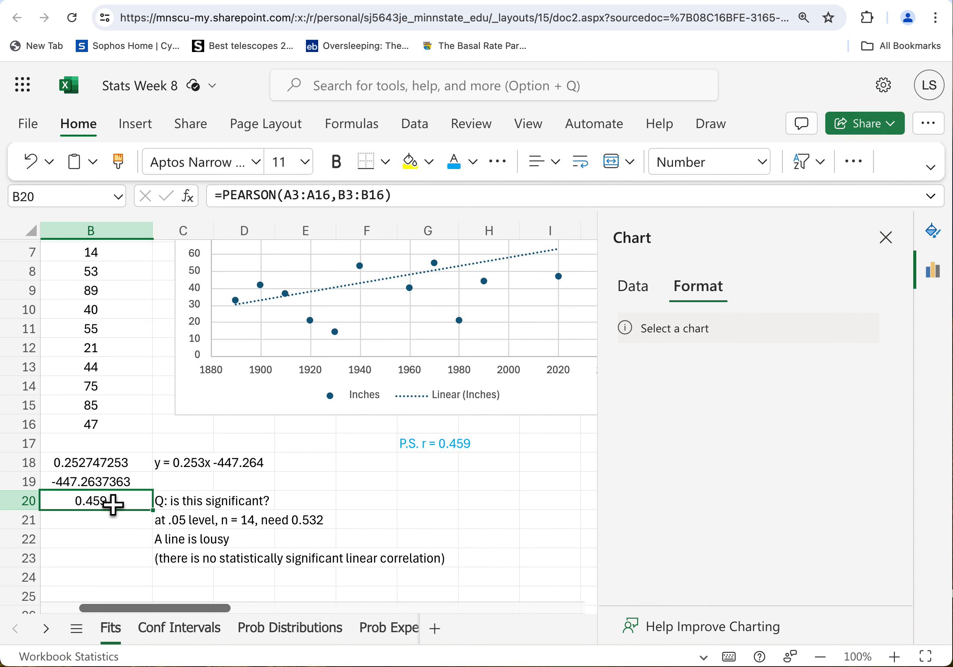
- Append "(Pearson)" to the correlation note in cell G17
{"action": "left_click", "coordinate": [420, 450]}
{"action": "double_click", "coordinate": [503, 446]}
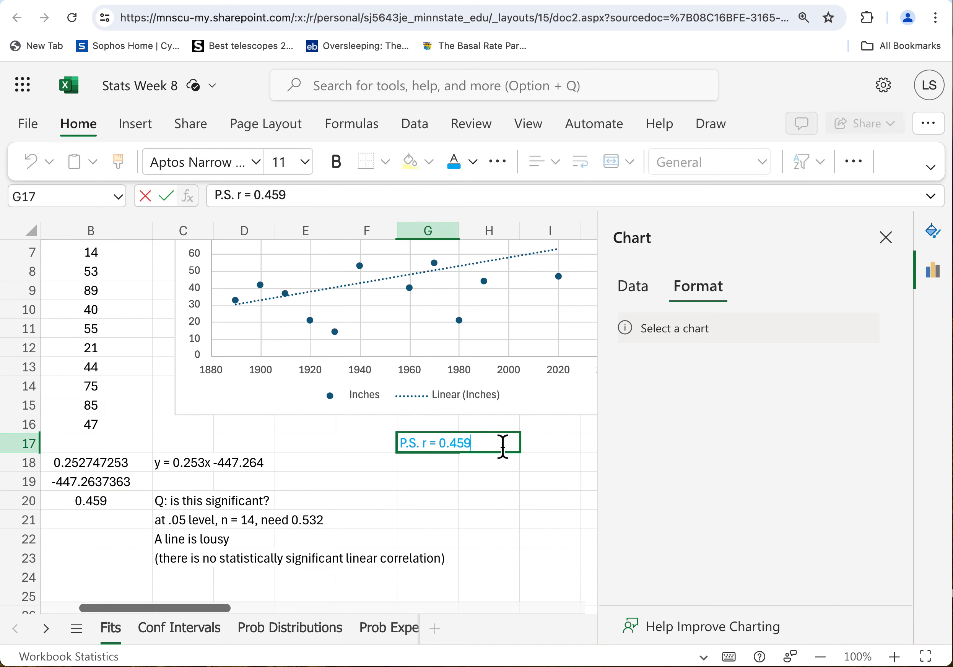
{"action": "type", "text": "(Pear"}
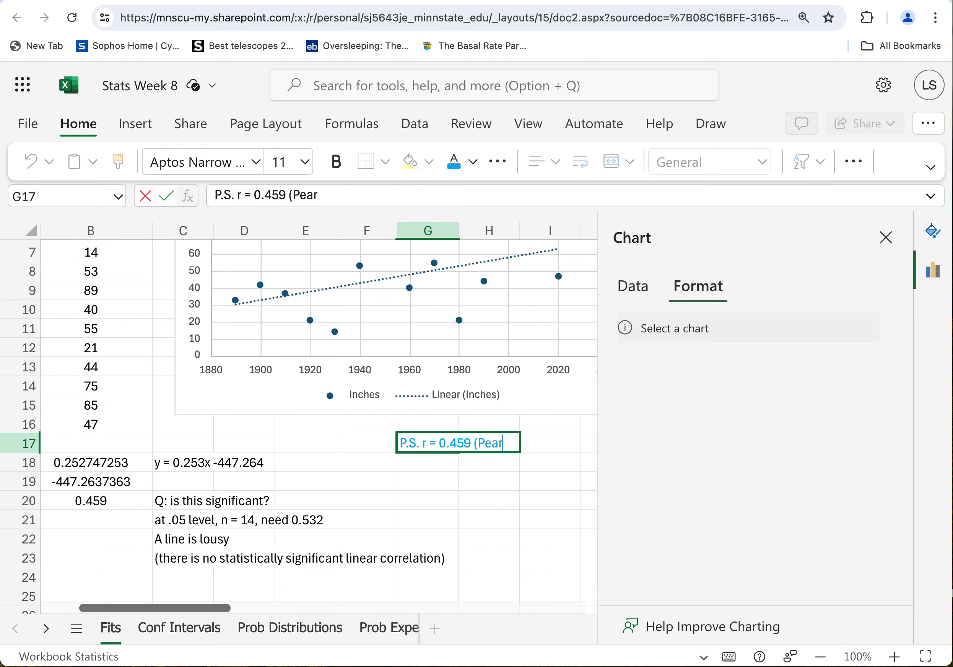
{"action": "type", "text": "son"}
{"action": "left_click", "coordinate": [491, 498]}
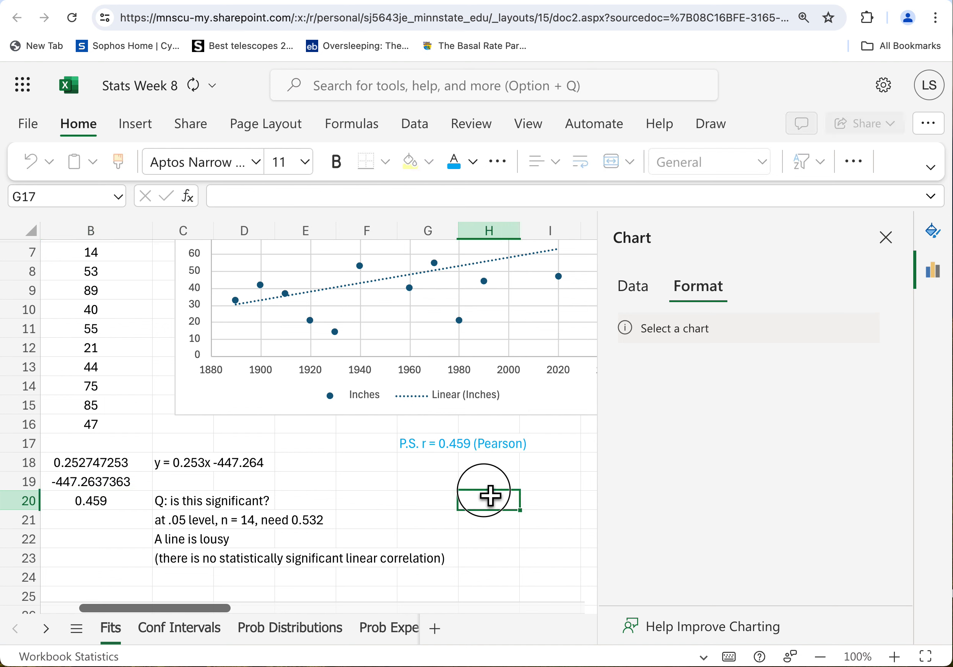
- Enter the note "r^2 is 0.211" in cell G18 beneath the Pearson correlation note
{"action": "double_click", "coordinate": [449, 472]}
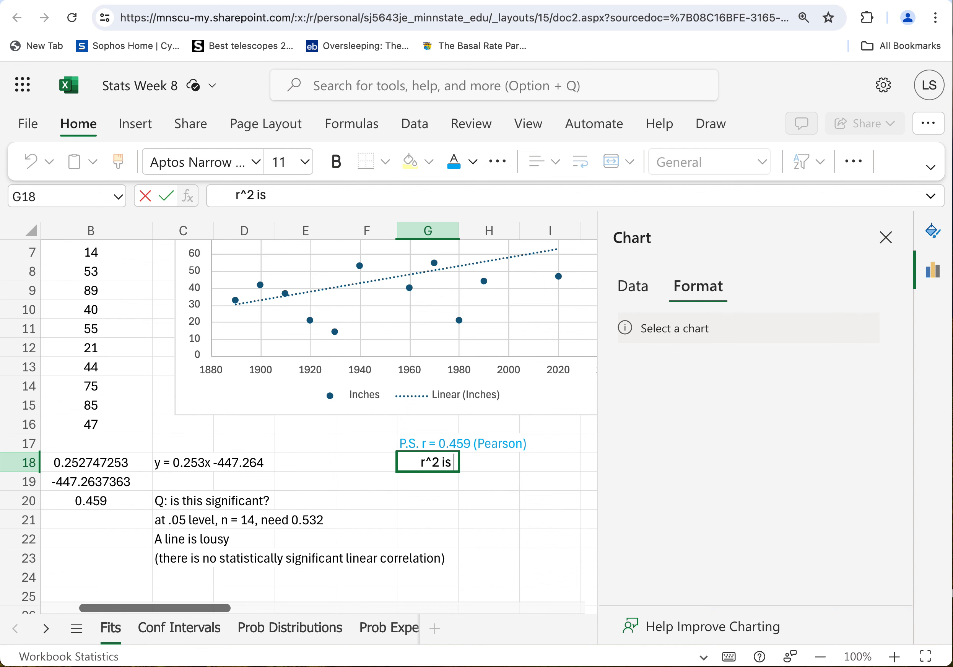
{"action": "type", "text": "0.211"}
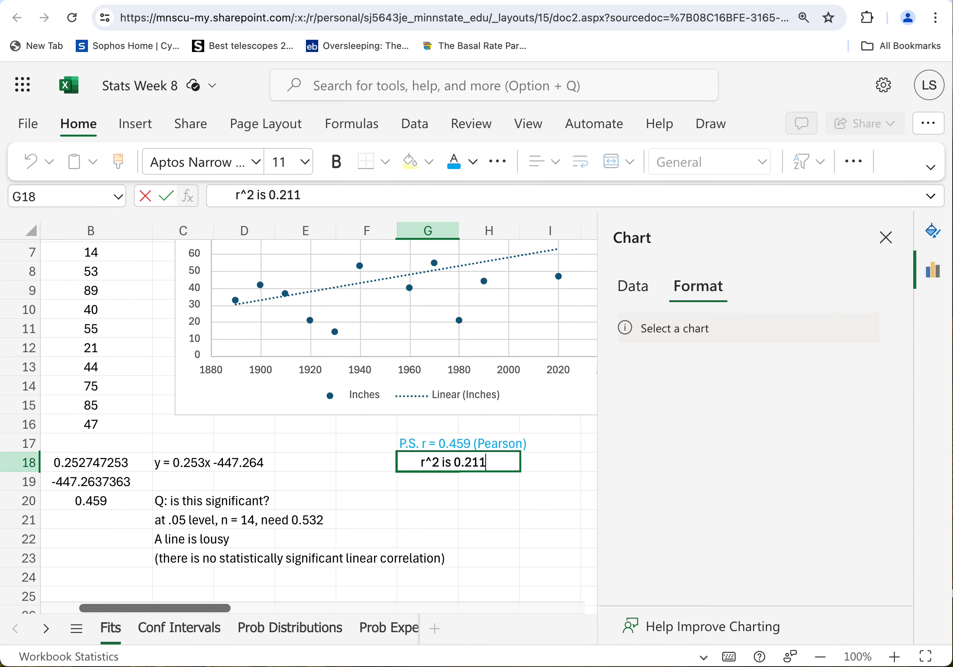
{"action": "left_click", "coordinate": [487, 495]}
- Enter "R^2 = .2130" in cell G20 and "R = 0.459" in cell G21
{"action": "scroll", "coordinate": [475, 478], "scroll_direction": "up", "scroll_amount": 3}
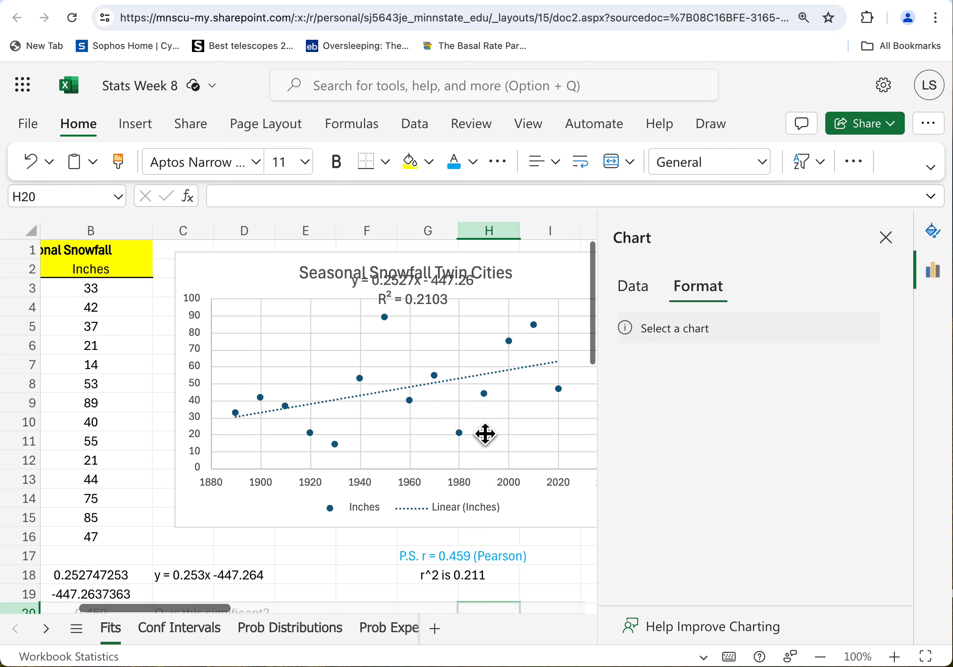
{"action": "scroll", "coordinate": [504, 574], "scroll_direction": "down", "scroll_amount": 1}
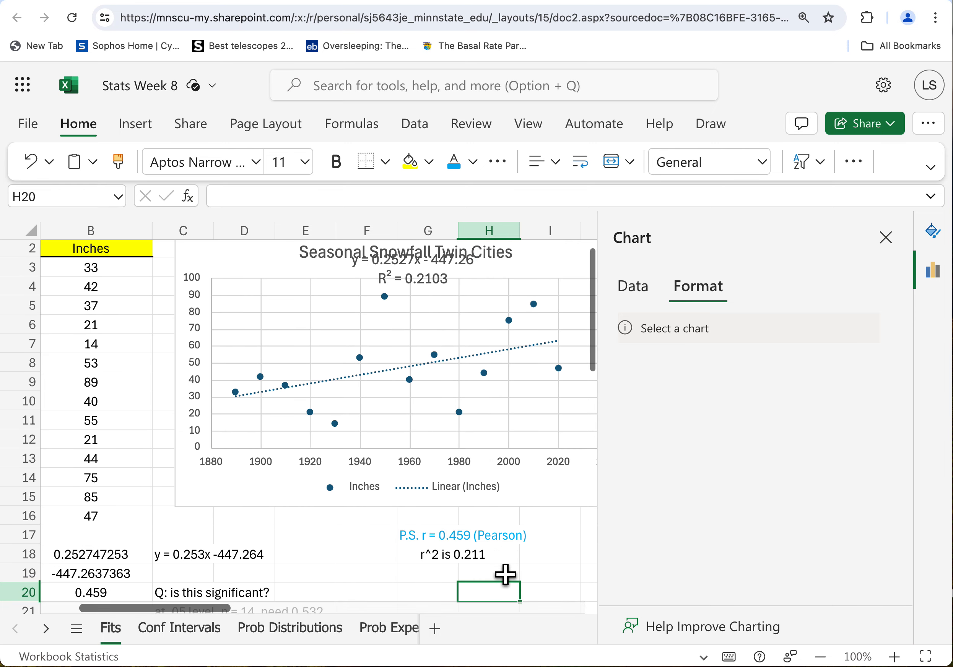
{"action": "scroll", "coordinate": [513, 508], "scroll_direction": "down", "scroll_amount": 1}
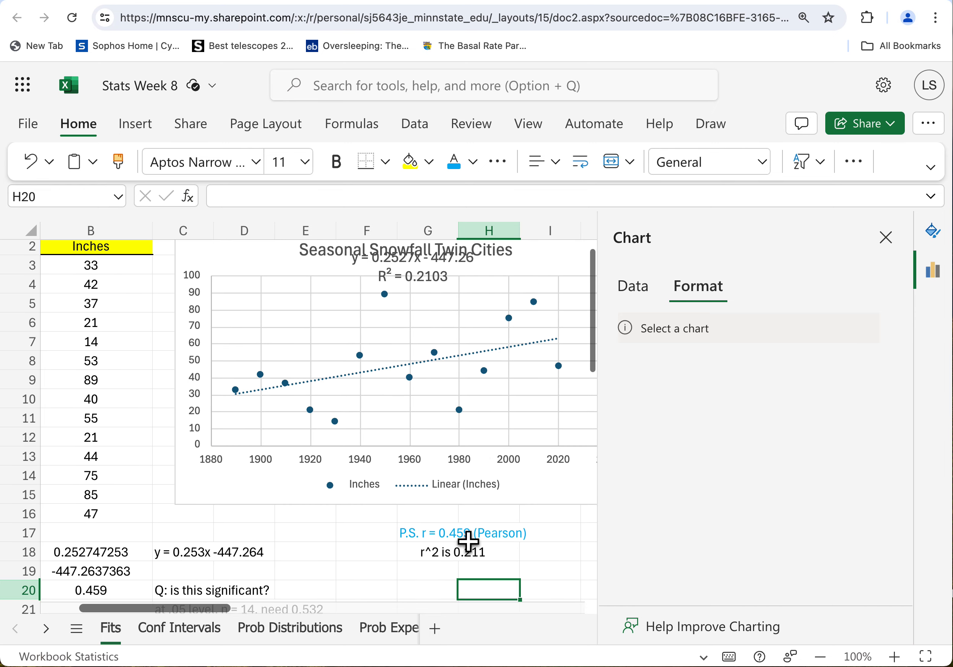
{"action": "scroll", "coordinate": [440, 425], "scroll_direction": "up", "scroll_amount": 2}
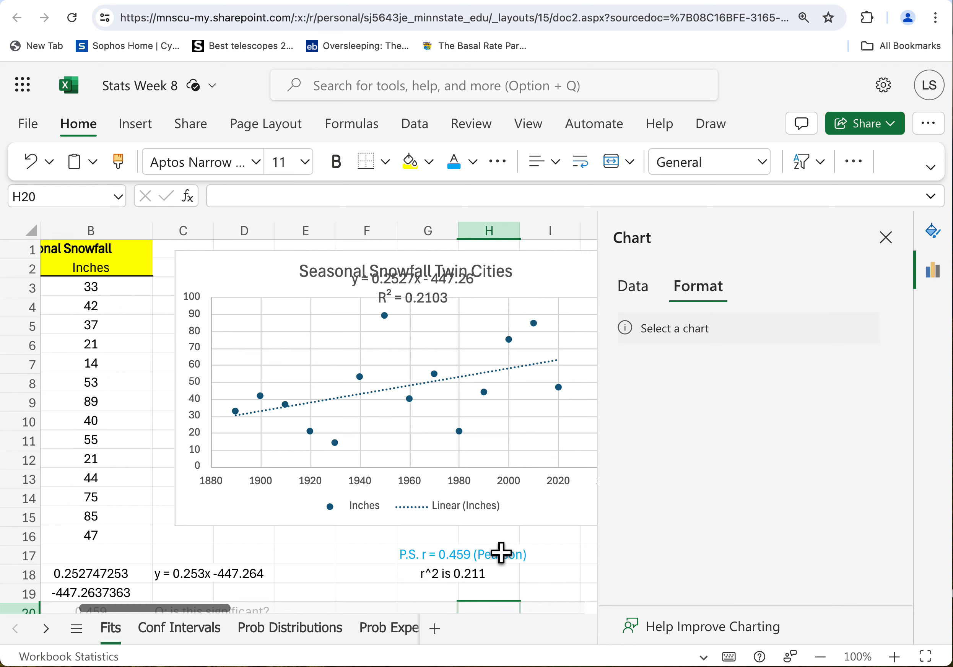
{"action": "scroll", "coordinate": [500, 553], "scroll_direction": "down", "scroll_amount": 1}
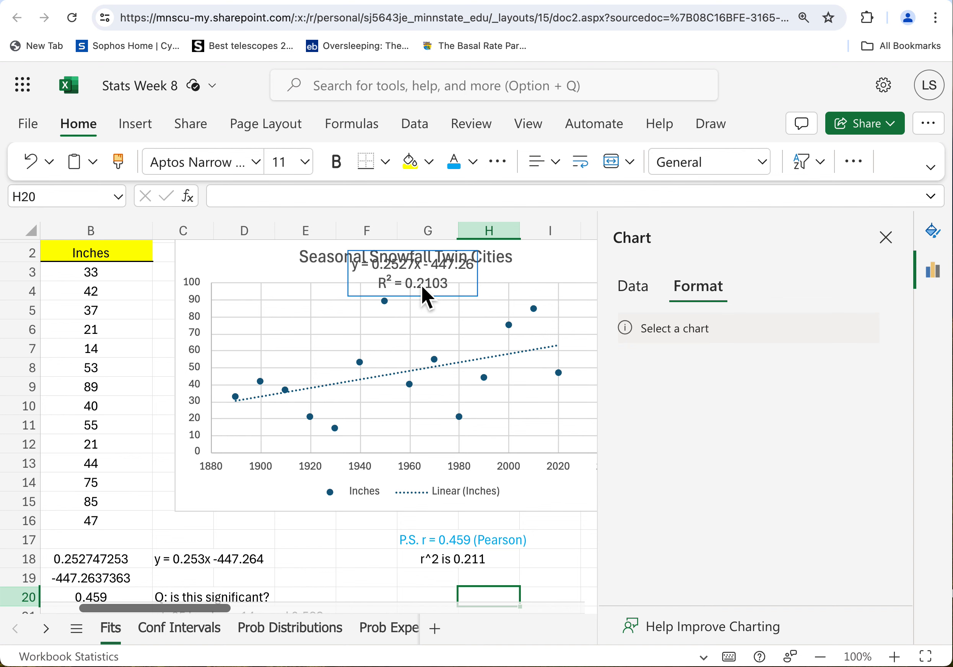
{"action": "scroll", "coordinate": [482, 573], "scroll_direction": "down", "scroll_amount": 1}
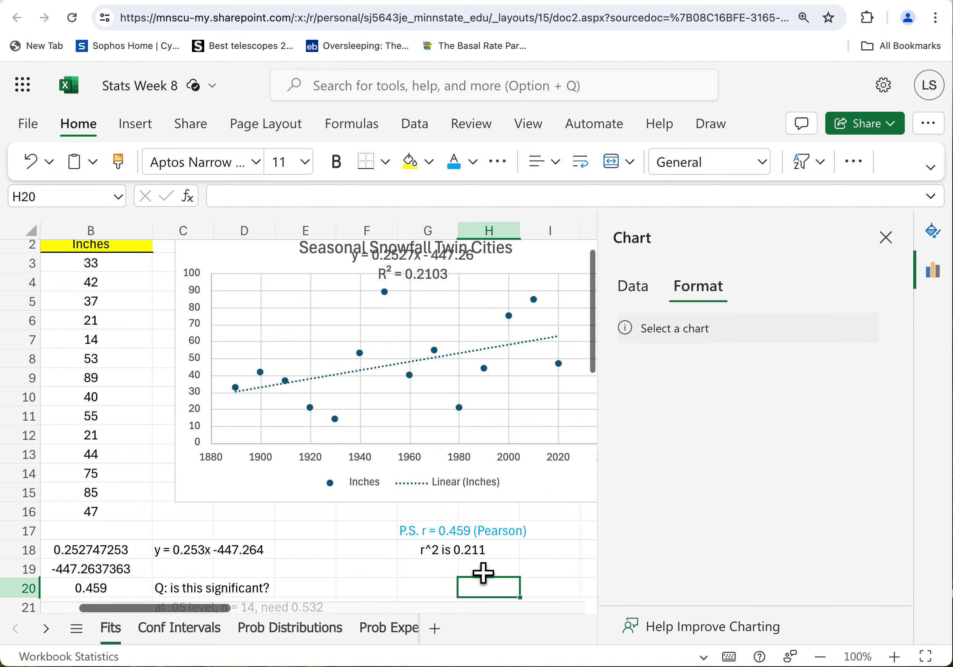
{"action": "scroll", "coordinate": [430, 604], "scroll_direction": "down", "scroll_amount": 2}
{"action": "left_click", "coordinate": [441, 564]}
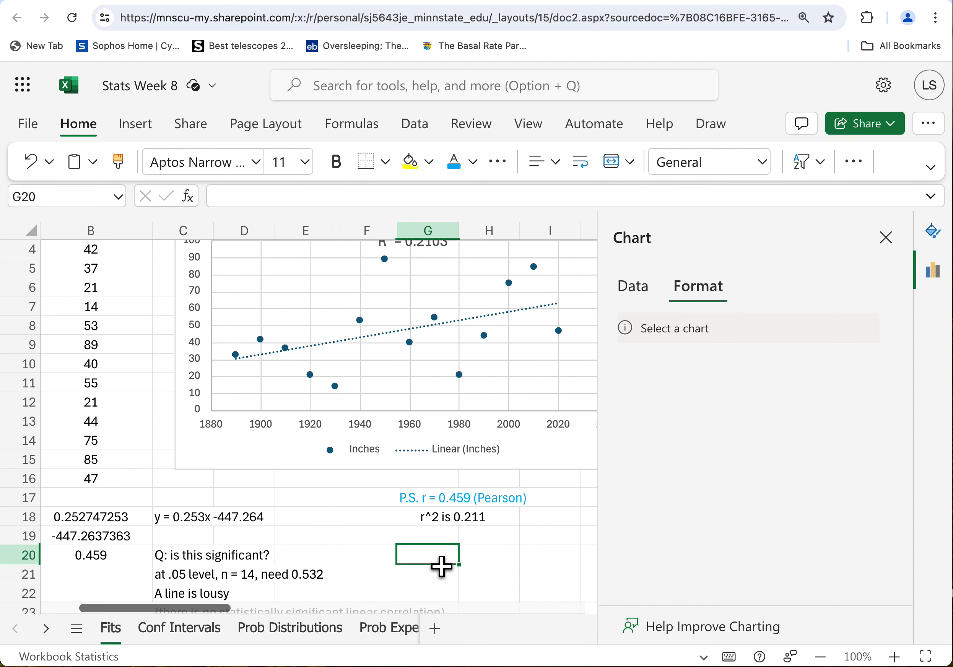
{"action": "type", "text": "R^2 ="}
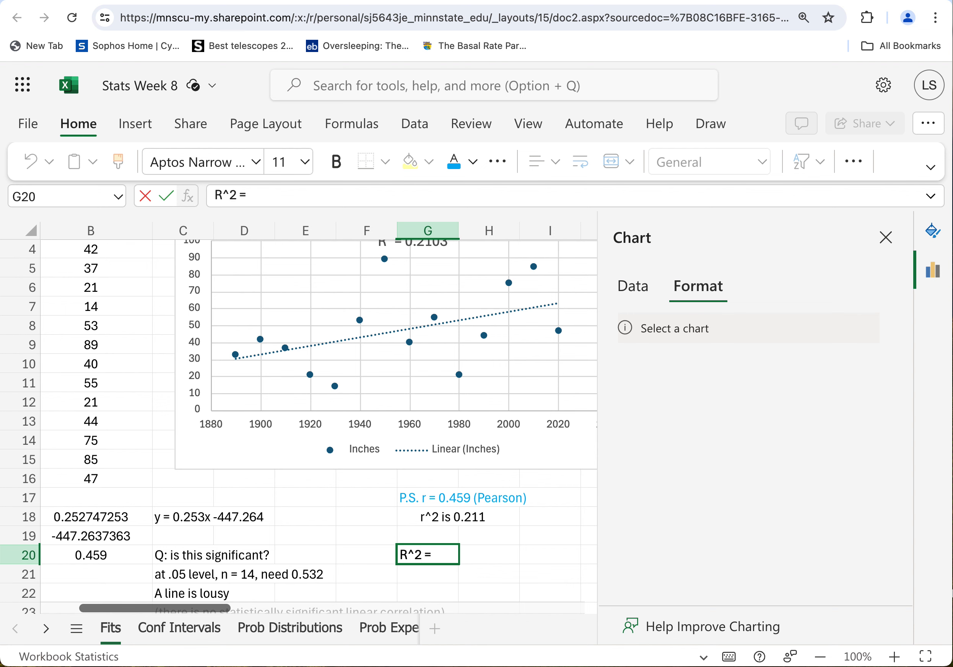
{"action": "type", "text": " .2130"}
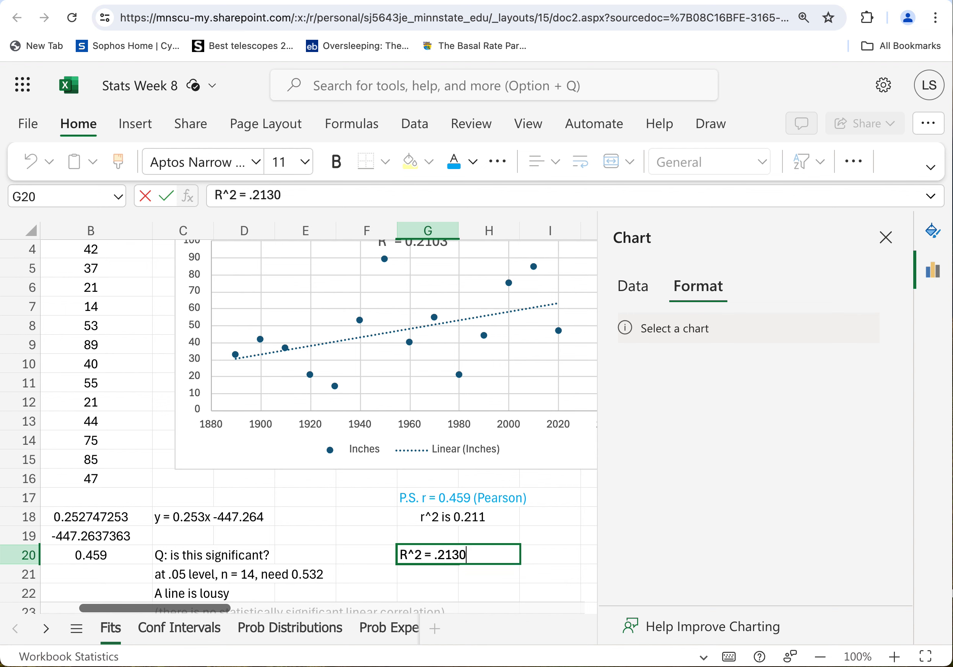
{"action": "left_click", "coordinate": [436, 581]}
{"action": "type", "text": "R = 0.459"}
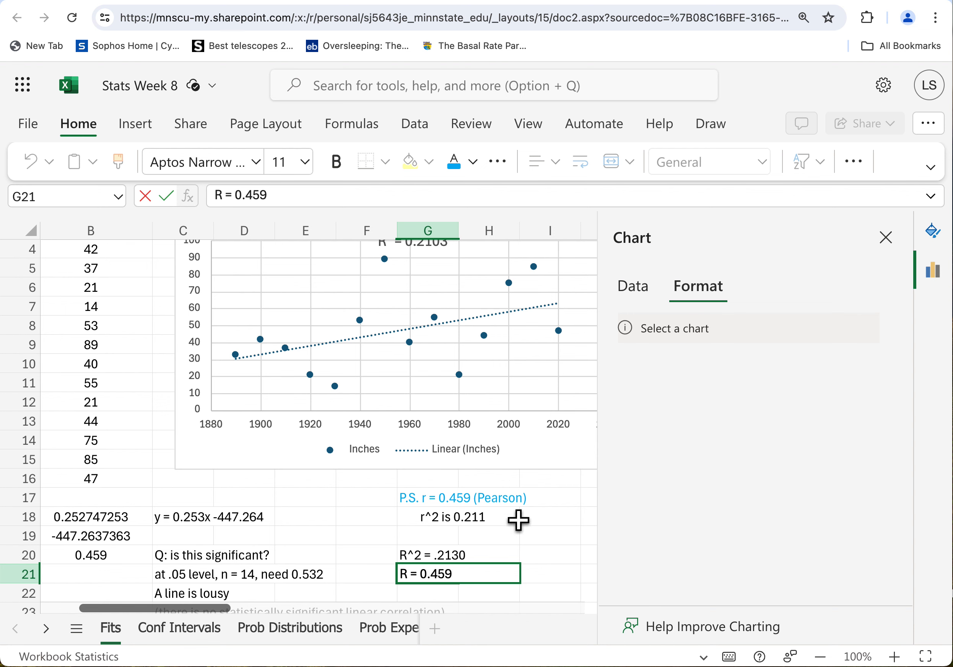
{"action": "left_click", "coordinate": [517, 556]}
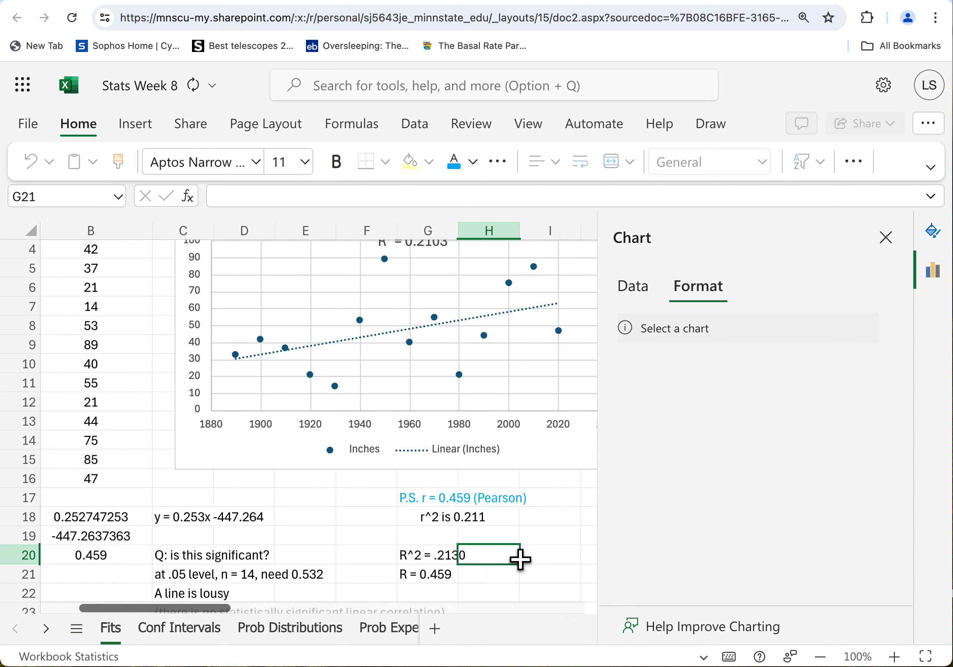
- Correct the note in cell G20 to "R^2 = .2103"
{"action": "left_click", "coordinate": [451, 558]}
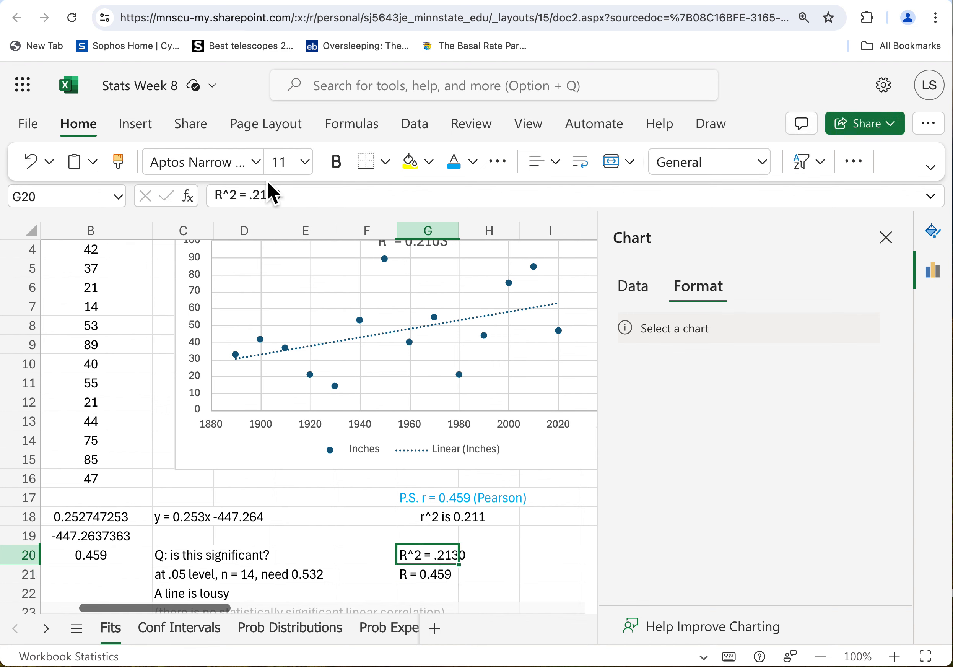
{"action": "left_click", "coordinate": [313, 201]}
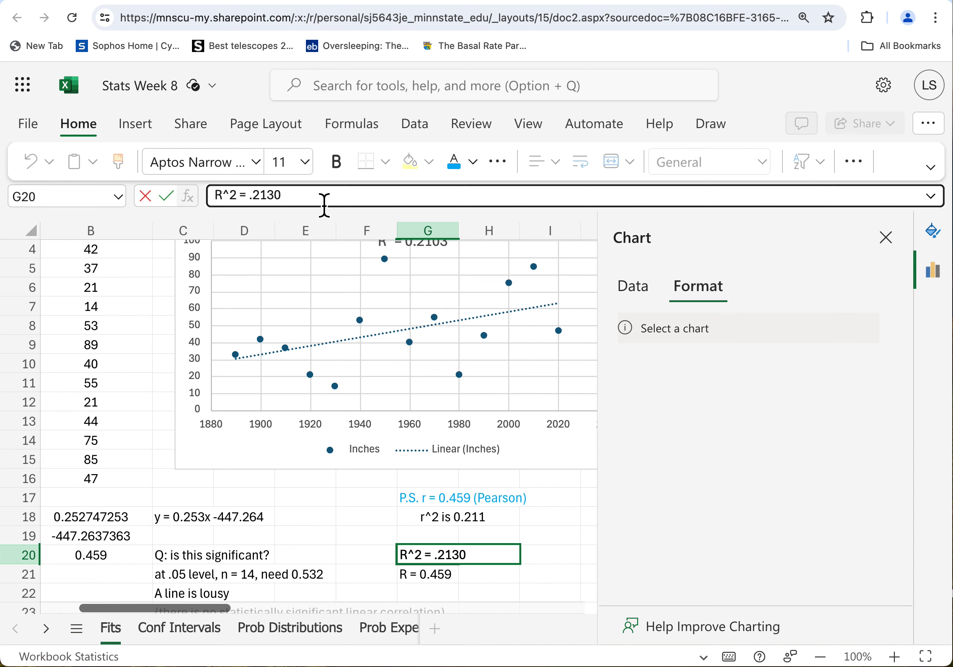
{"action": "left_click", "coordinate": [566, 558]}
{"action": "scroll", "coordinate": [566, 558], "scroll_direction": "down", "scroll_amount": 2}
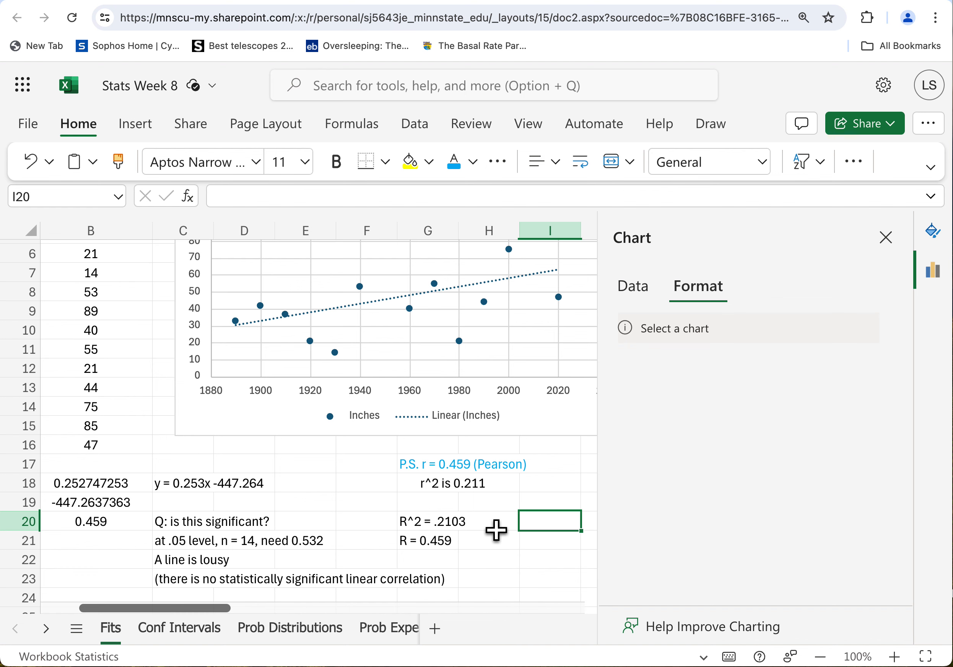
- Compare the chart's trendline equation and R-squared with the r, r^2 and significance notes below the data
{"action": "scroll", "coordinate": [496, 528], "scroll_direction": "up", "scroll_amount": 5}
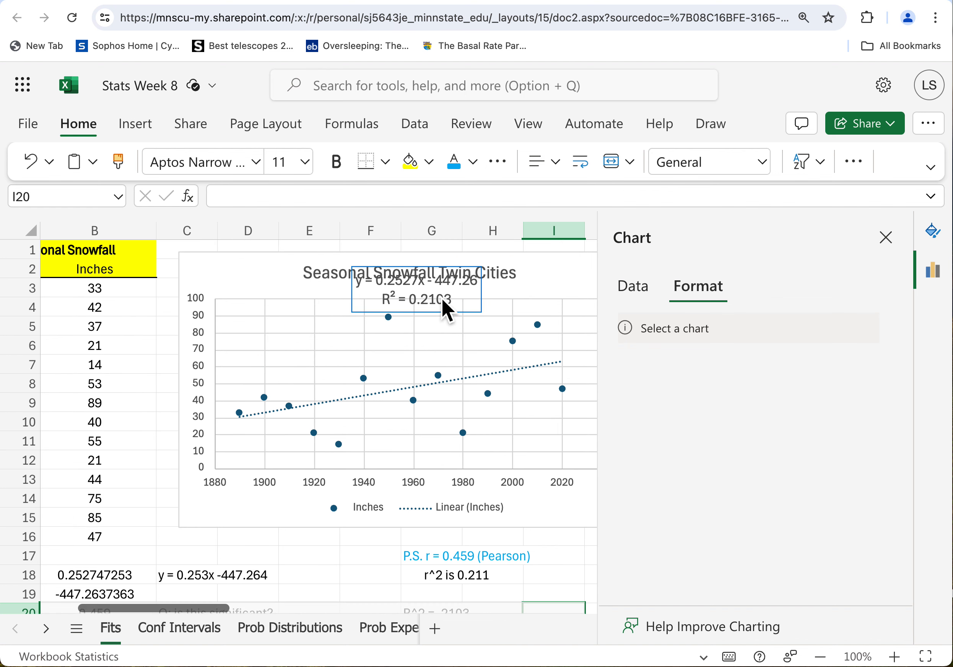
{"action": "scroll", "coordinate": [442, 305], "scroll_direction": "down", "scroll_amount": 3}
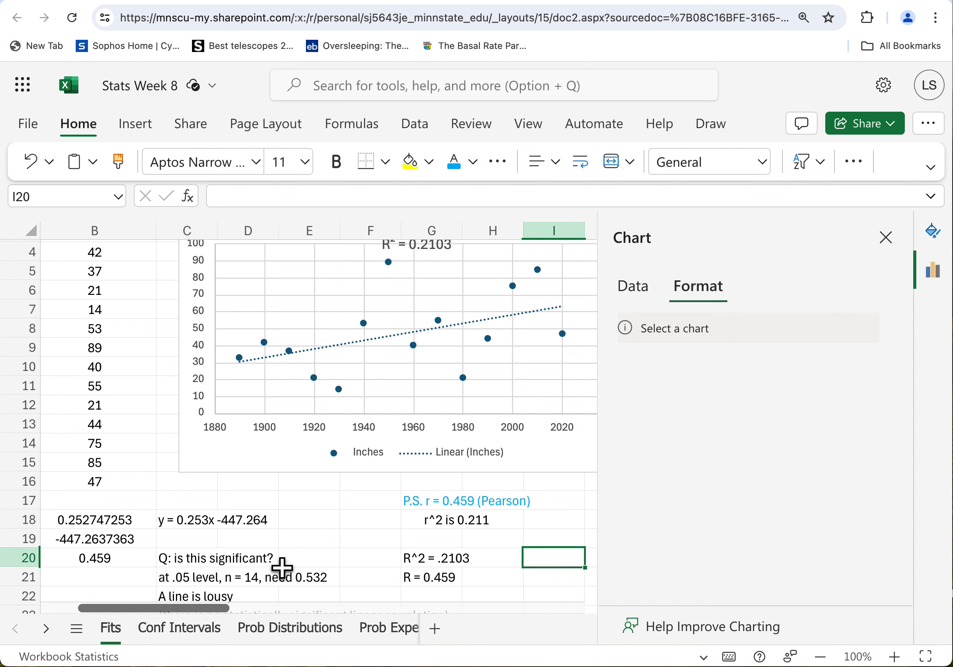
{"action": "scroll", "coordinate": [460, 326], "scroll_direction": "up", "scroll_amount": 3}
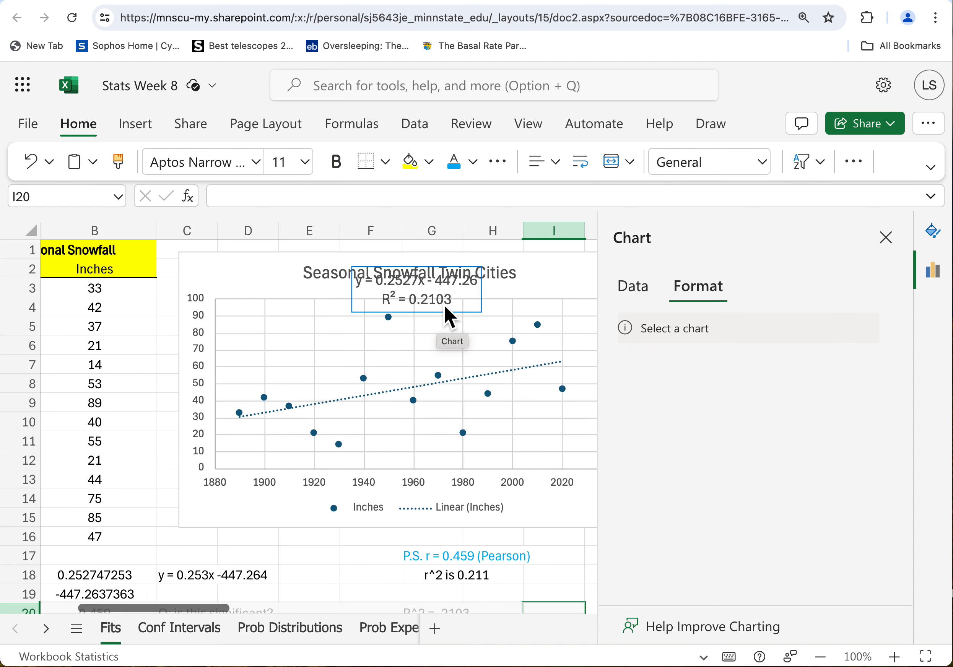
{"action": "scroll", "coordinate": [213, 585], "scroll_direction": "down", "scroll_amount": 2}
{"action": "scroll", "coordinate": [208, 602], "scroll_direction": "down", "scroll_amount": 1}
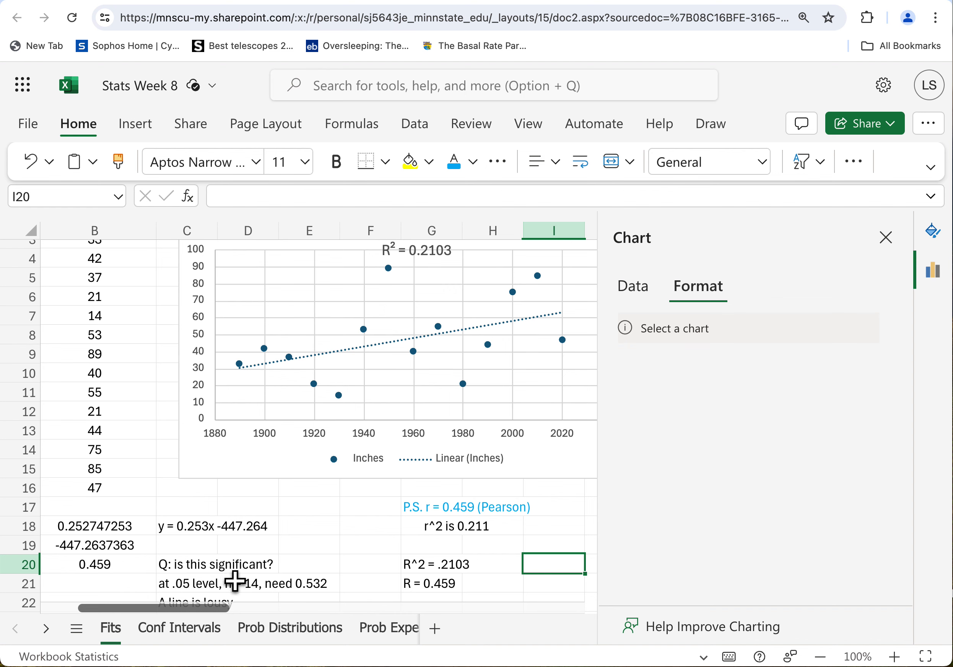
{"action": "scroll", "coordinate": [239, 589], "scroll_direction": "down", "scroll_amount": 2}
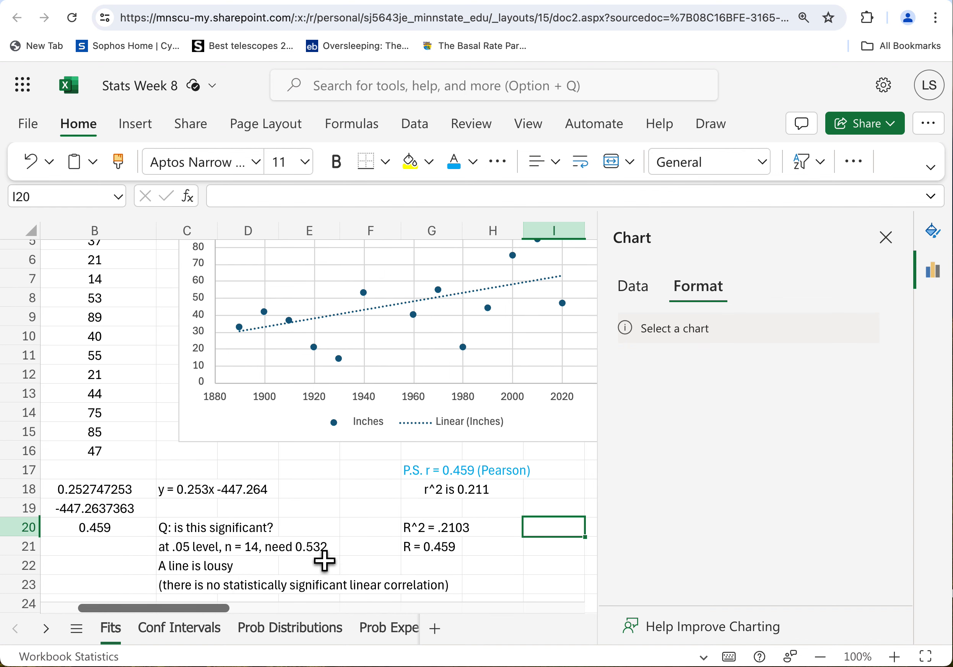
{"action": "scroll", "coordinate": [324, 563], "scroll_direction": "right", "scroll_amount": 1}
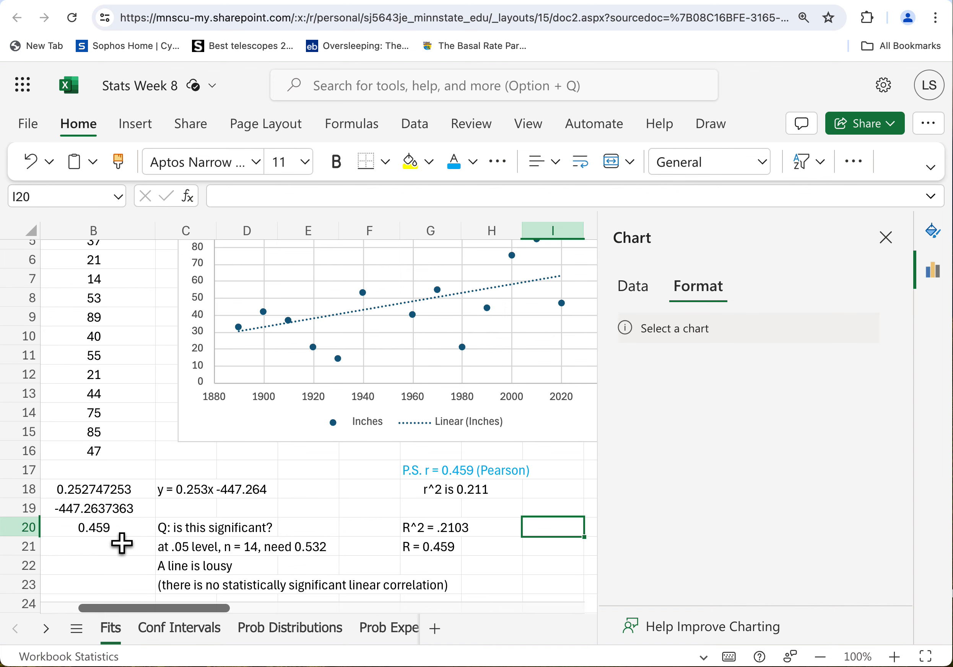
{"action": "scroll", "coordinate": [122, 543], "scroll_direction": "left", "scroll_amount": 1}
{"action": "scroll", "coordinate": [404, 548], "scroll_direction": "left", "scroll_amount": 1}
{"action": "scroll", "coordinate": [401, 548], "scroll_direction": "right", "scroll_amount": 1}
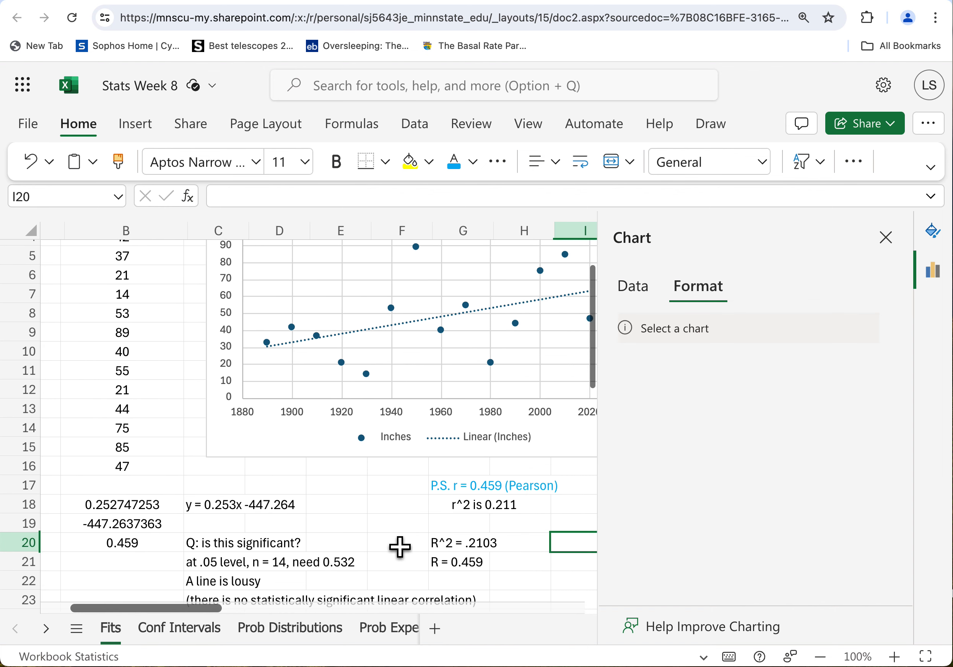
{"action": "scroll", "coordinate": [400, 547], "scroll_direction": "up", "scroll_amount": 3}
{"action": "scroll", "coordinate": [400, 547], "scroll_direction": "right", "scroll_amount": 2}
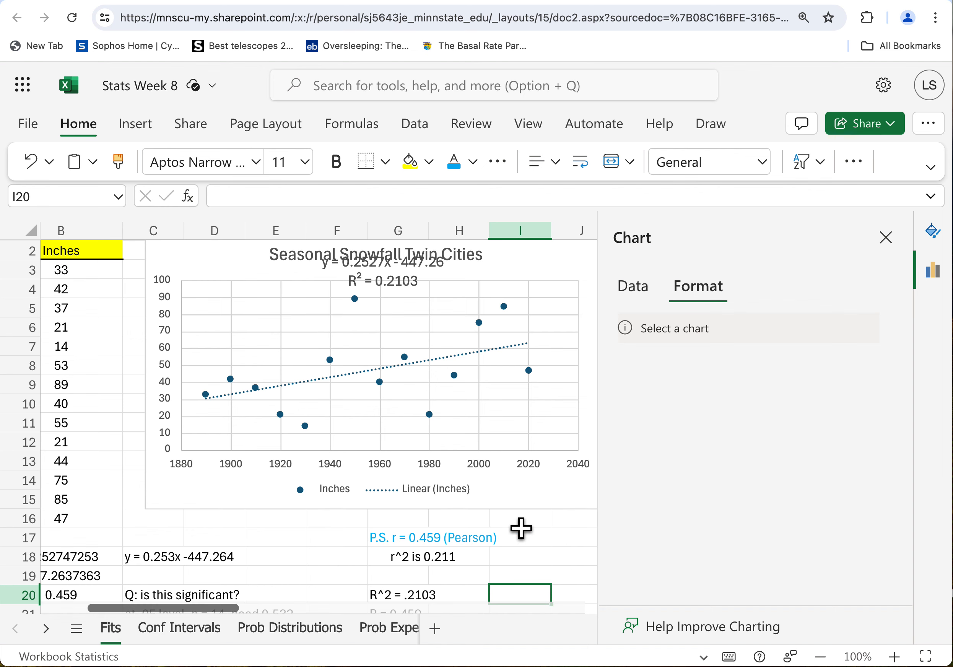
{"action": "scroll", "coordinate": [511, 525], "scroll_direction": "down", "scroll_amount": 5}
{"action": "scroll", "coordinate": [511, 525], "scroll_direction": "up", "scroll_amount": 3}
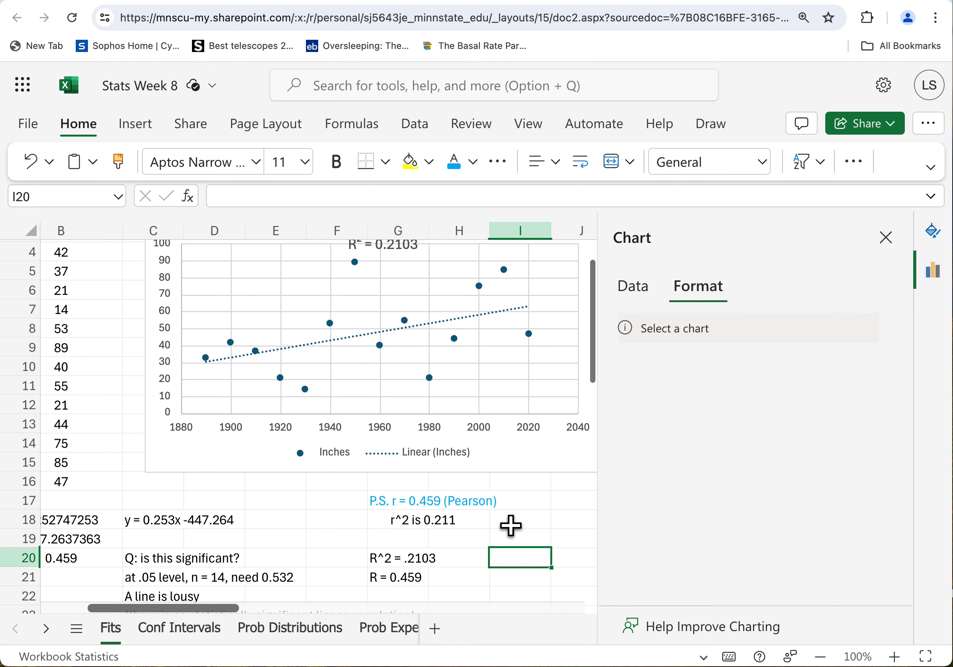
{"action": "scroll", "coordinate": [511, 525], "scroll_direction": "up", "scroll_amount": 3}
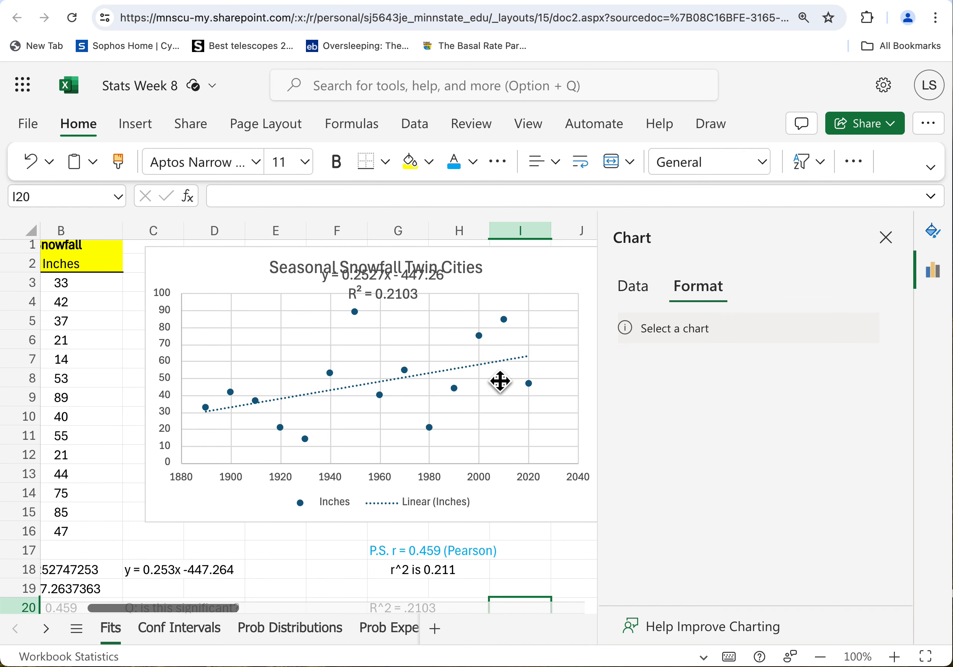
- Add a second linear trendline to the snowfall scatter chart and open its format settings
{"action": "left_click", "coordinate": [488, 369]}
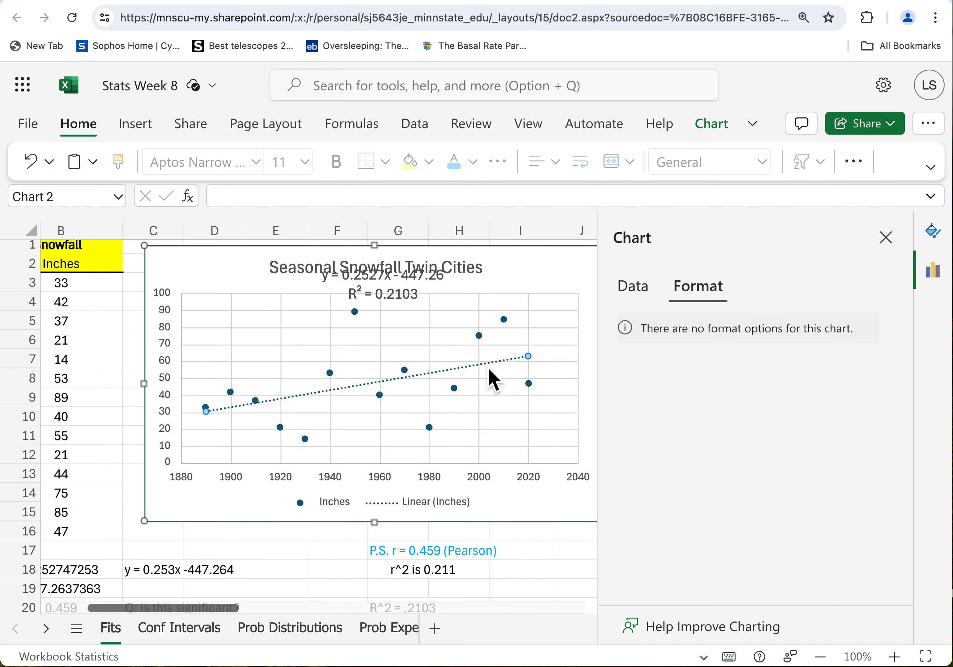
{"action": "right_click", "coordinate": [488, 366]}
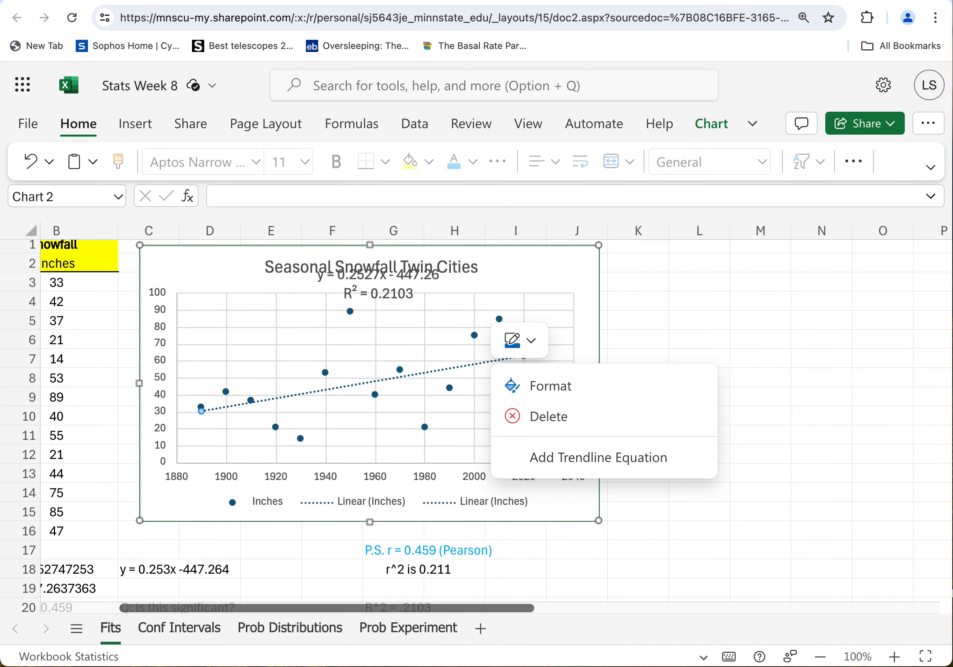
{"action": "left_click", "coordinate": [596, 457]}
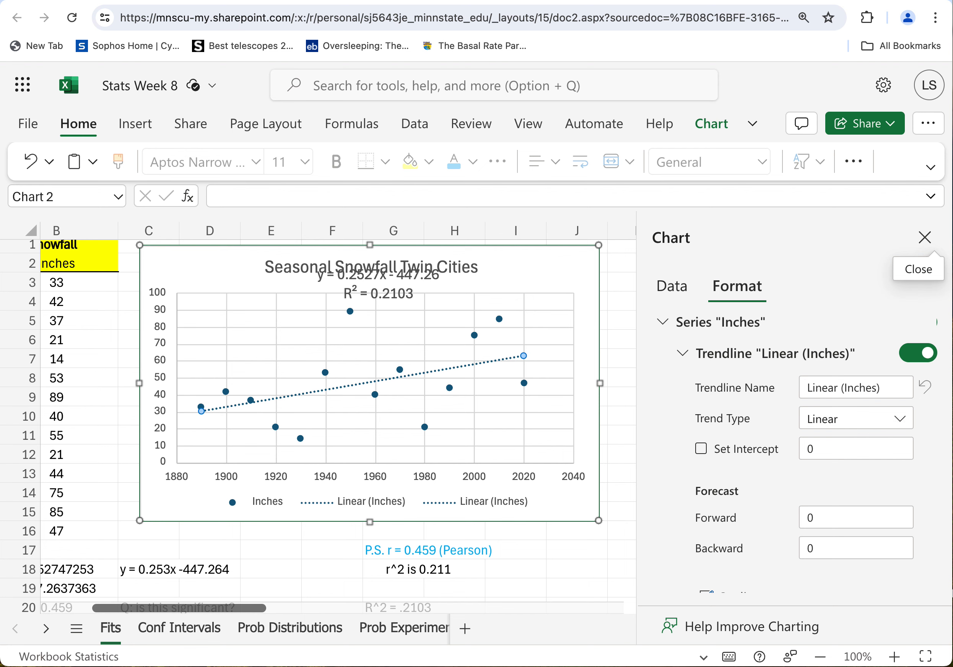
- Change the second trendline's trend type to Polynomial
{"action": "left_click", "coordinate": [899, 419]}
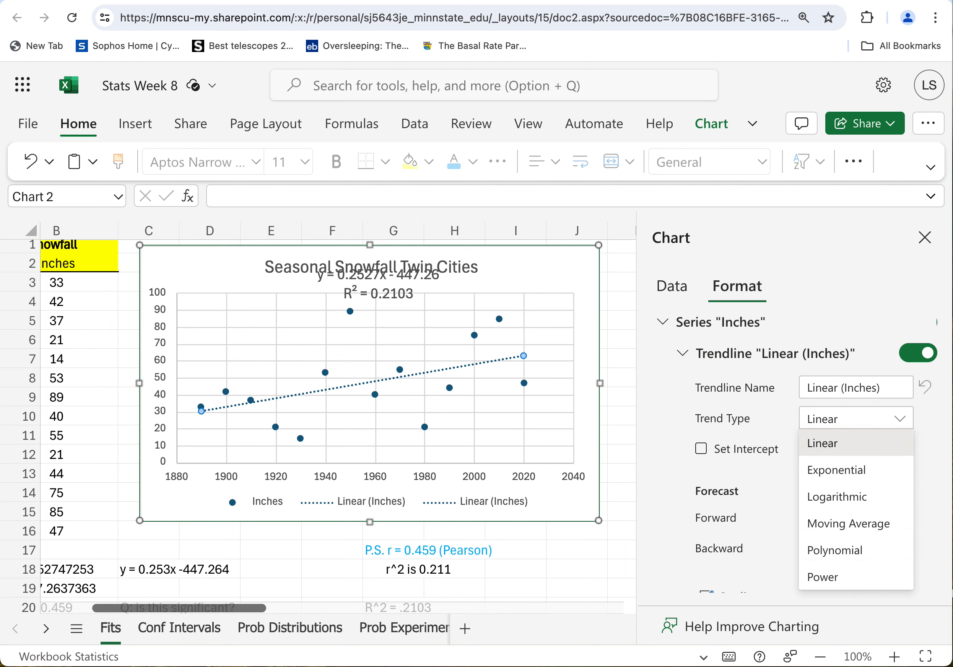
{"action": "key", "text": "Down"}
{"action": "key", "text": "Down"}
{"action": "key", "text": "Down"}
{"action": "key", "text": "Down"}
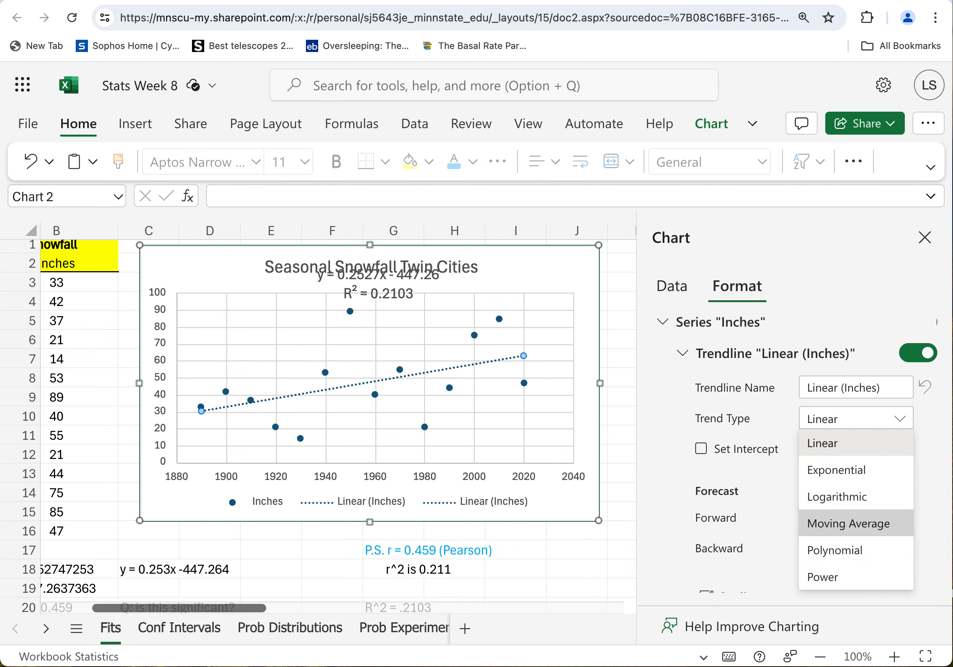
{"action": "key", "text": "Up"}
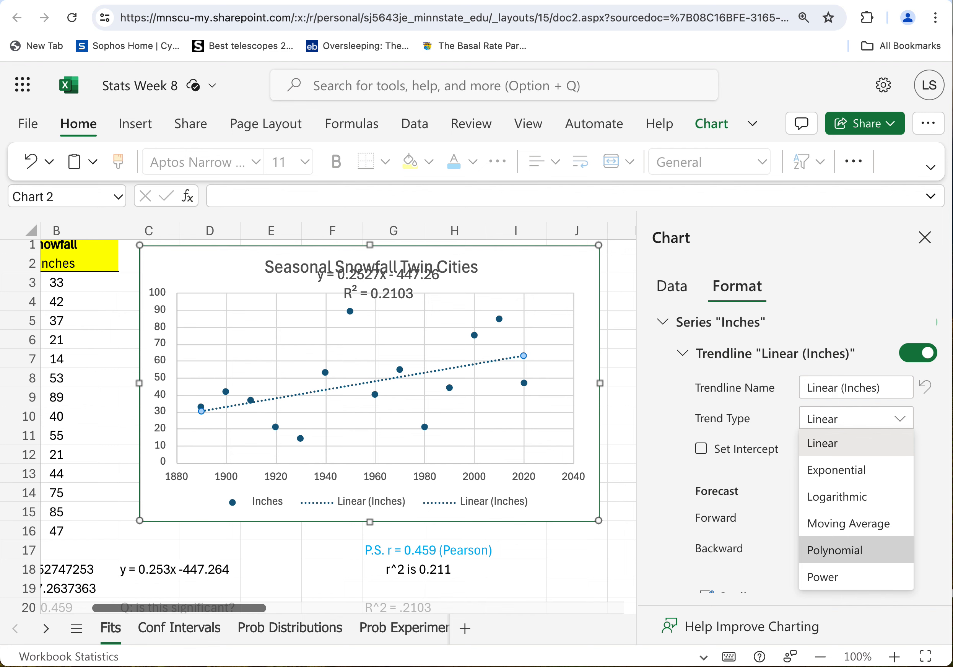
{"action": "key", "text": "Return"}
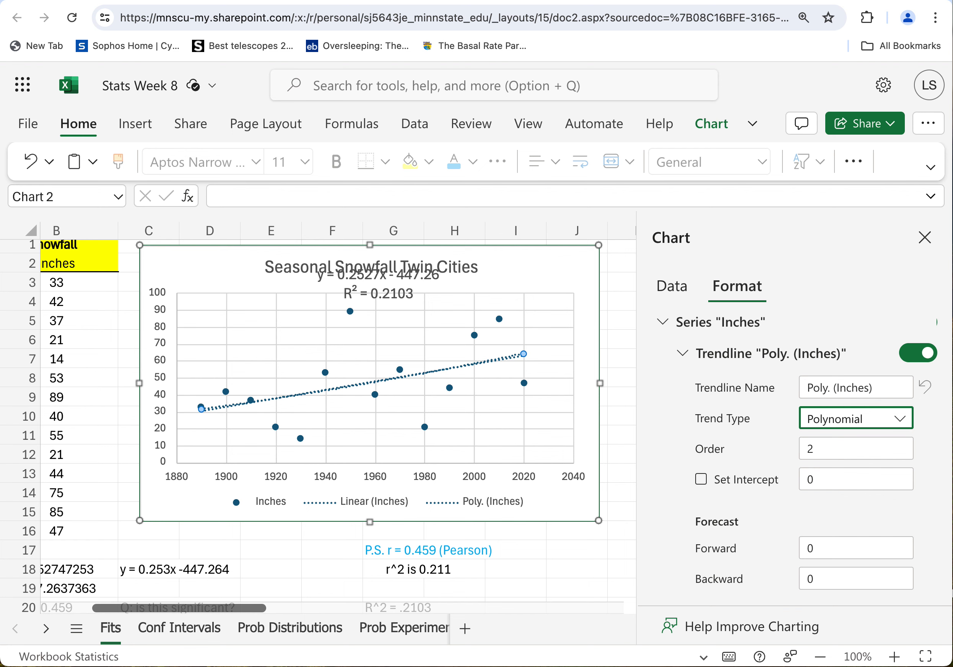
{"action": "scroll", "coordinate": [795, 460], "scroll_direction": "down", "scroll_amount": 5}
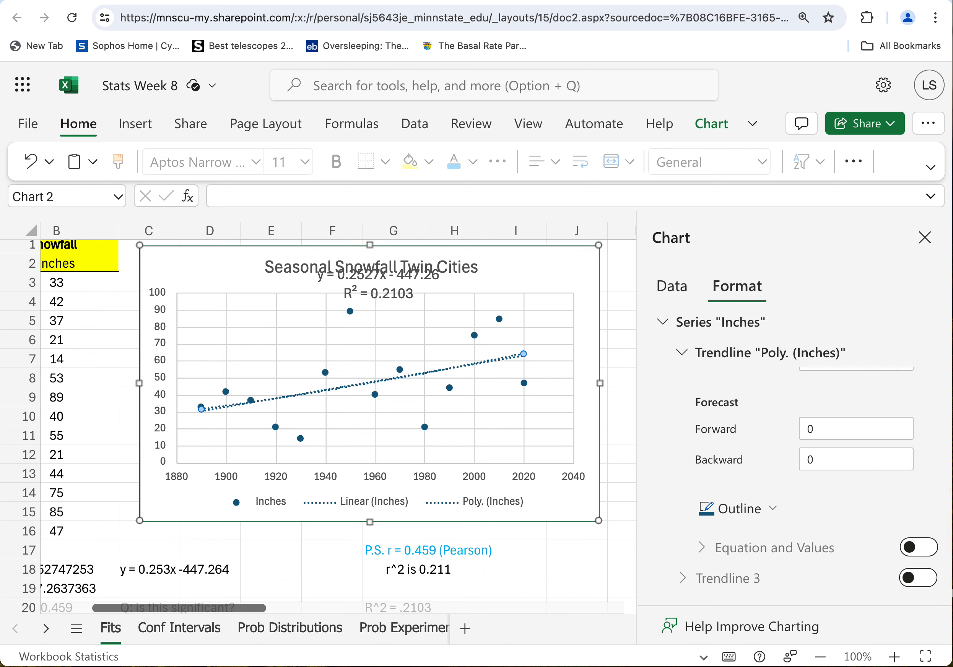
{"action": "scroll", "coordinate": [794, 459], "scroll_direction": "up", "scroll_amount": 8}
{"action": "scroll", "coordinate": [806, 460], "scroll_direction": "up", "scroll_amount": 3}
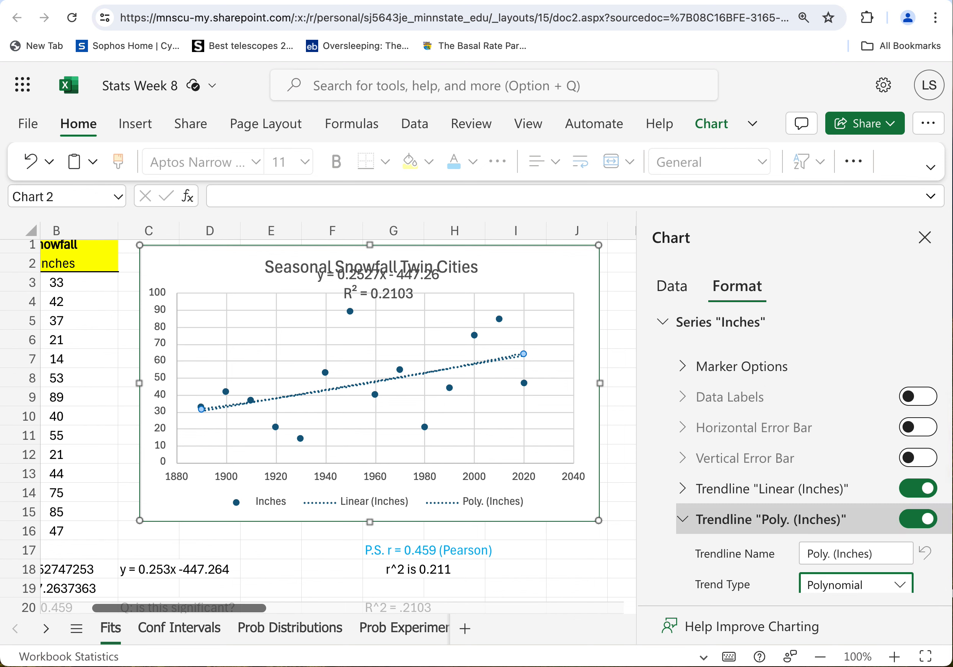
- Add the trendline equation of the order 2 polynomial trendline to the snowfall chart
{"action": "scroll", "coordinate": [794, 460], "scroll_direction": "down", "scroll_amount": 4}
{"action": "scroll", "coordinate": [813, 459], "scroll_direction": "down", "scroll_amount": 1}
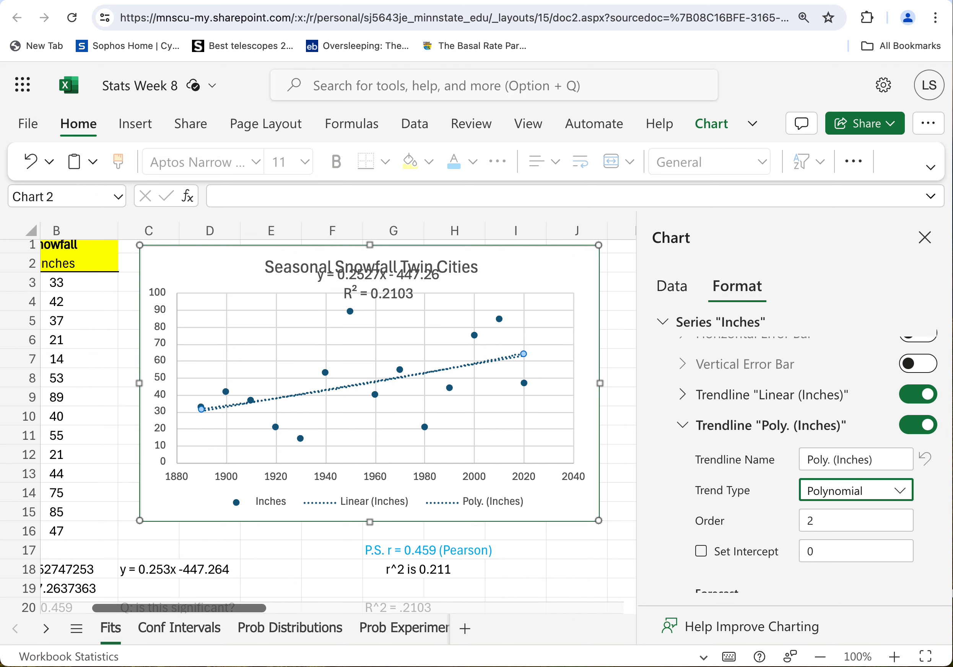
{"action": "right_click", "coordinate": [522, 355]}
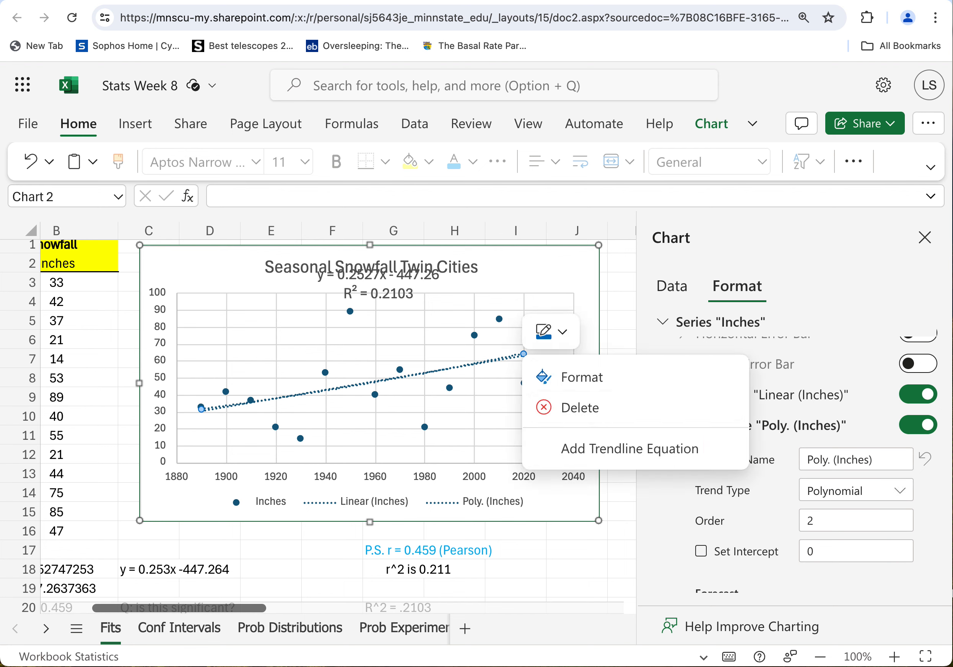
{"action": "left_click", "coordinate": [630, 449]}
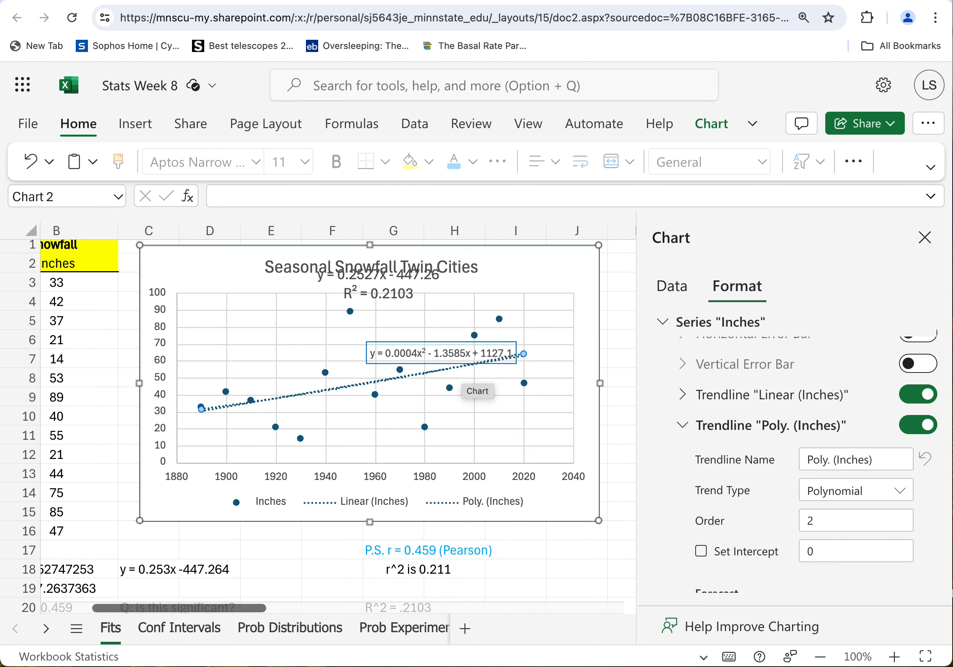
- Display the polynomial trendline's R-squared value on the chart along with its equation
{"action": "right_click", "coordinate": [489, 356]}
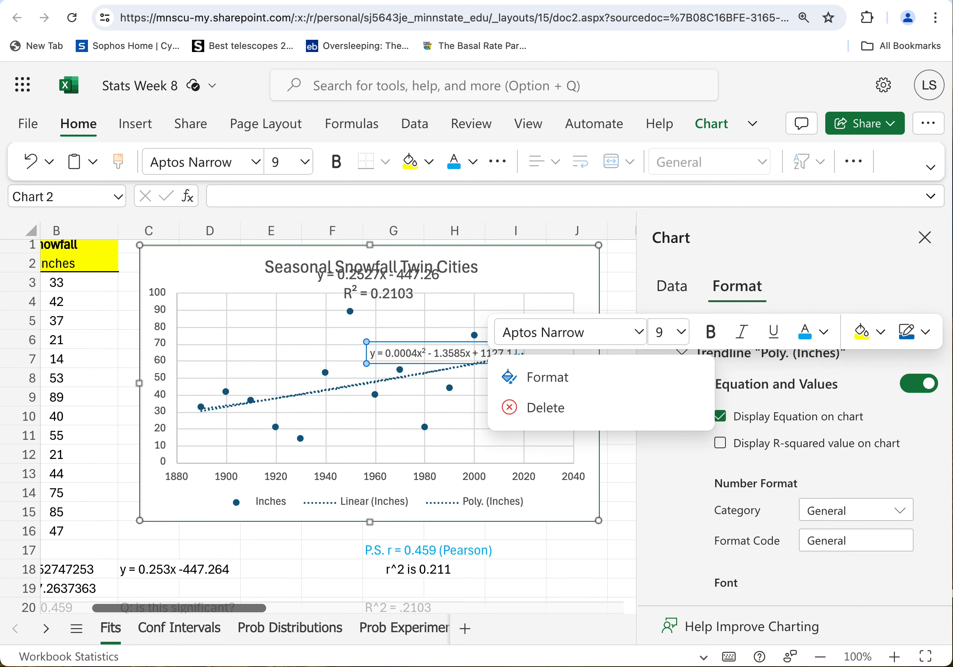
{"action": "key", "text": "Escape"}
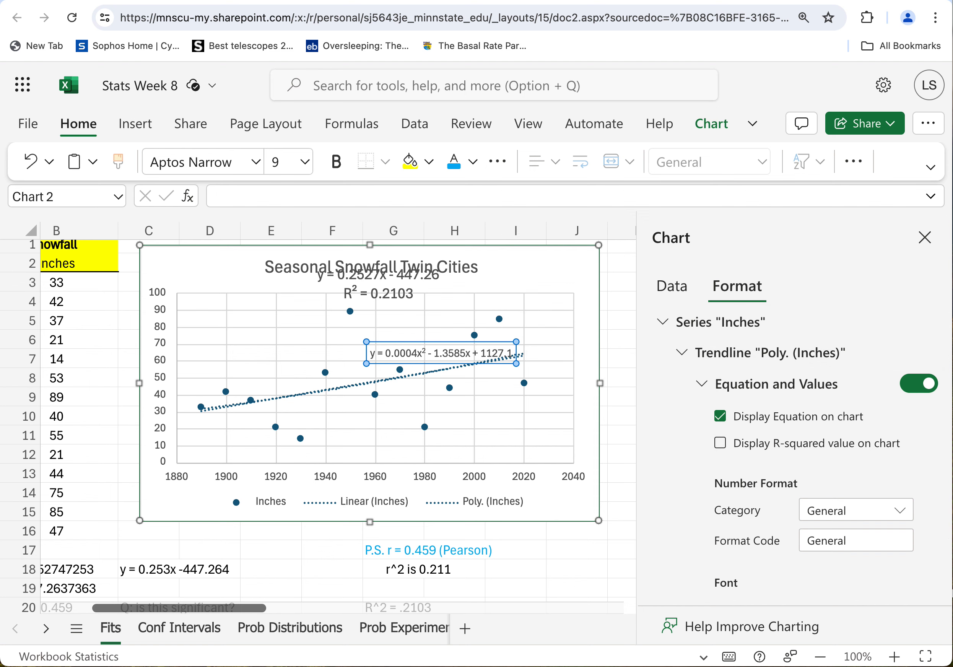
{"action": "scroll", "coordinate": [794, 439], "scroll_direction": "down", "scroll_amount": 2}
{"action": "scroll", "coordinate": [794, 439], "scroll_direction": "up", "scroll_amount": 3}
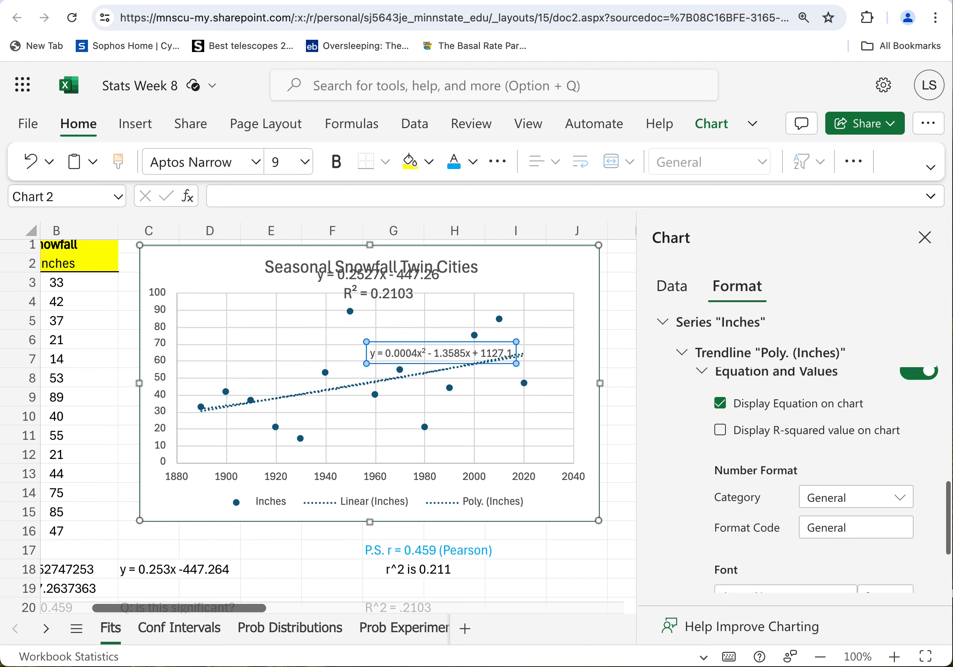
{"action": "left_click", "coordinate": [720, 454]}
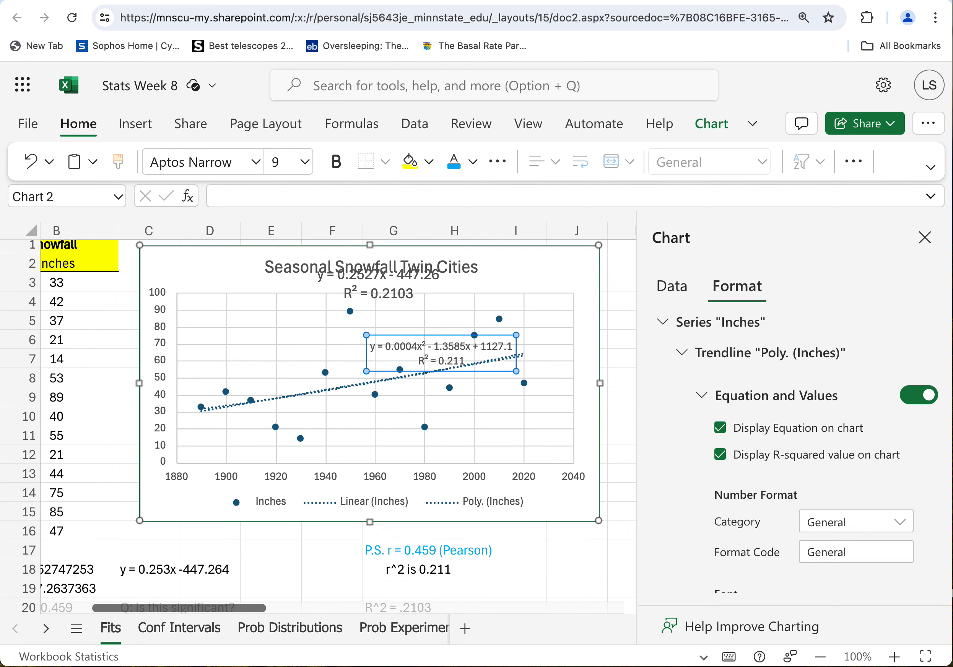
{"action": "scroll", "coordinate": [795, 480], "scroll_direction": "down", "scroll_amount": 5}
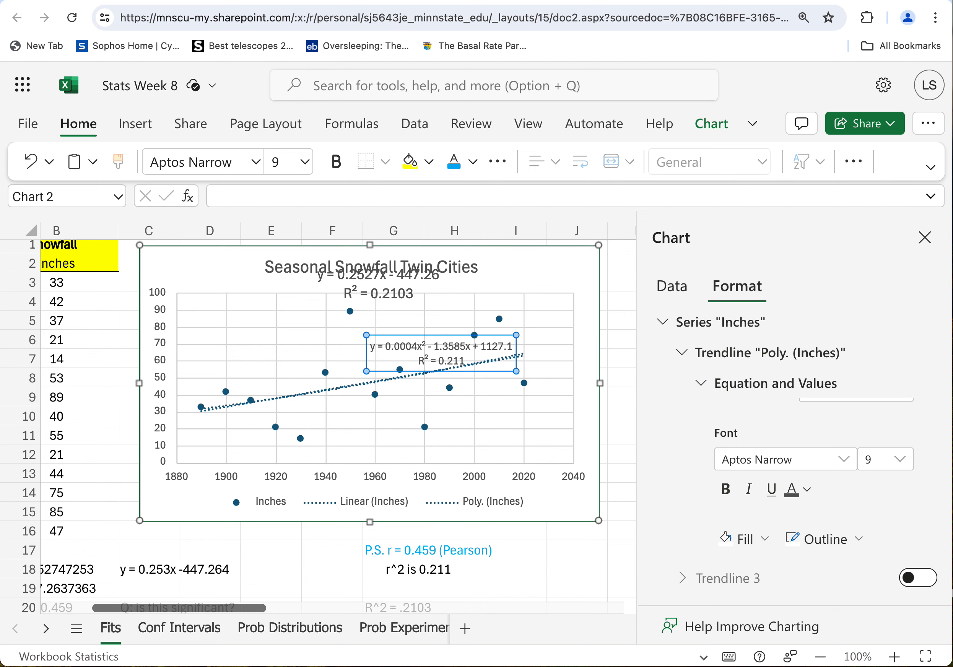
- Compare the linear and polynomial equations and R-squared values on the chart with the data and the correlation notes below
{"action": "left_click", "coordinate": [576, 569]}
{"action": "scroll", "coordinate": [576, 569], "scroll_direction": "down", "scroll_amount": 2}
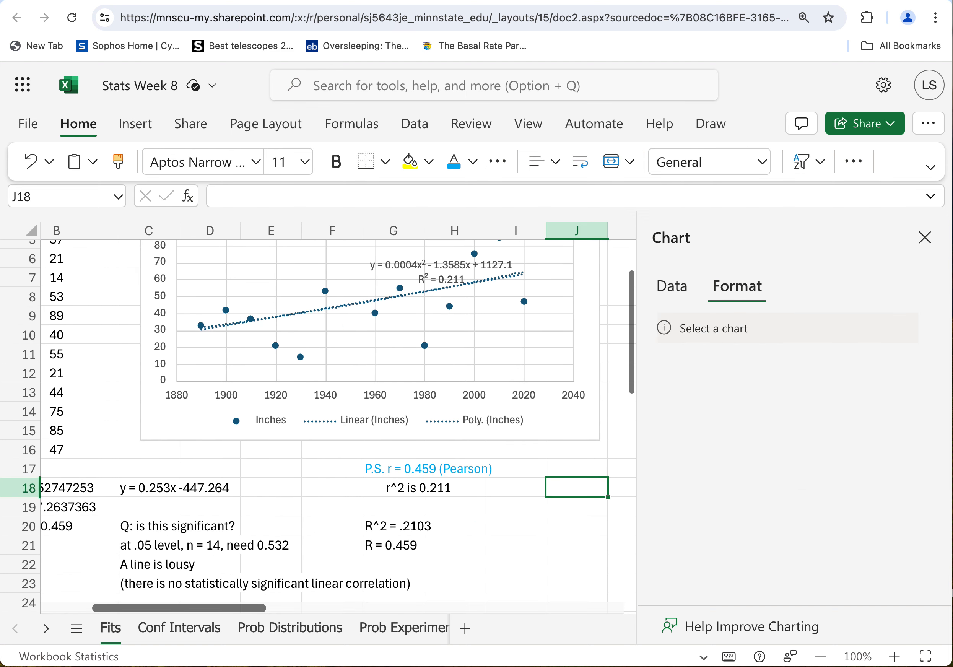
{"action": "scroll", "coordinate": [318, 426], "scroll_direction": "down", "scroll_amount": 1}
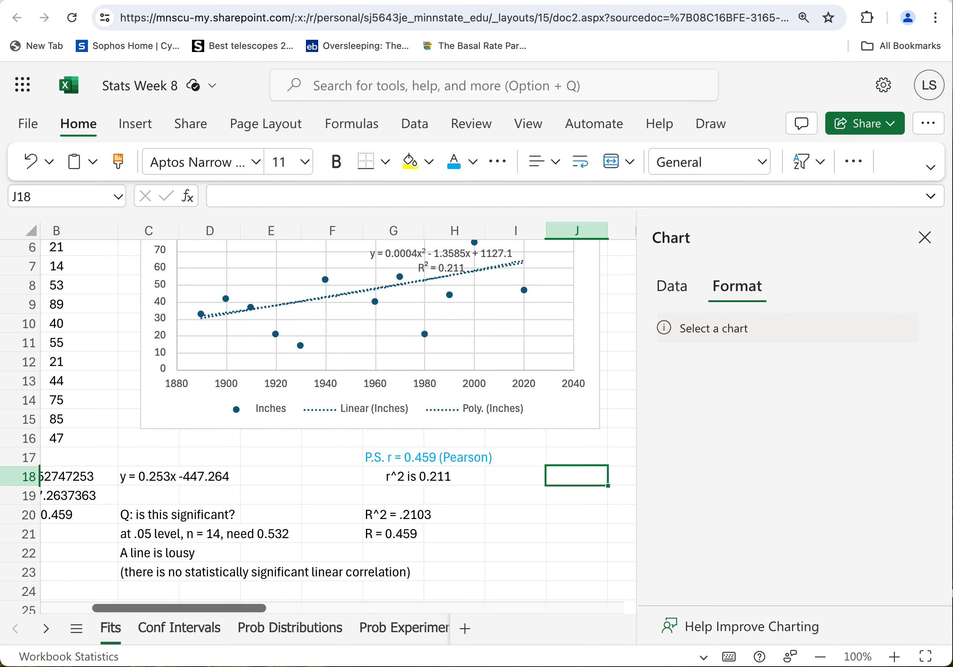
{"action": "scroll", "coordinate": [318, 426], "scroll_direction": "up", "scroll_amount": 3}
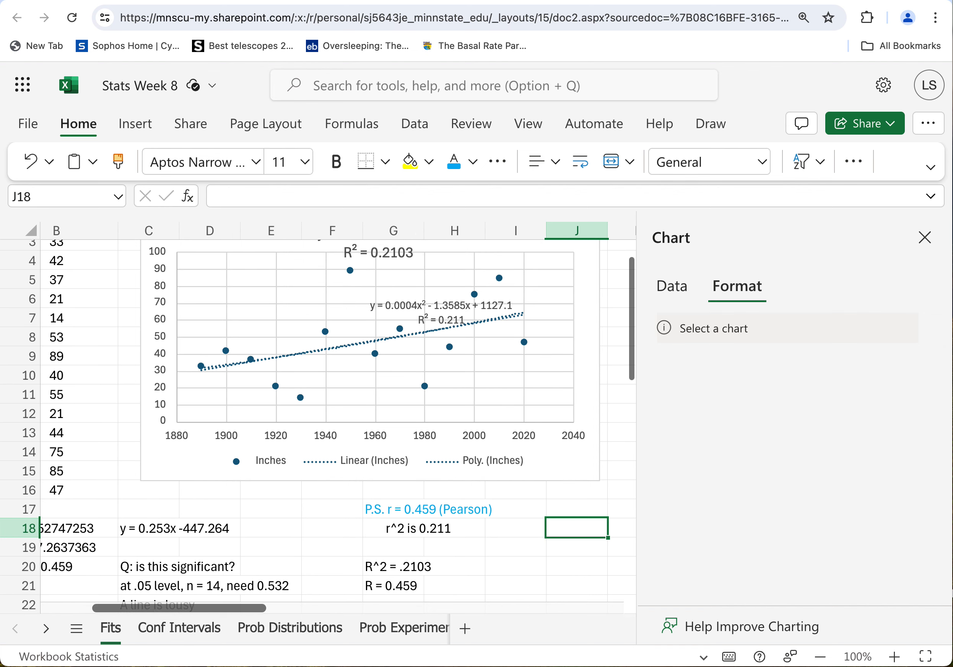
{"action": "scroll", "coordinate": [318, 426], "scroll_direction": "left", "scroll_amount": 2}
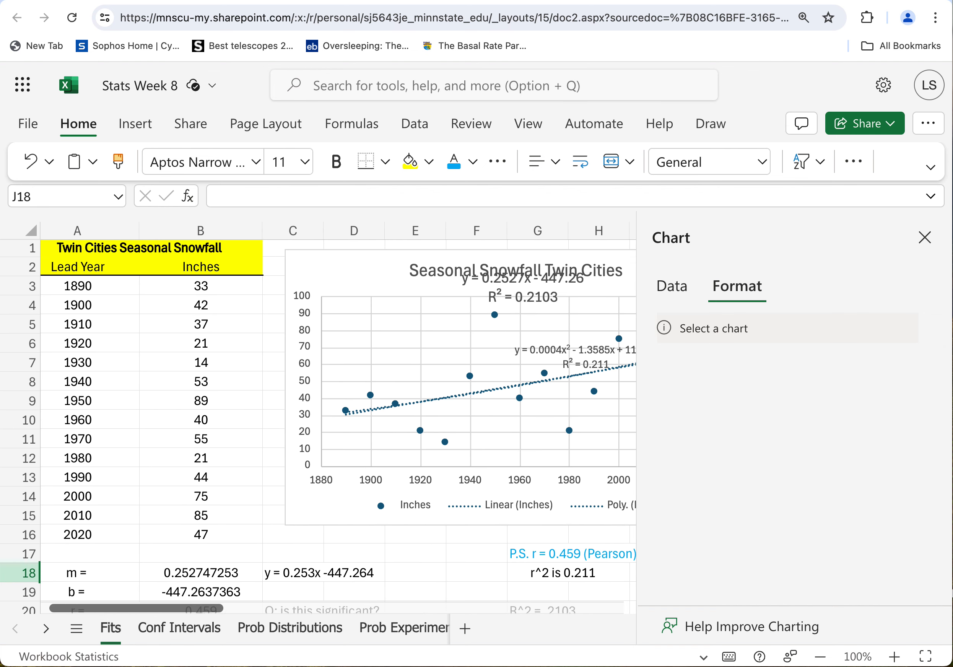
{"action": "scroll", "coordinate": [318, 426], "scroll_direction": "down", "scroll_amount": 3}
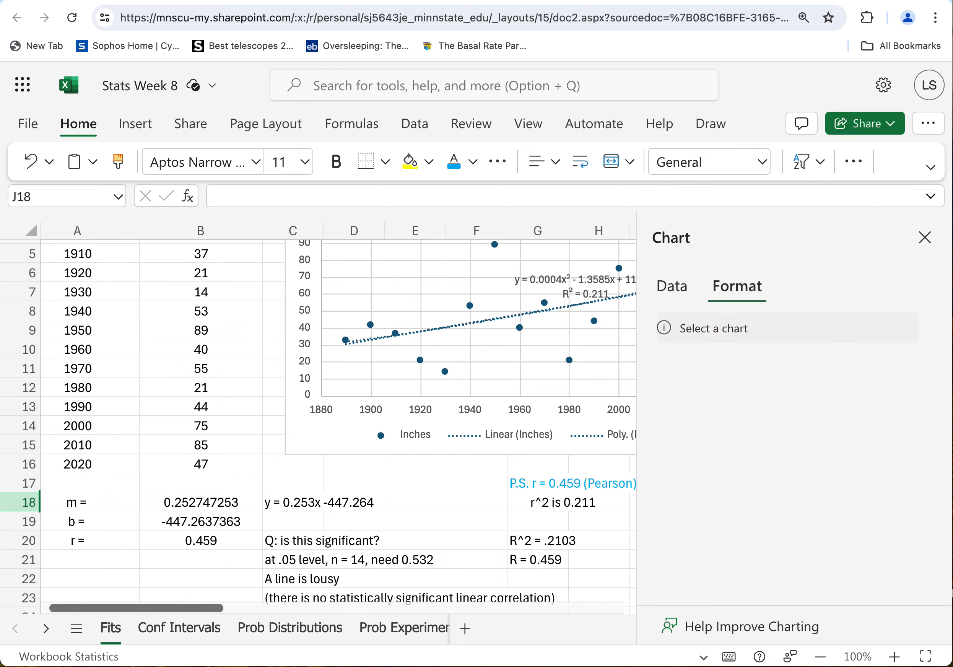
{"action": "scroll", "coordinate": [317, 422], "scroll_direction": "down", "scroll_amount": 3}
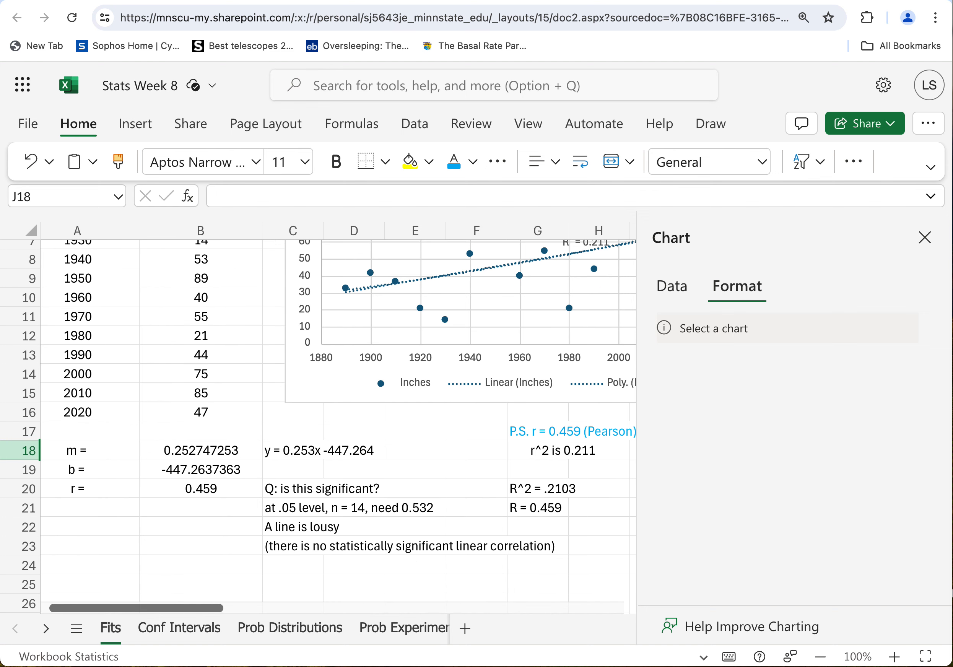
{"action": "scroll", "coordinate": [318, 422], "scroll_direction": "up", "scroll_amount": 4}
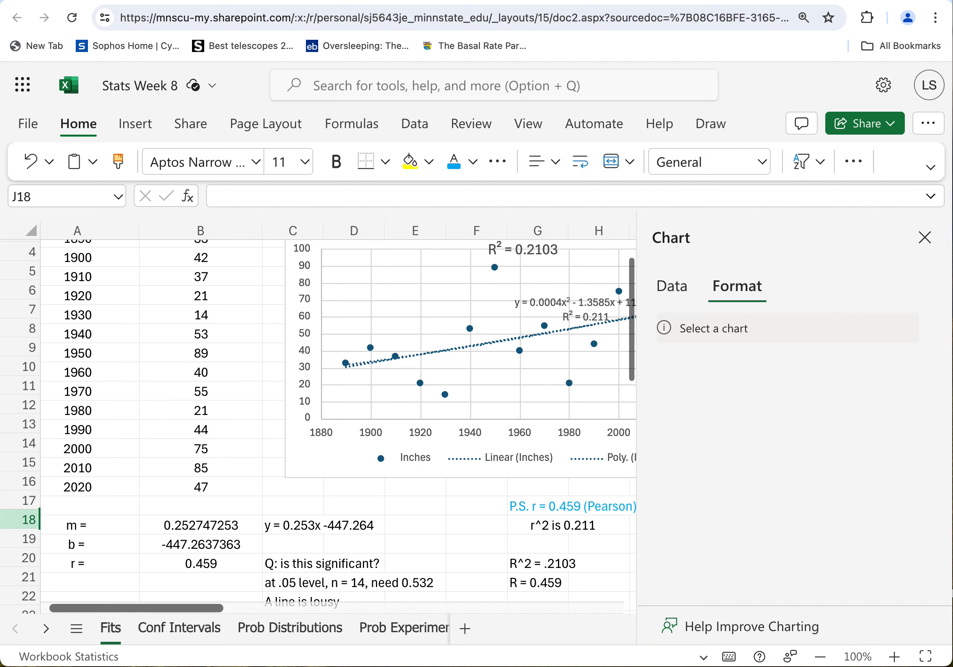
{"action": "scroll", "coordinate": [318, 422], "scroll_direction": "right", "scroll_amount": 2}
{"action": "scroll", "coordinate": [338, 418], "scroll_direction": "up", "scroll_amount": 2}
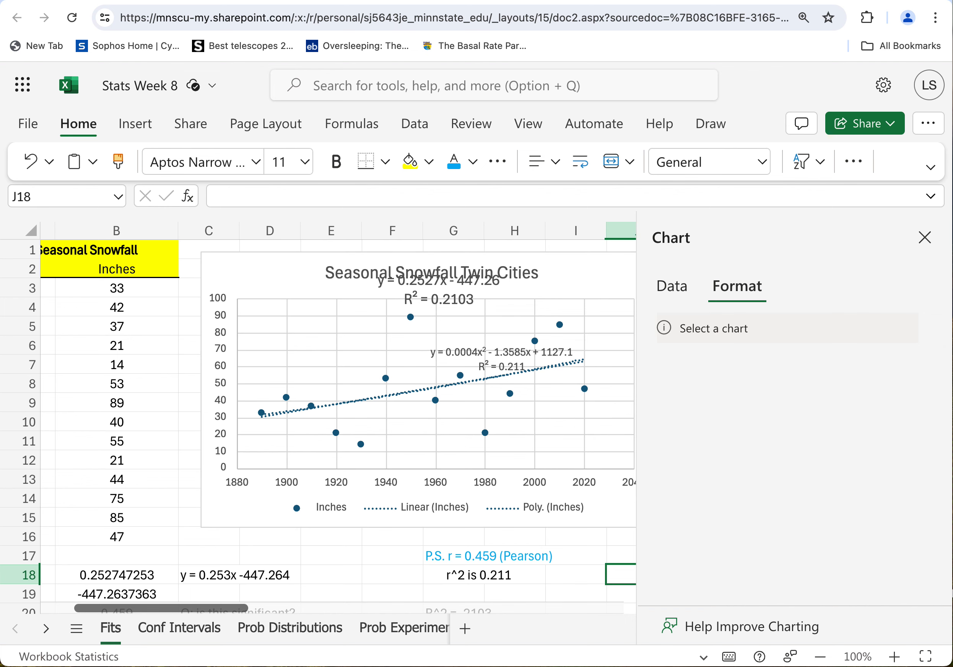
{"action": "scroll", "coordinate": [318, 427], "scroll_direction": "down", "scroll_amount": 5}
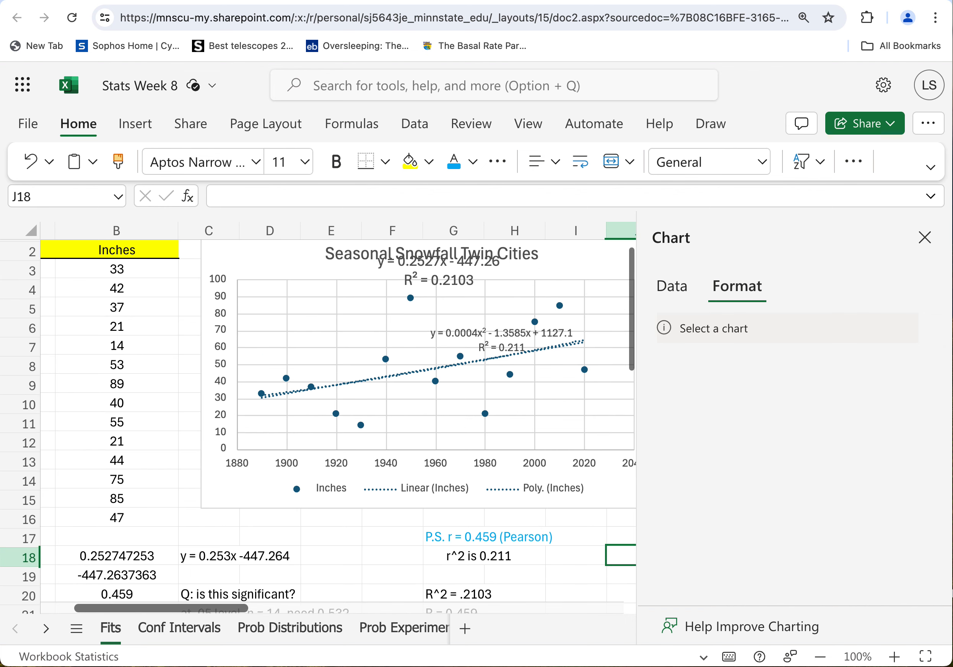
{"action": "scroll", "coordinate": [317, 427], "scroll_direction": "up", "scroll_amount": 5}
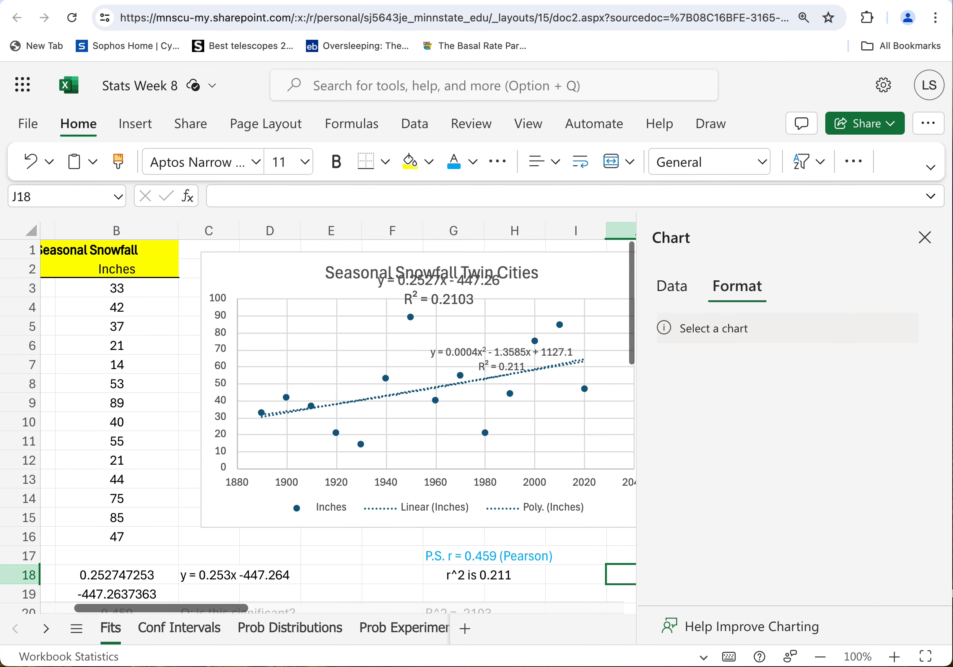